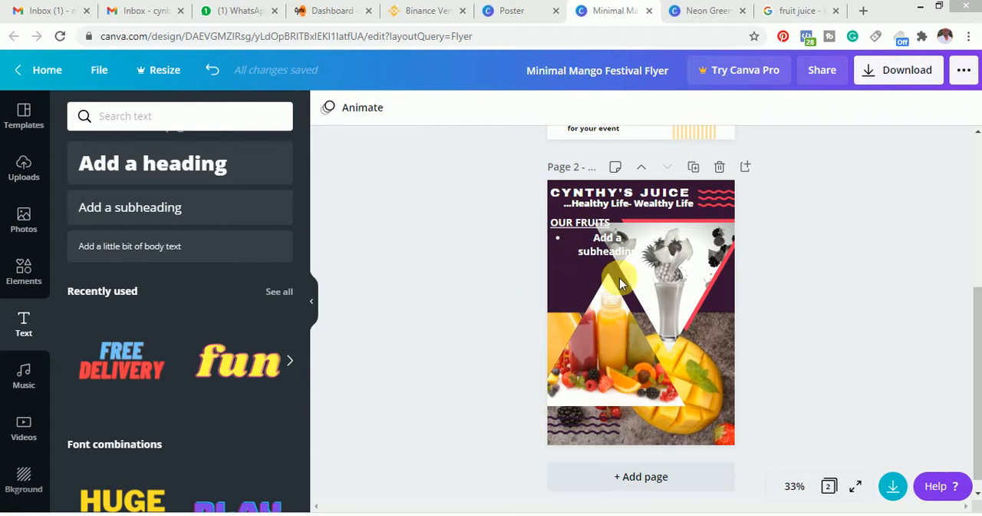
Preview the Neon Green and Purple animated design and return to its first page
click(980, 310)
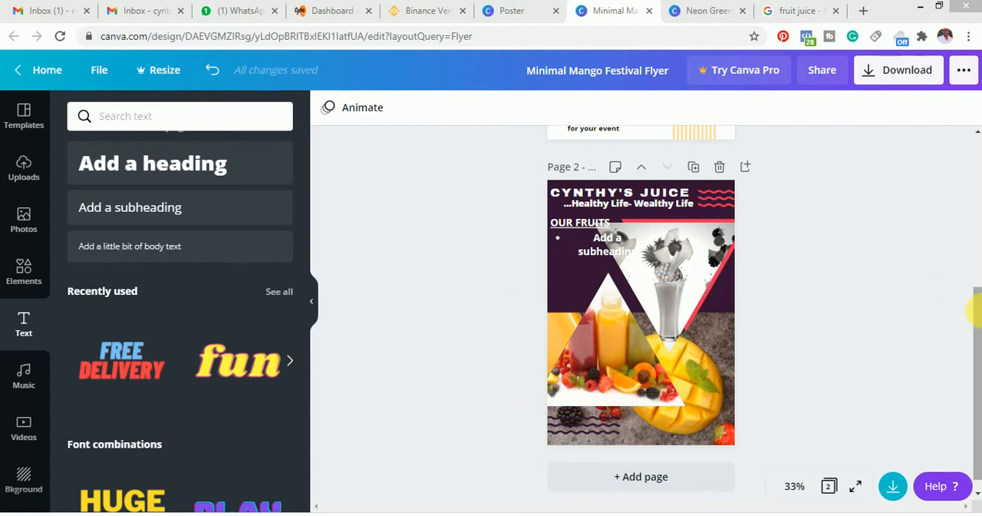
drag(979, 325, 965, 215)
click(689, 15)
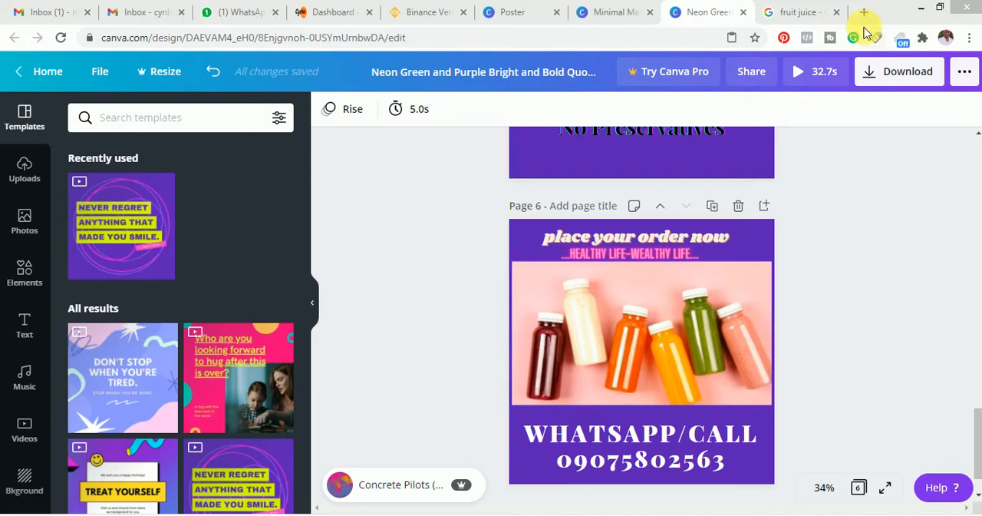
click(802, 74)
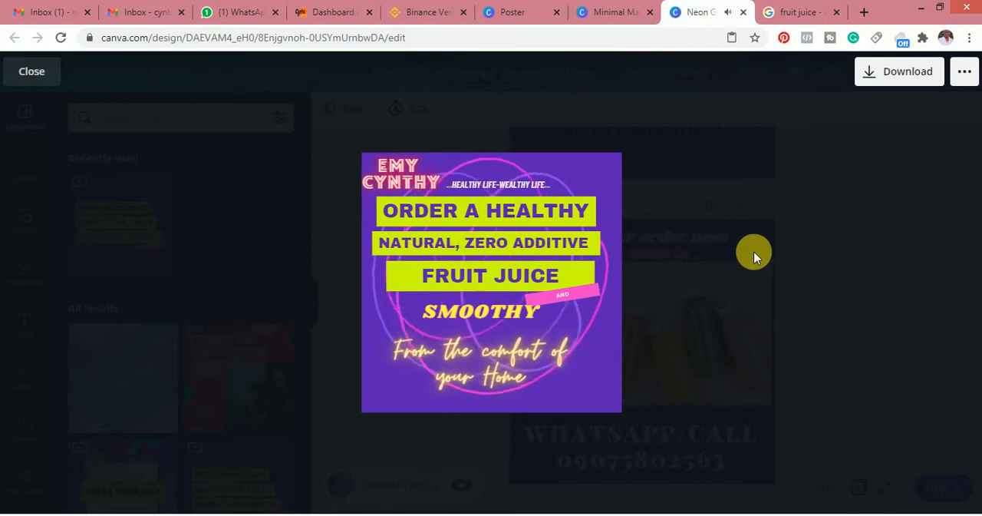
key(Escape)
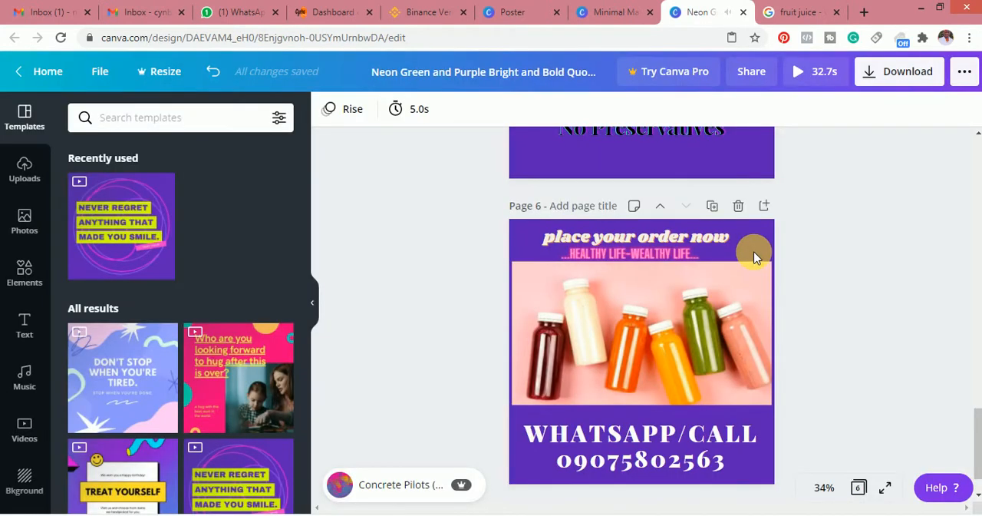
click(805, 73)
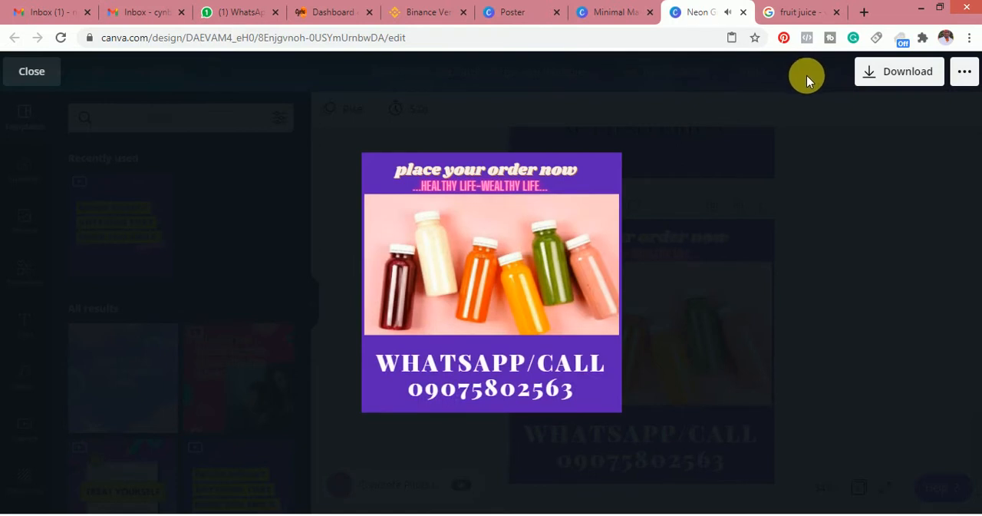
click(812, 101)
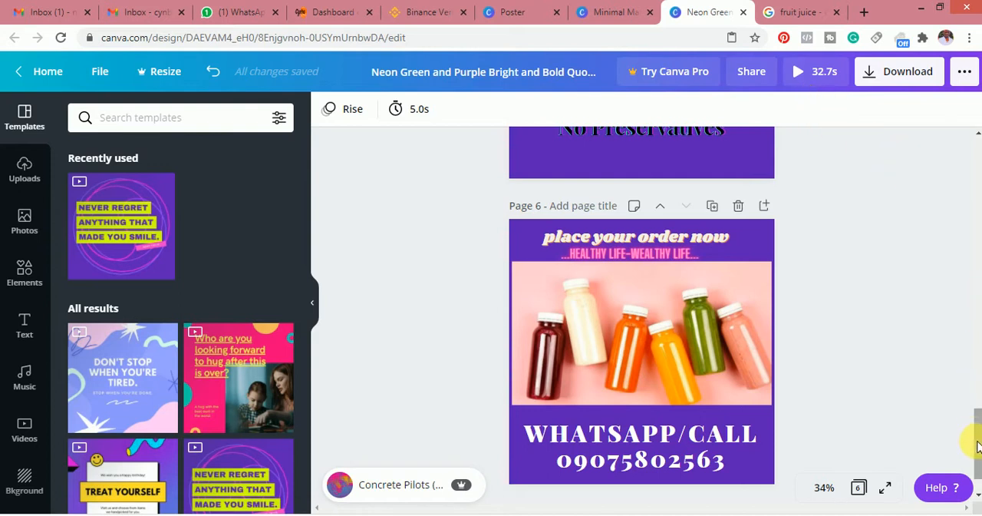
drag(978, 445, 972, 166)
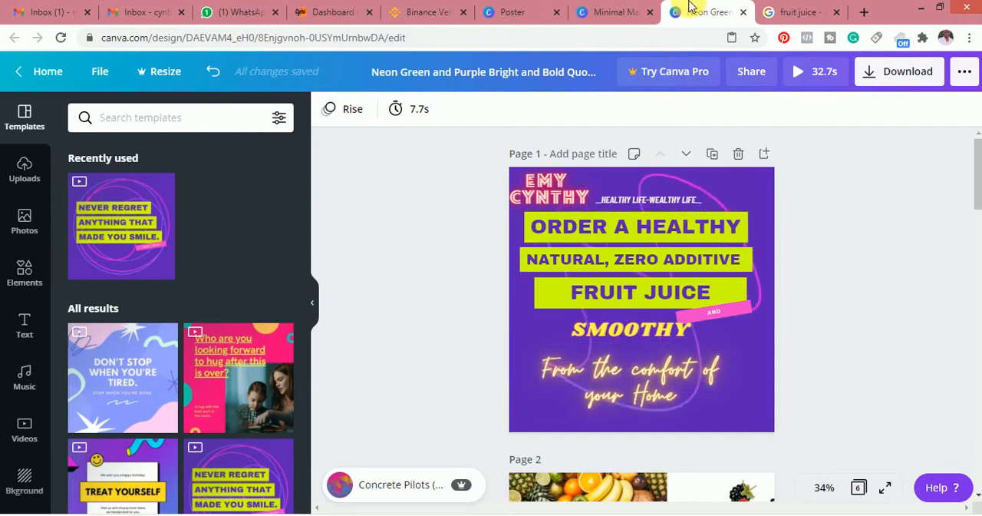
Look over page 2 of the Minimal Mango Festival Flyer and the design types on the Canva home page
click(604, 9)
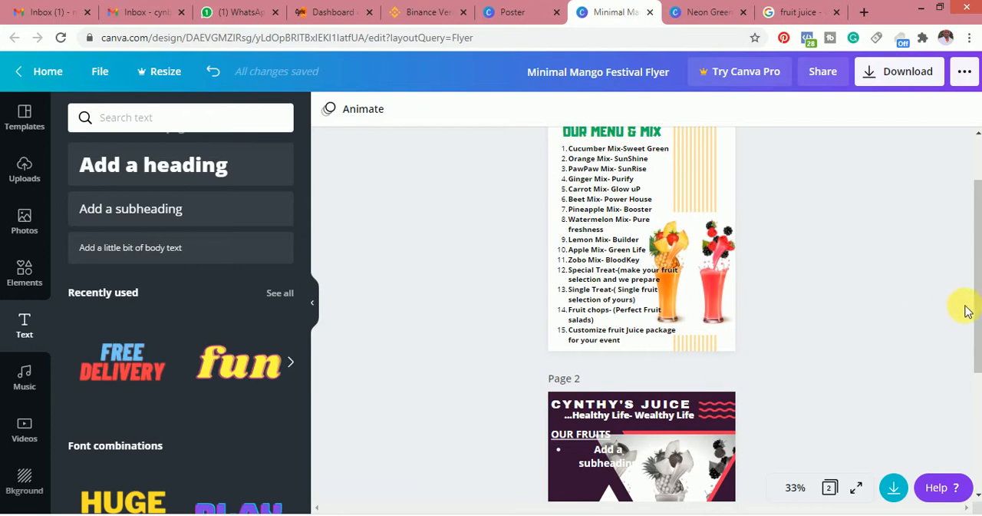
drag(972, 307, 976, 439)
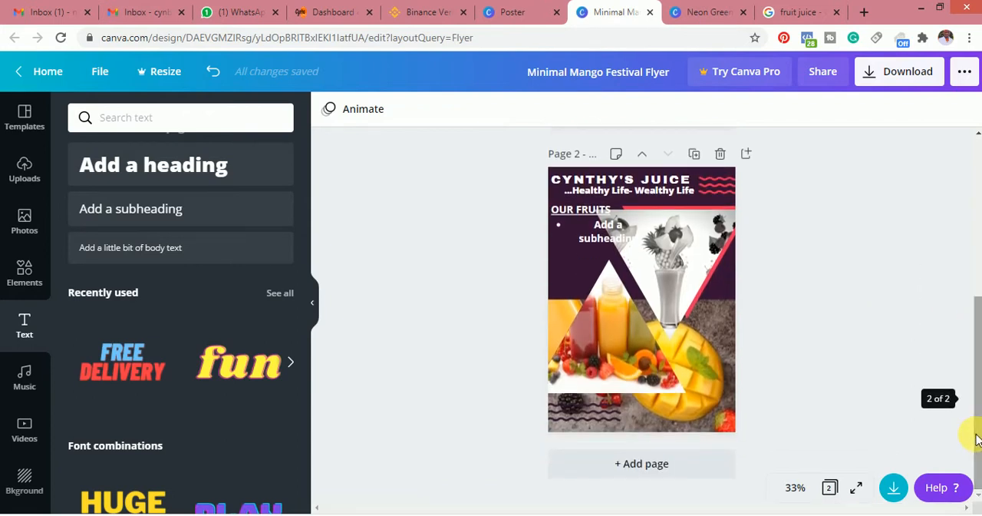
click(512, 11)
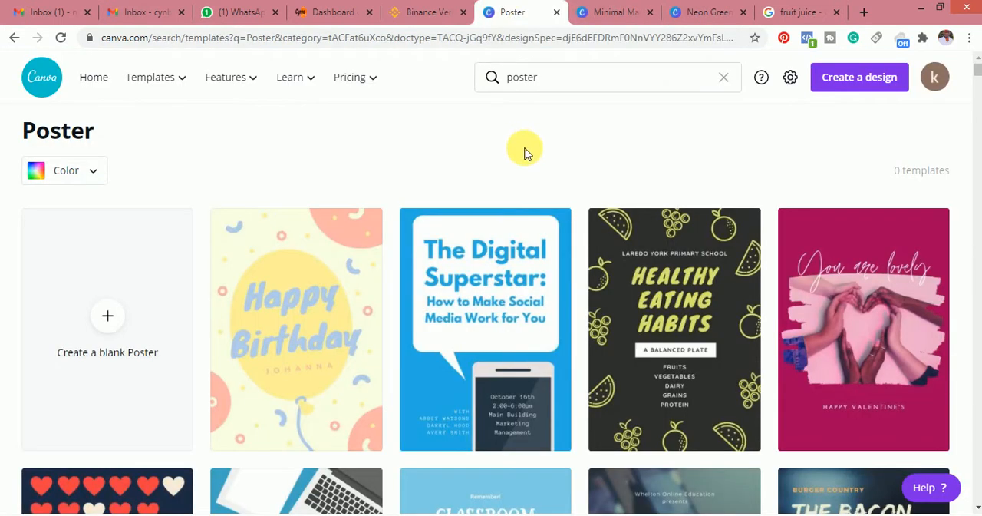
click(15, 39)
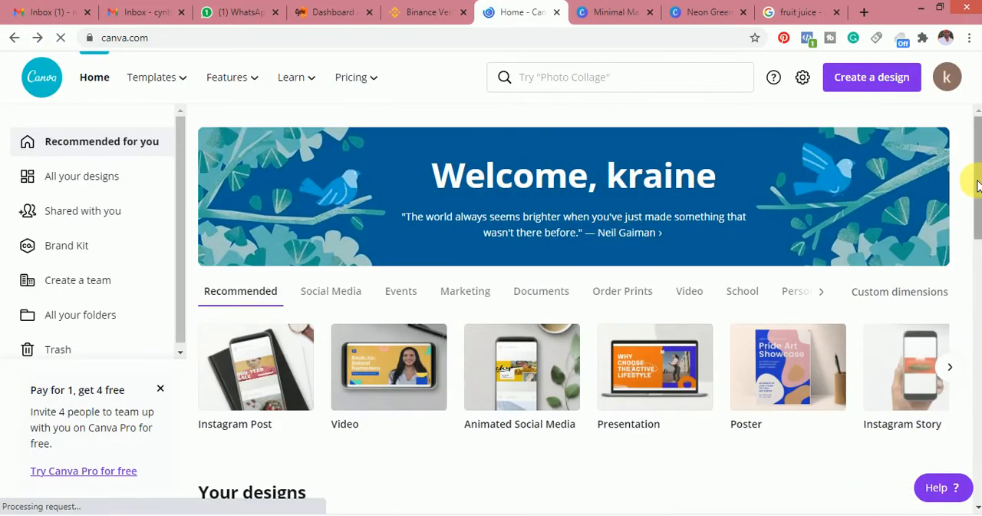
drag(978, 184, 978, 198)
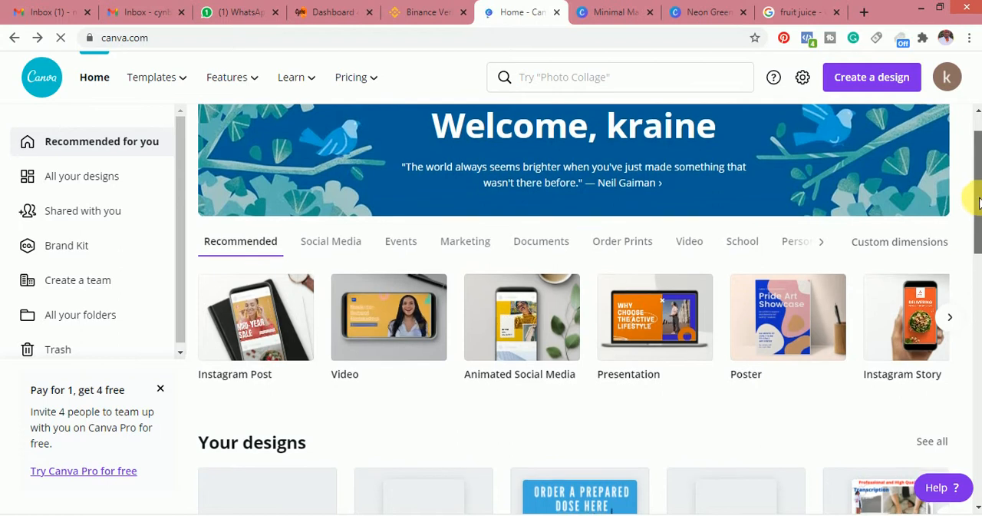
mouse_move(979, 198)
mouse_down()
mouse_move(978, 514)
mouse_move(977, 192)
mouse_up()
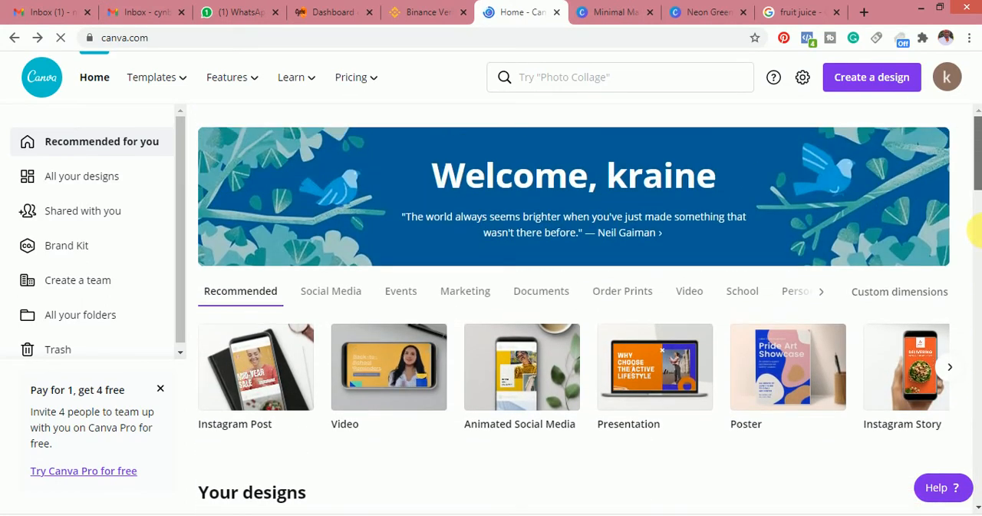
Try several text effects on the OUR FRUITS heading on page 2 of the Minimal Mango Festival Flyer and apply Splice
click(626, 11)
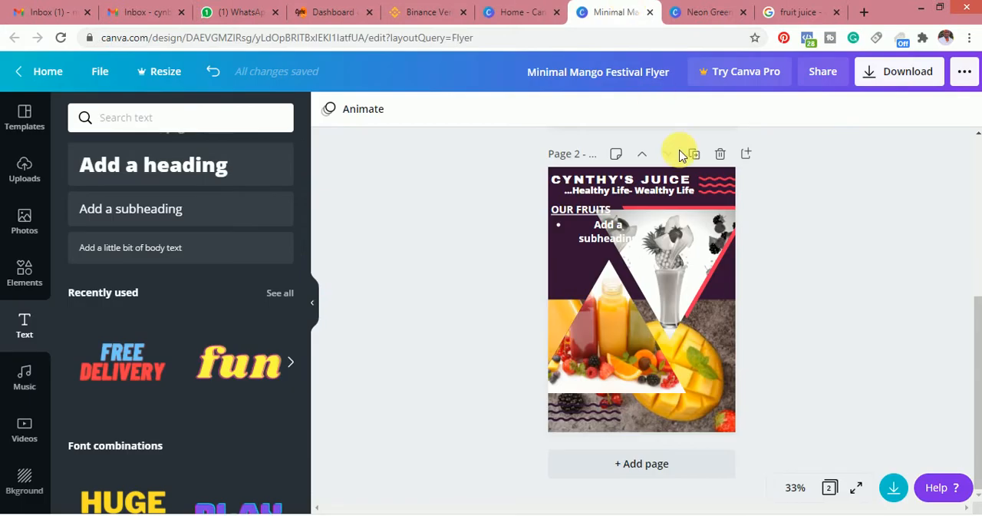
click(639, 243)
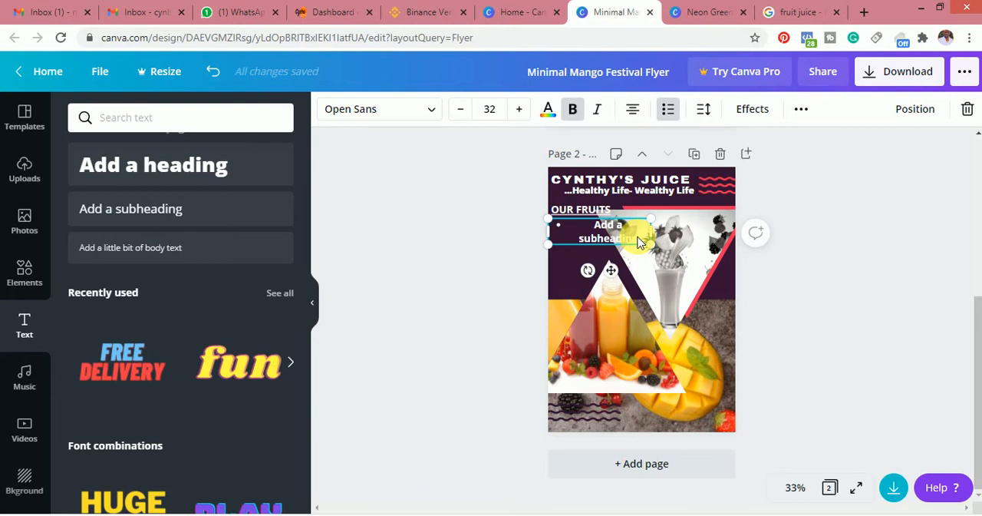
click(591, 213)
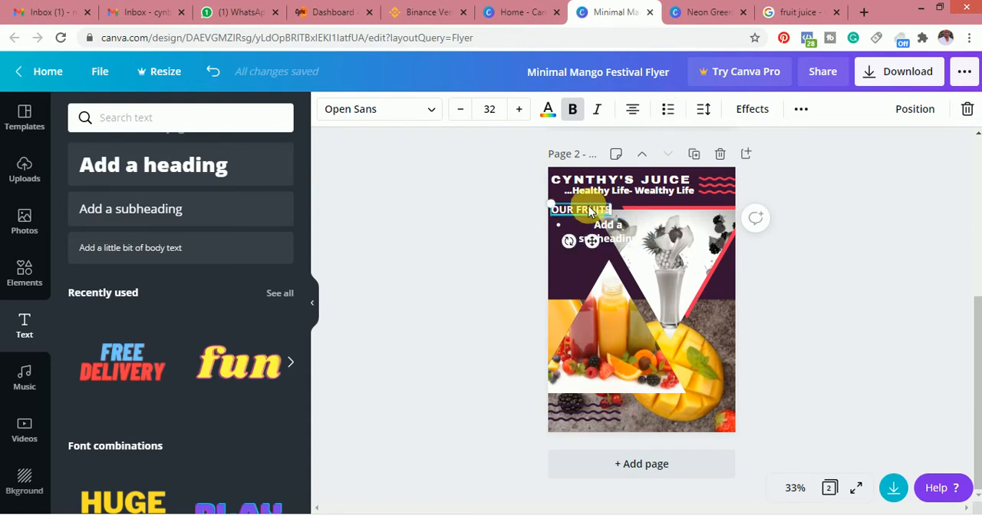
click(750, 111)
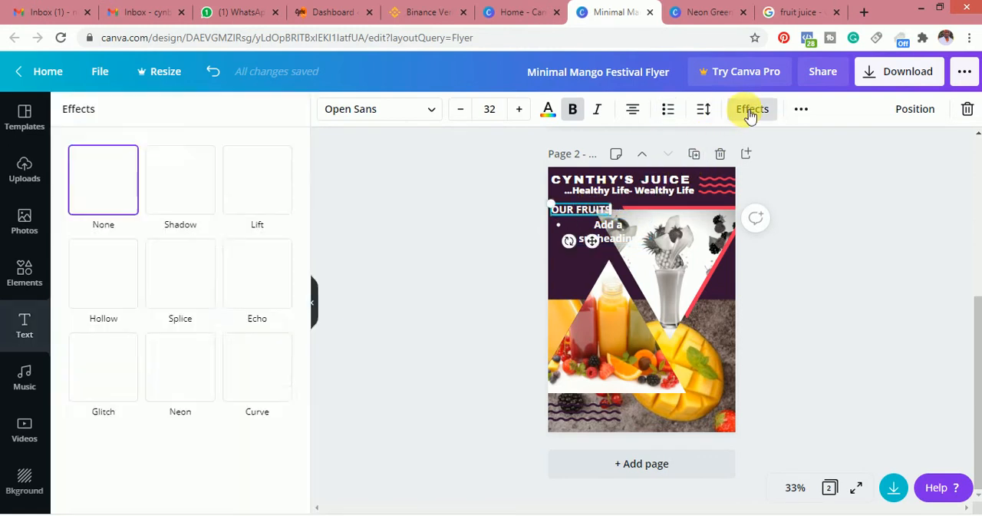
click(166, 297)
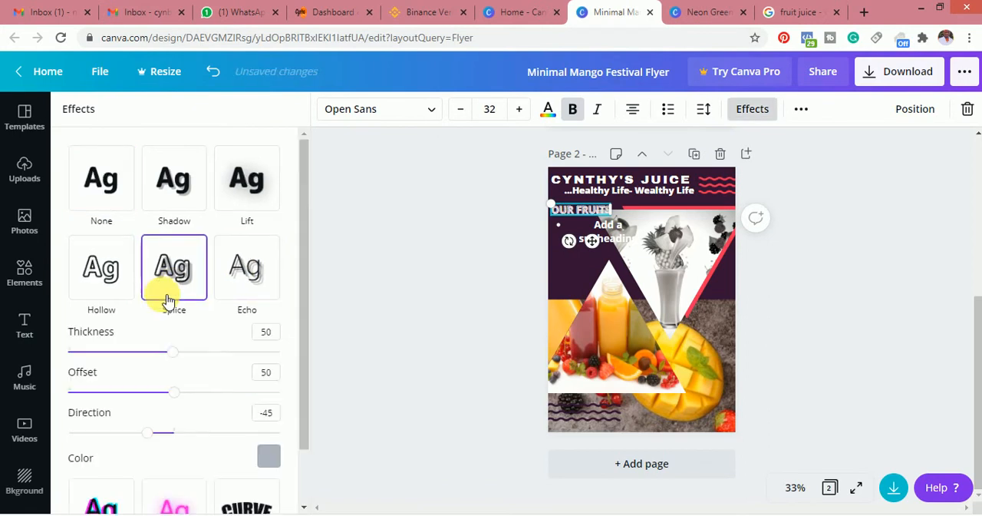
click(252, 266)
click(257, 192)
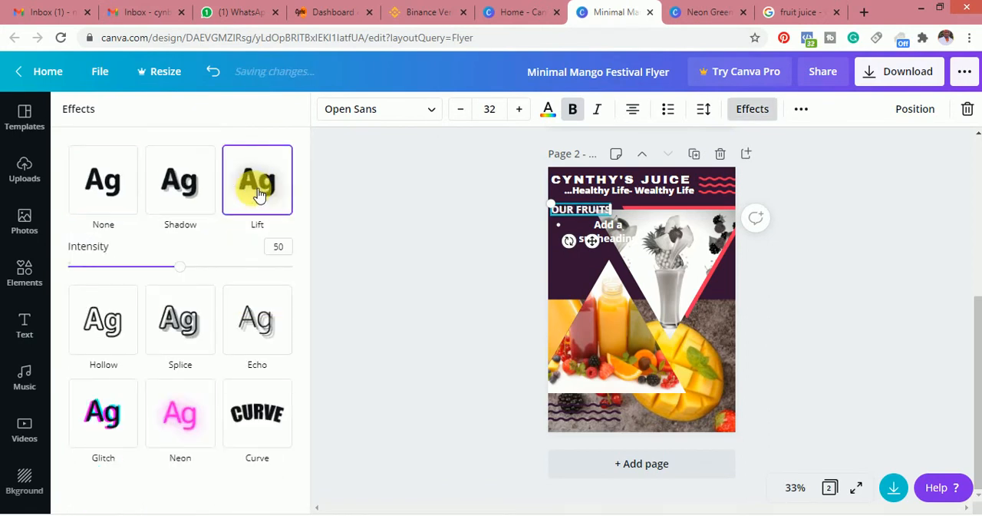
click(188, 409)
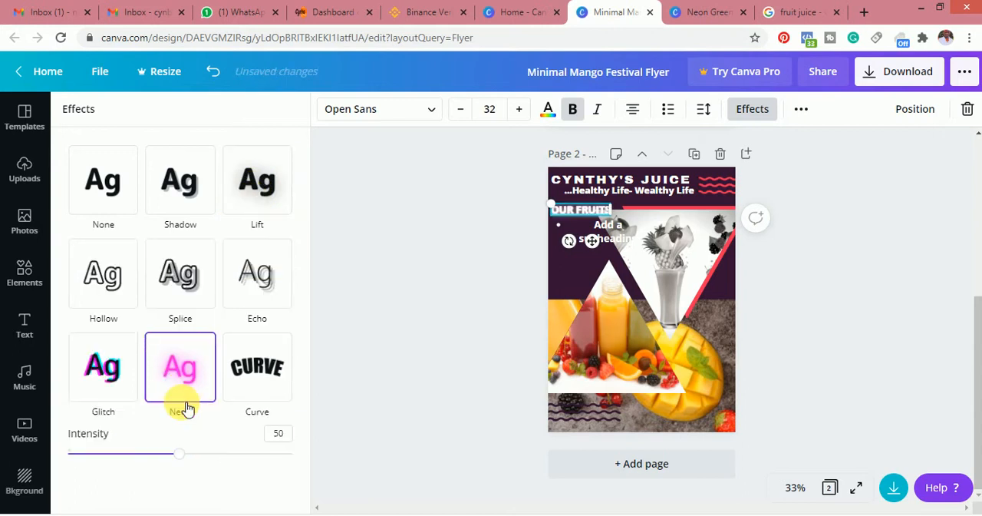
click(121, 373)
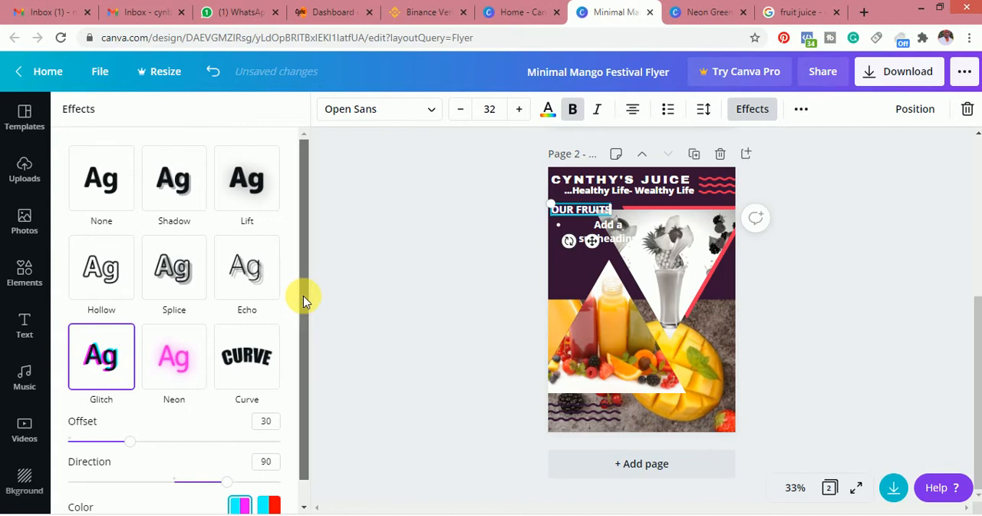
drag(303, 295, 284, 426)
scroll(282, 421, up, 1)
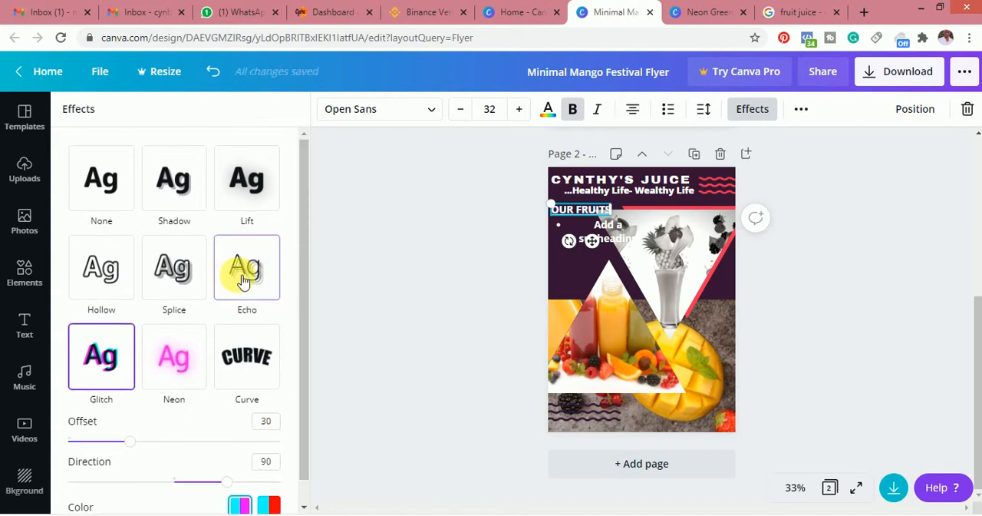
click(189, 278)
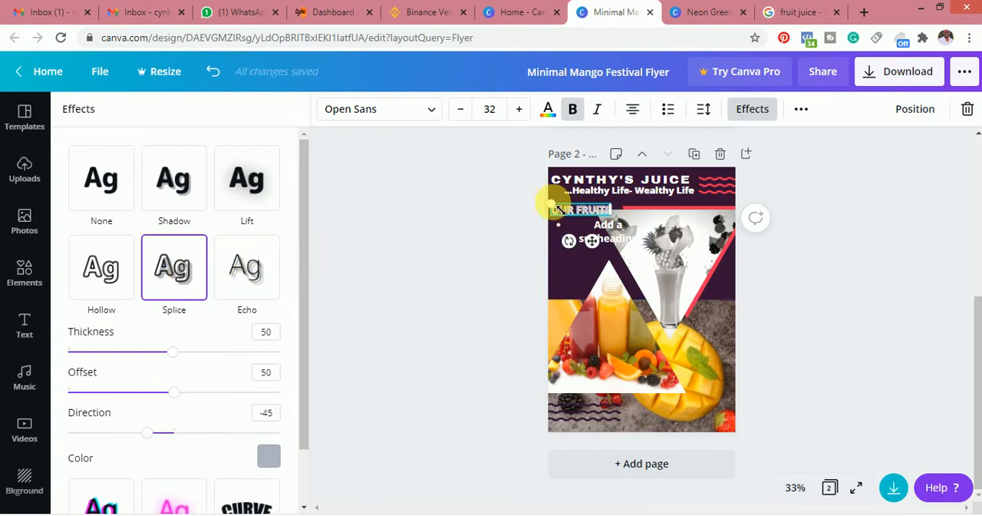
Enlarge the OUR FRUITS heading to about size 37.8 and reposition it just below the tagline, inside the page's edge
mouse_move(558, 207)
mouse_down()
mouse_move(558, 198)
mouse_move(568, 204)
mouse_move(552, 195)
mouse_up()
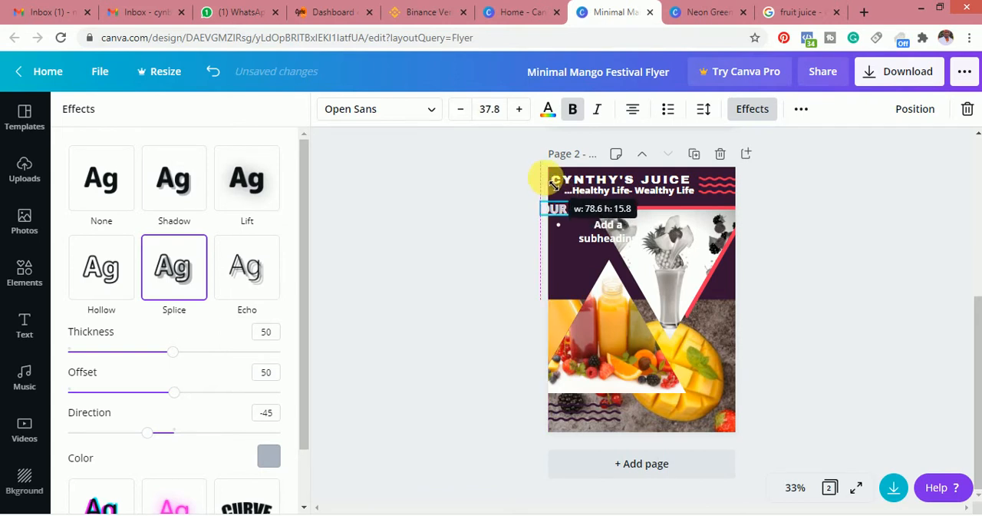
mouse_move(595, 218)
mouse_down()
mouse_move(579, 208)
mouse_move(602, 211)
mouse_move(588, 206)
mouse_up()
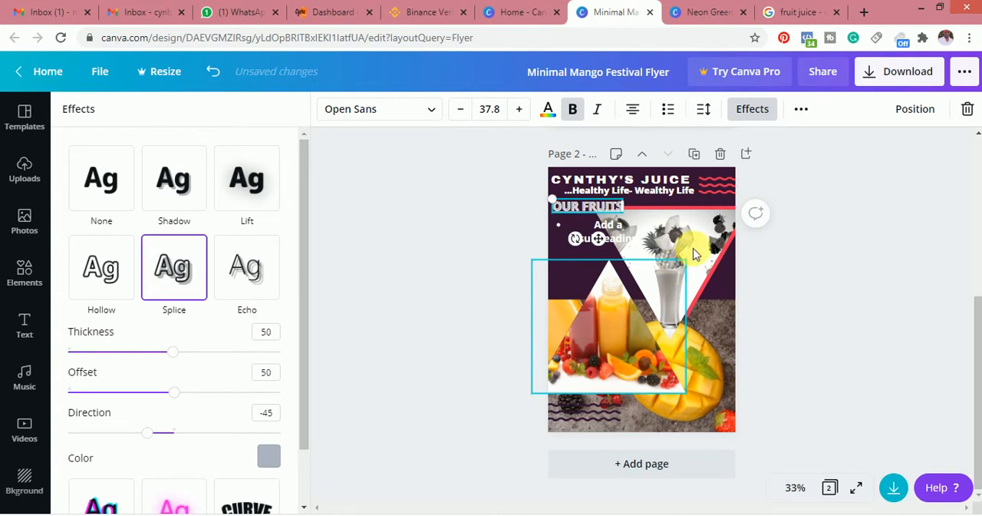
click(708, 195)
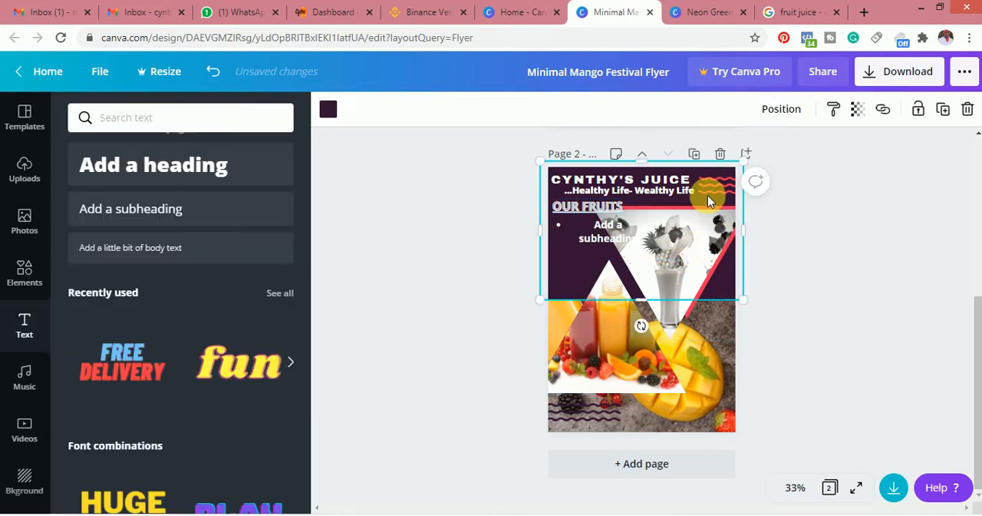
click(884, 253)
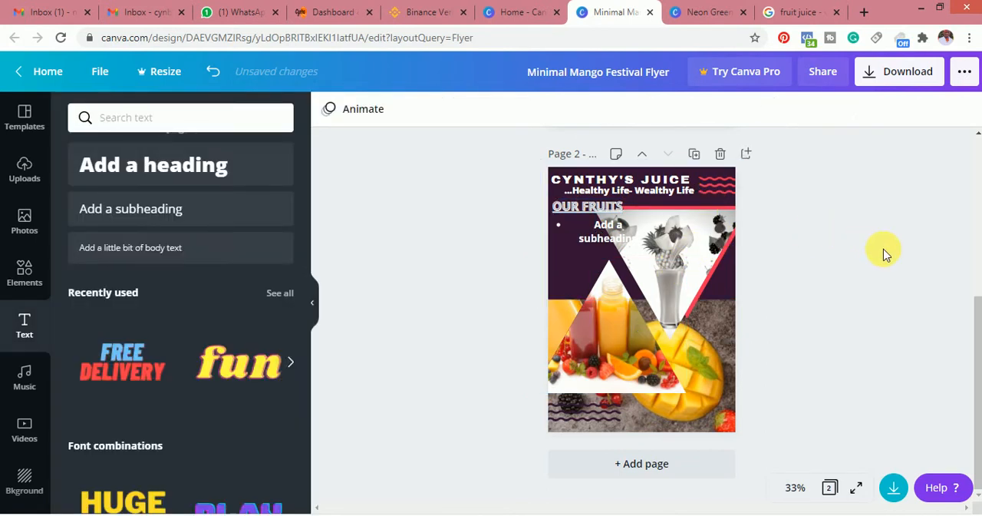
click(606, 208)
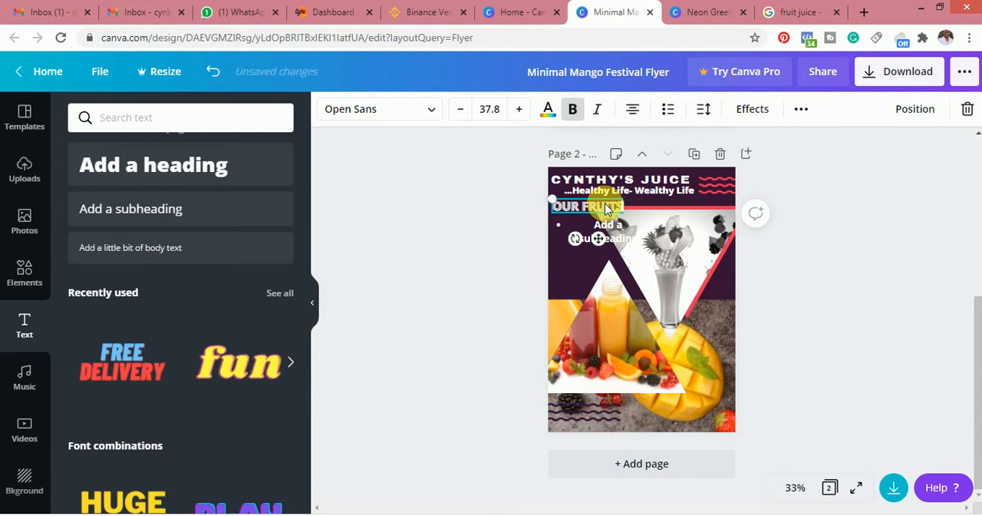
click(671, 218)
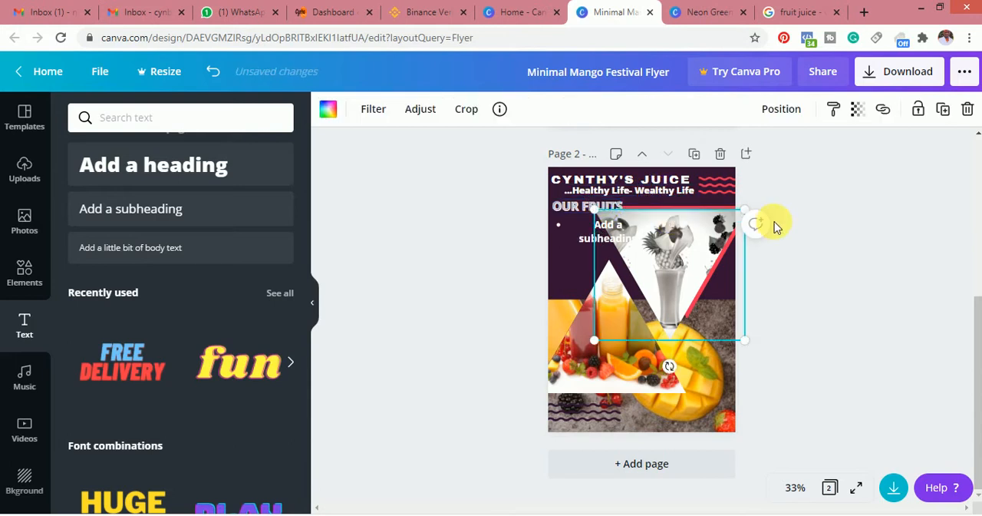
click(875, 238)
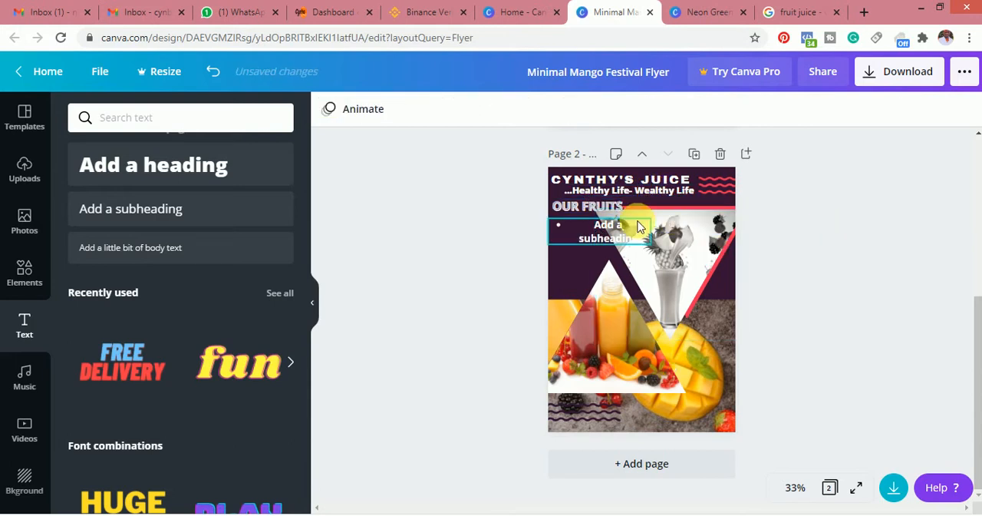
Change the bulleted subheading under OUR FRUITS to a numbered list and clear its placeholder text
click(612, 237)
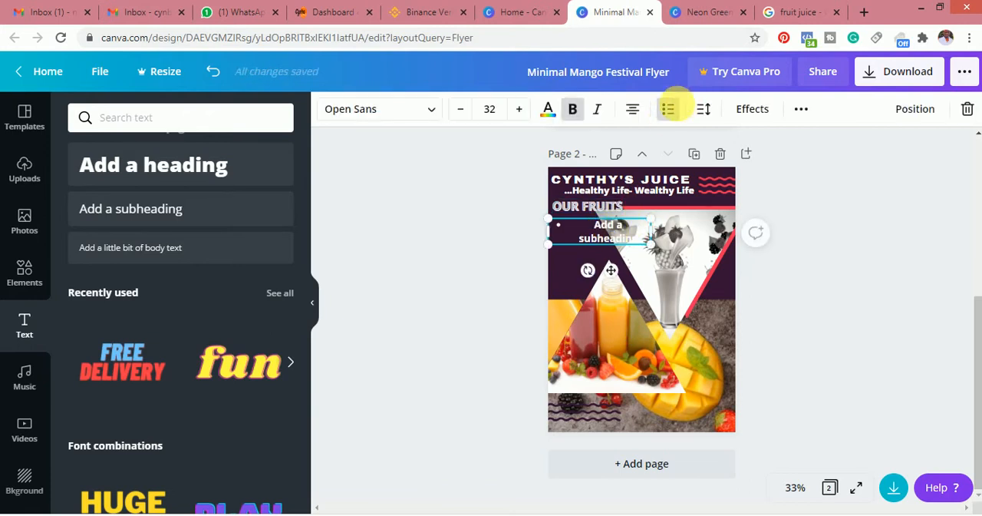
click(670, 111)
click(671, 110)
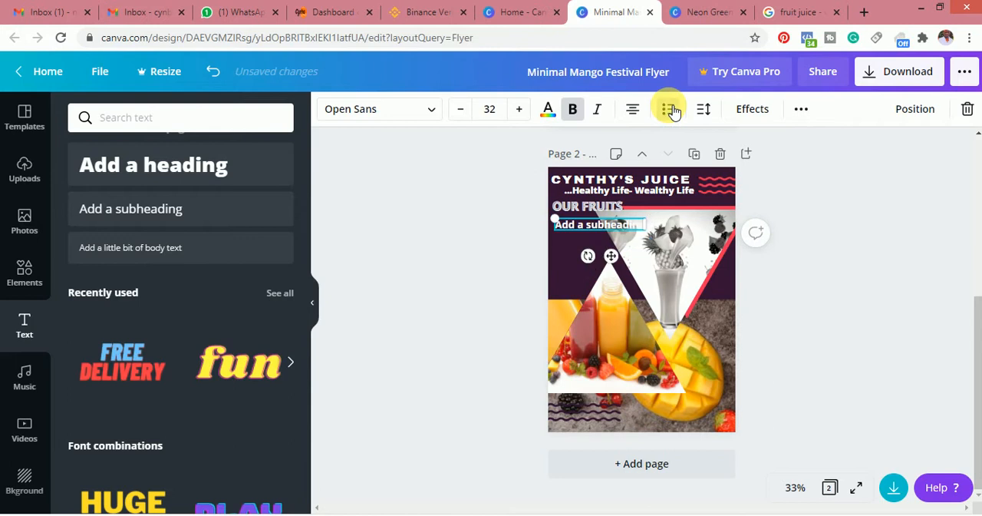
click(673, 112)
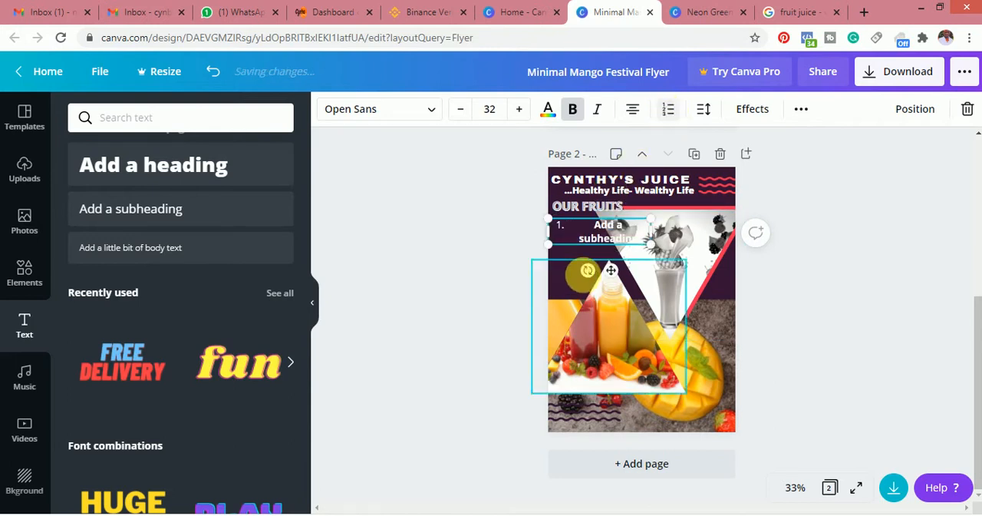
double_click(635, 239)
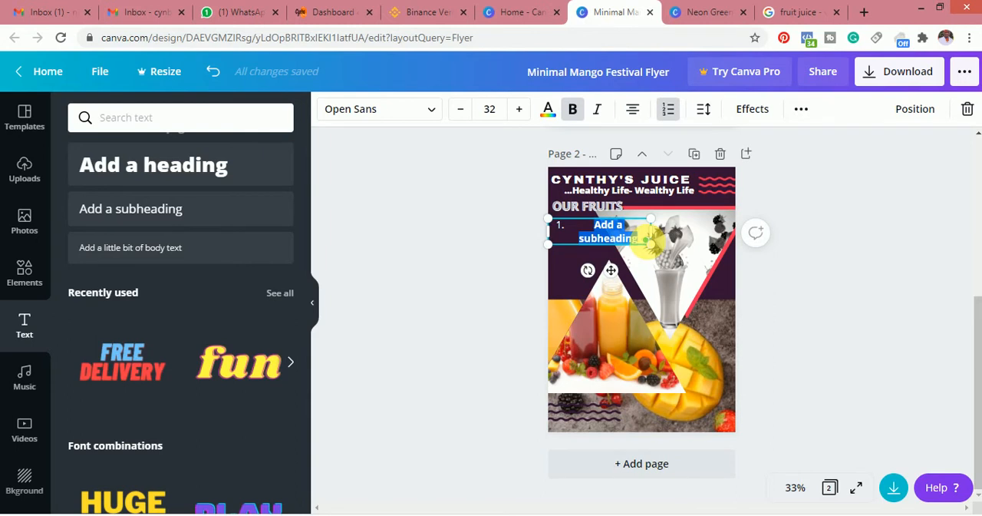
key(BackSpace)
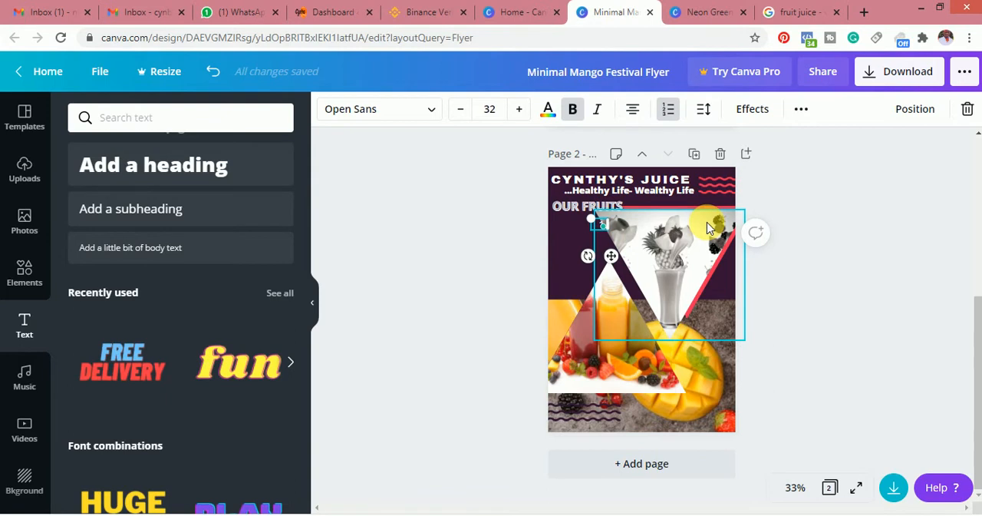
text(M)
text(AT)
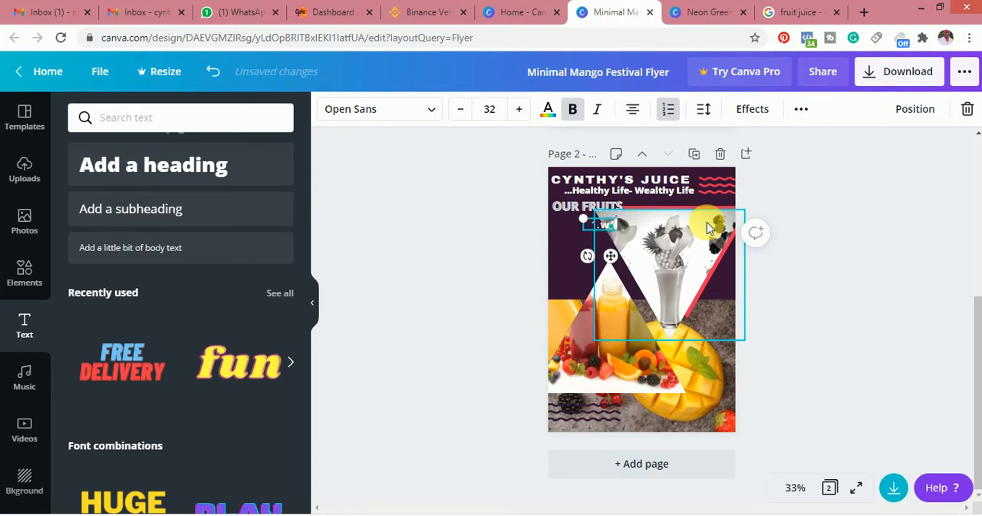
text(r)
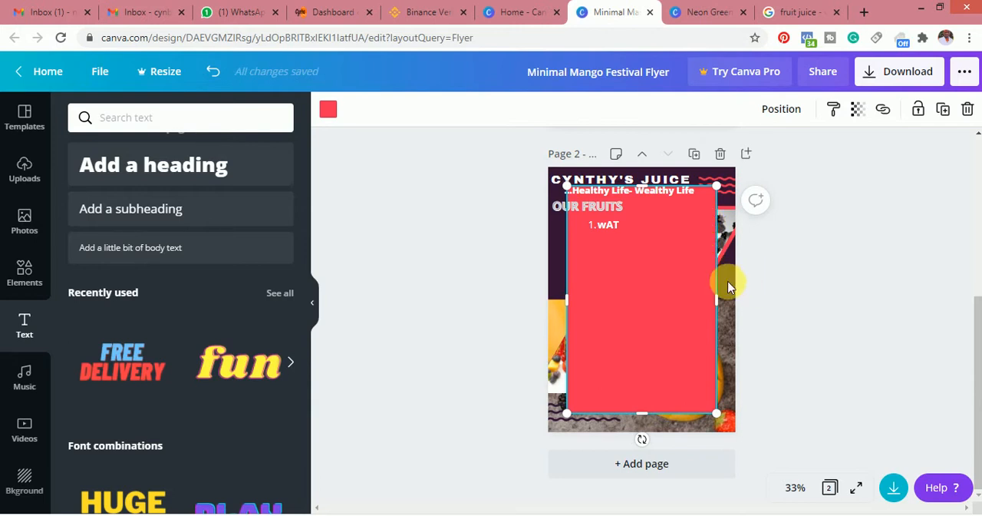
key(ctrl+z)
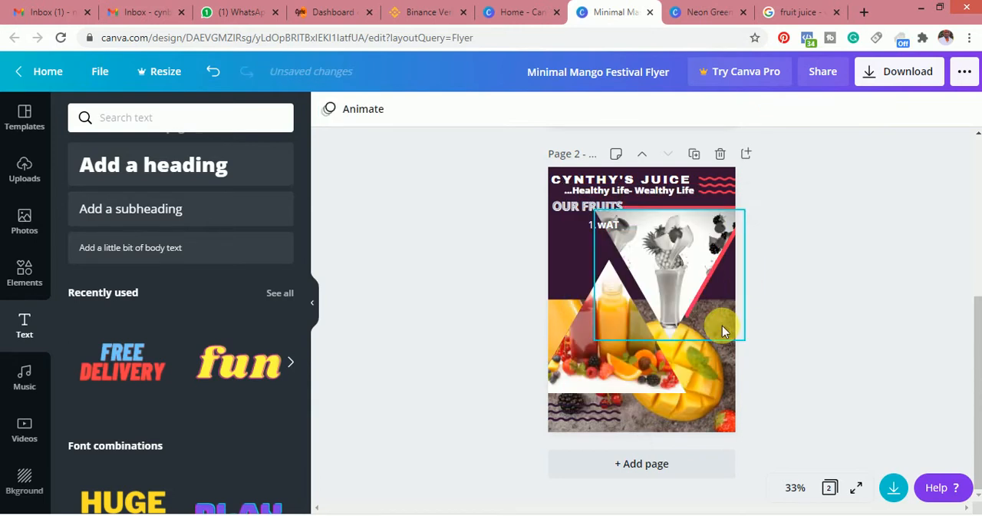
click(620, 222)
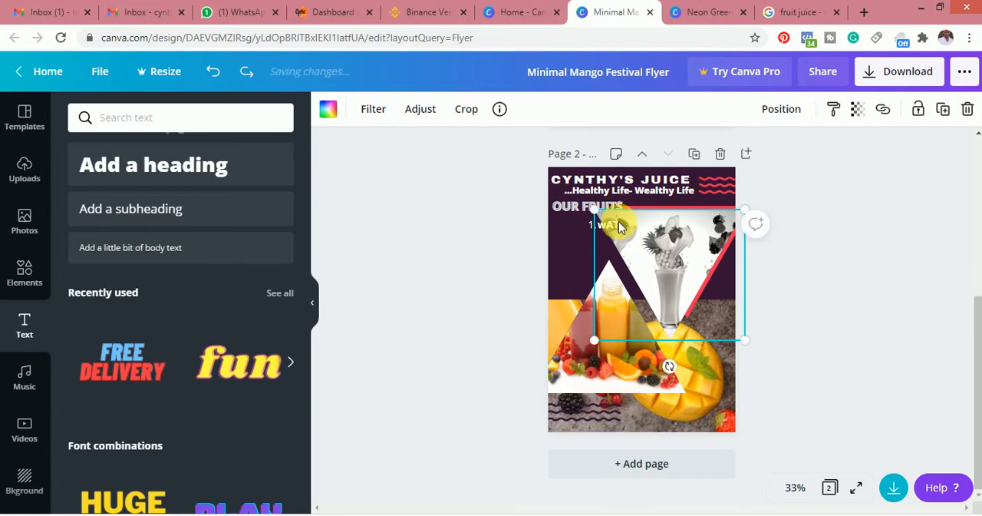
click(618, 224)
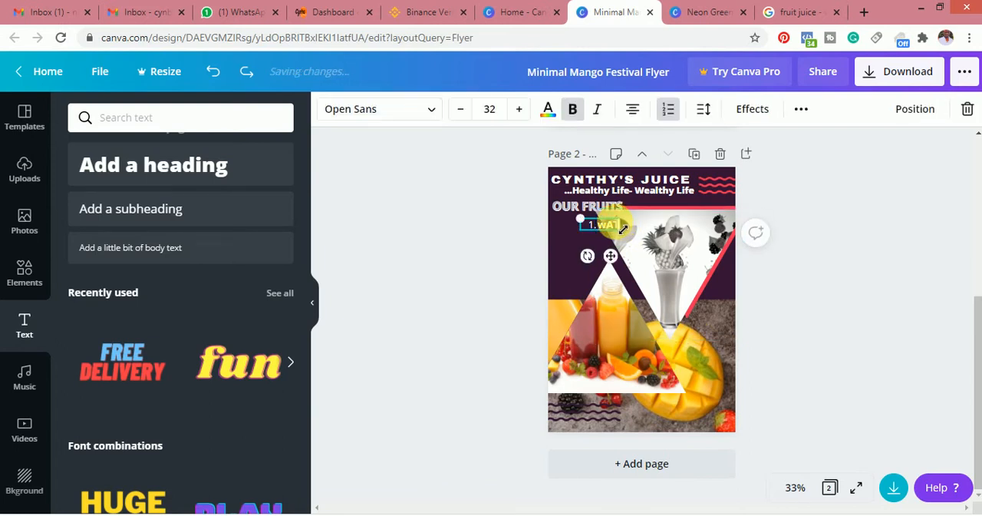
key(Delete)
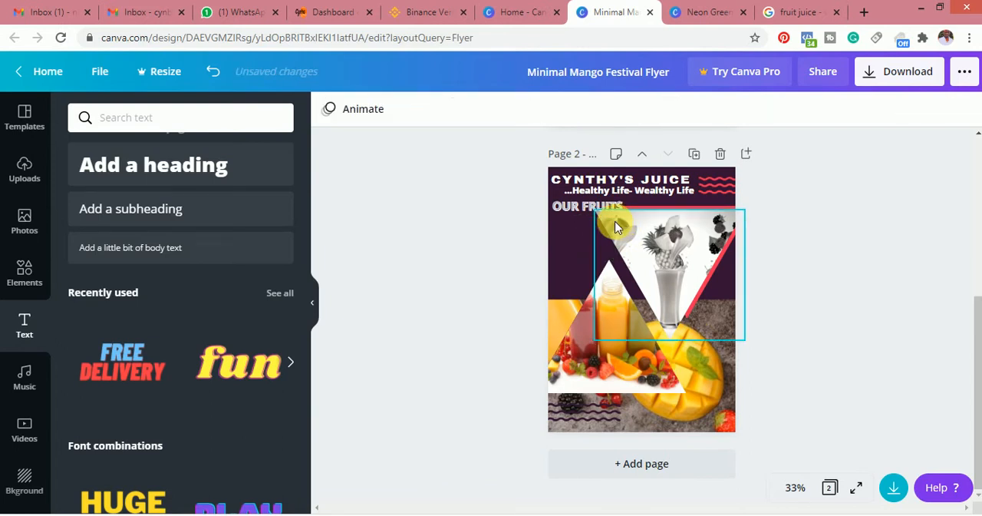
key(ctrl+z)
click(618, 226)
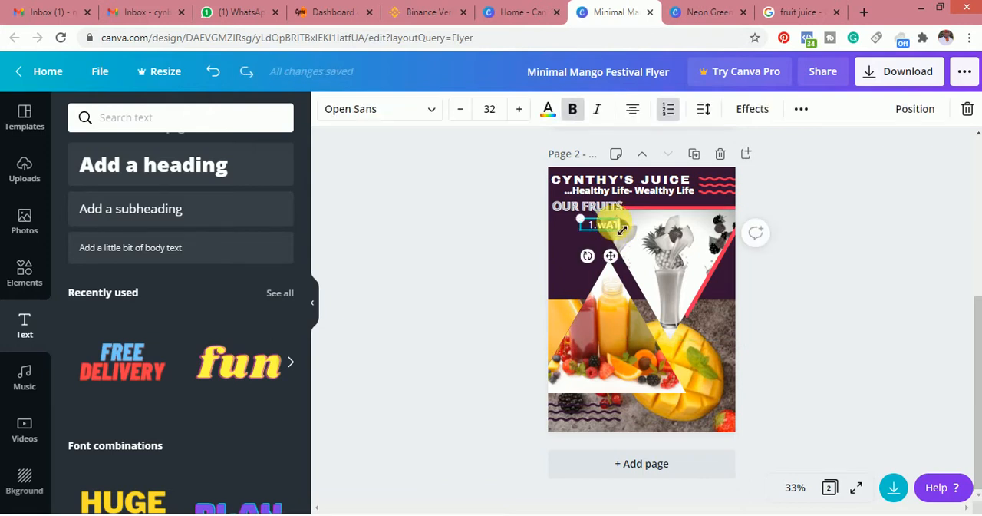
key(BackSpace)
key(BackSpace)
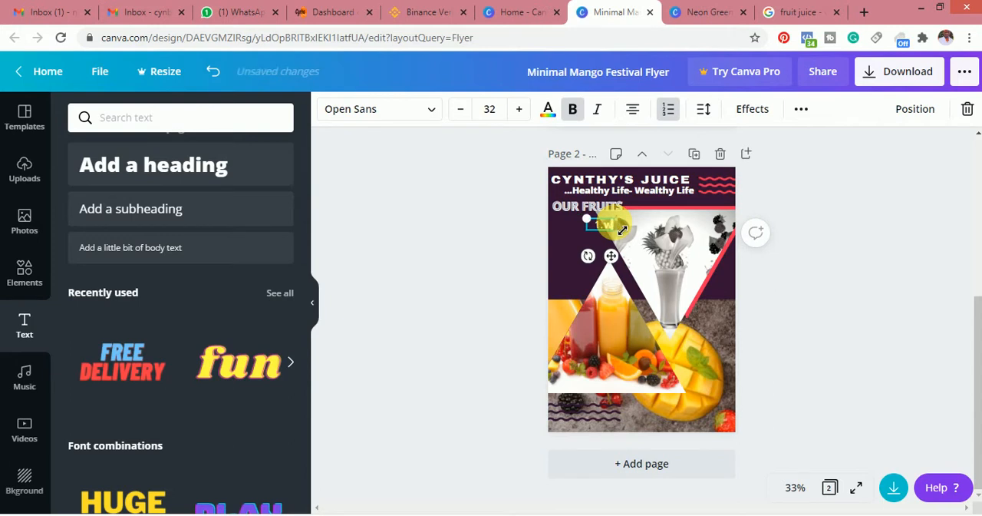
text(AT)
key(BackSpace)
key(BackSpace)
key(BackSpace)
key(BackSpace)
Enter WaterMelon as the first item of the numbered list under OUR FRUITS and start a second item
text(.Wate)
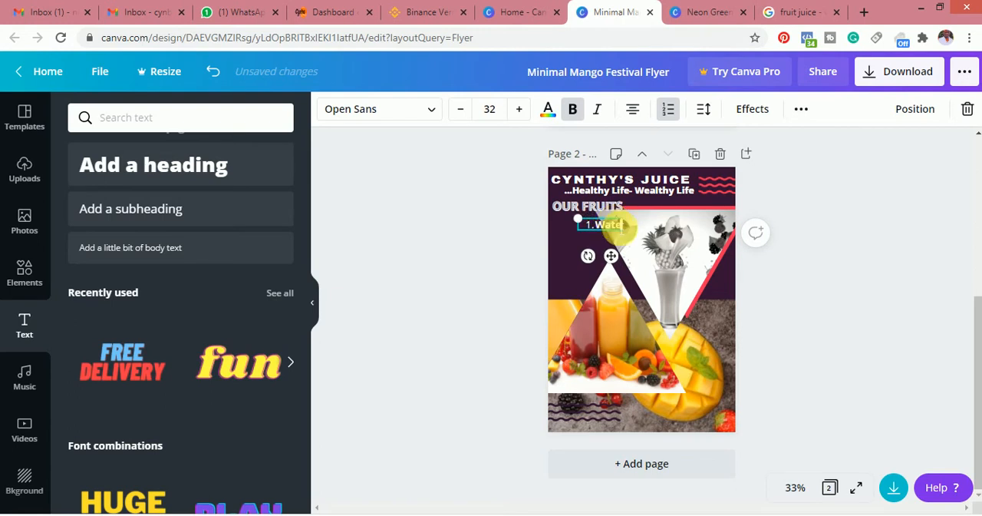
text(rm)
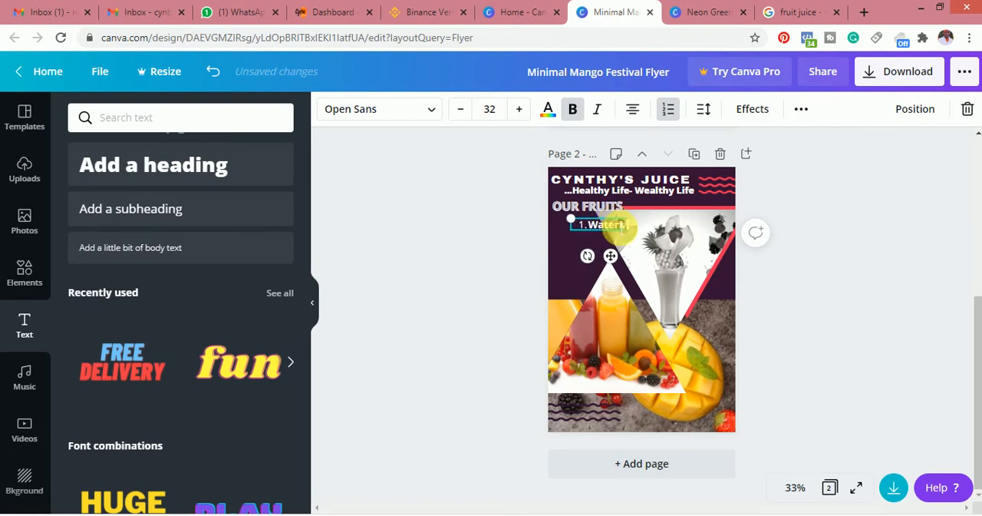
text(elo)
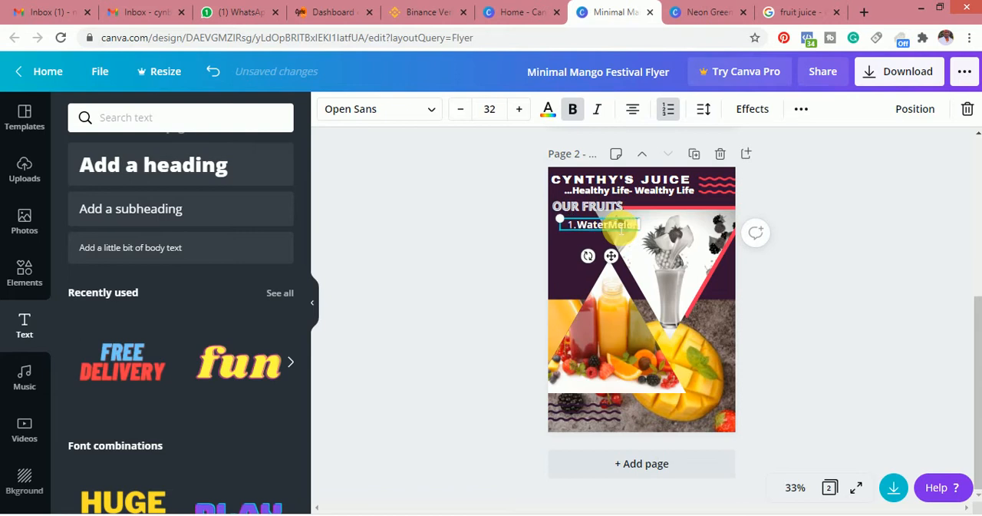
key(Return)
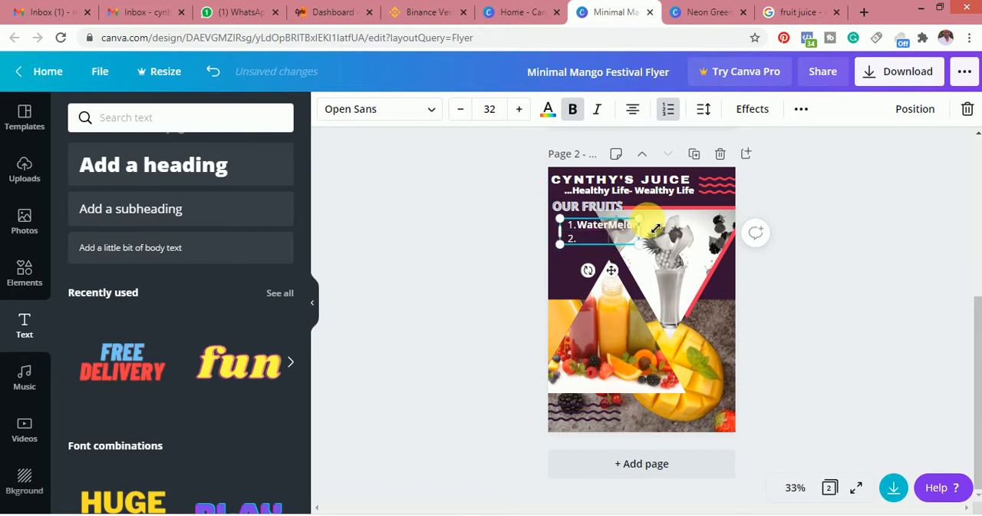
Change the list under OUR FRUITS from numbers to bullet points
double_click(604, 226)
click(669, 110)
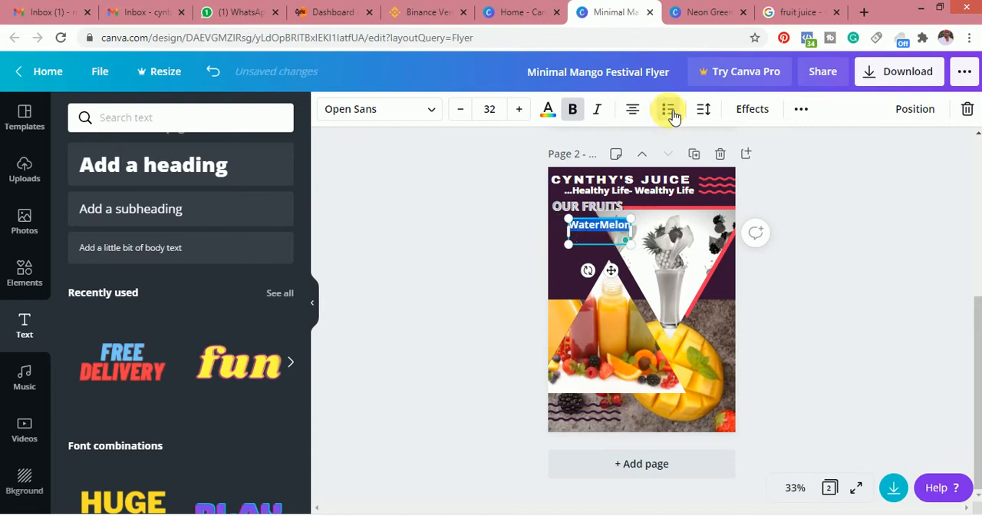
click(669, 110)
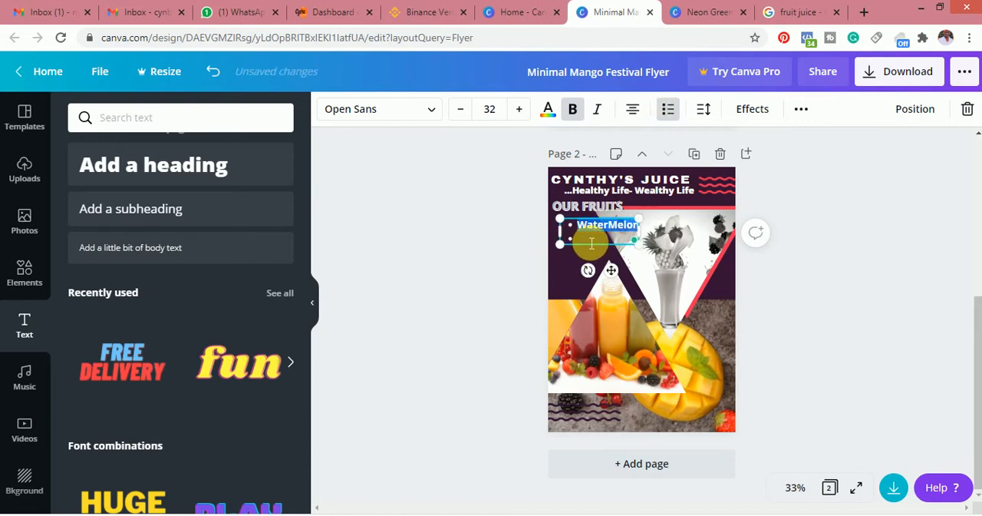
Add Strawberry and Orange as the second and third bullets of the fruit list
click(592, 244)
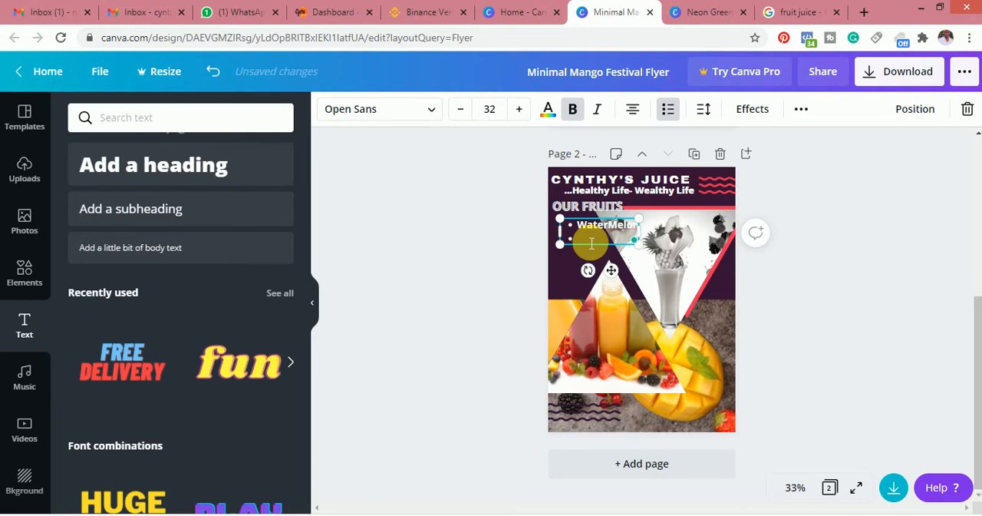
text(Strawberry)
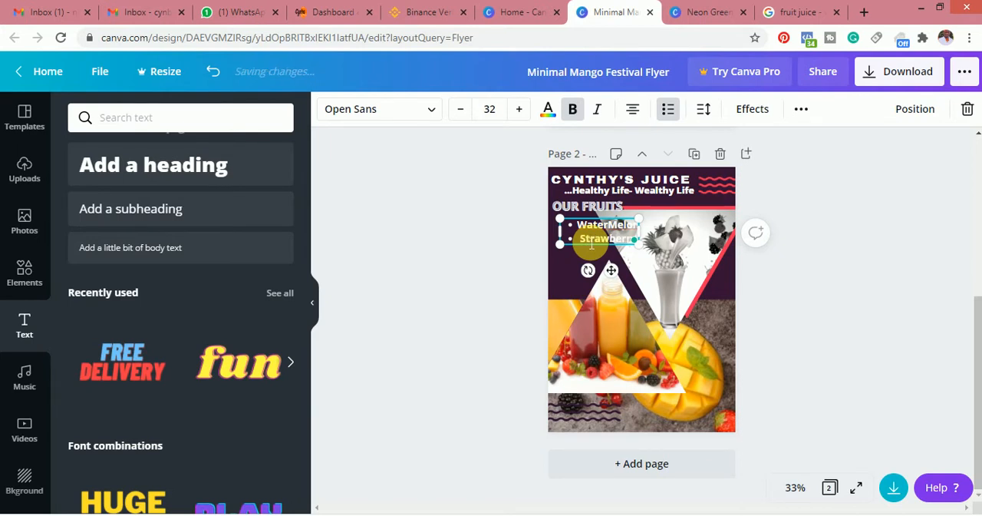
key(Return)
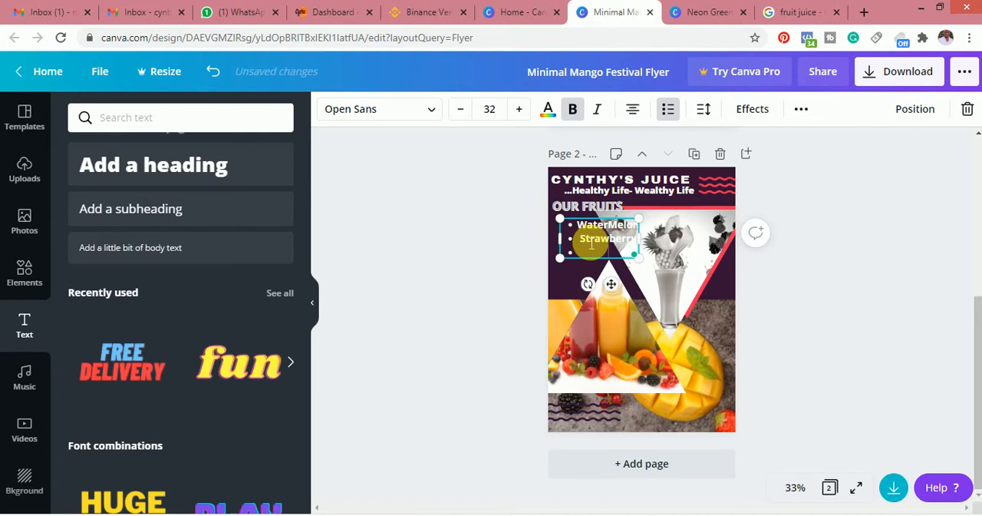
text(Orang)
key(Return)
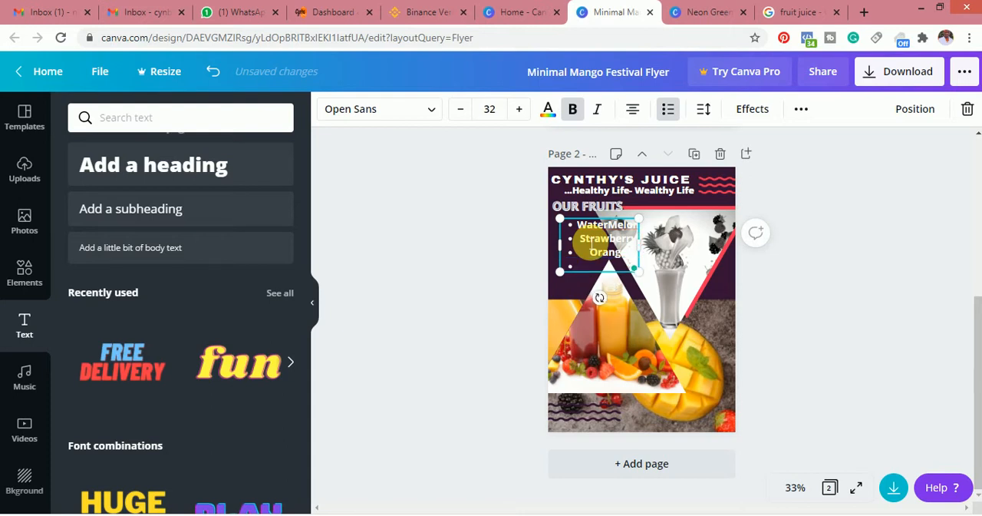
Add Mango and Apple as the fourth and fifth bullets of the fruit list
text(Mango)
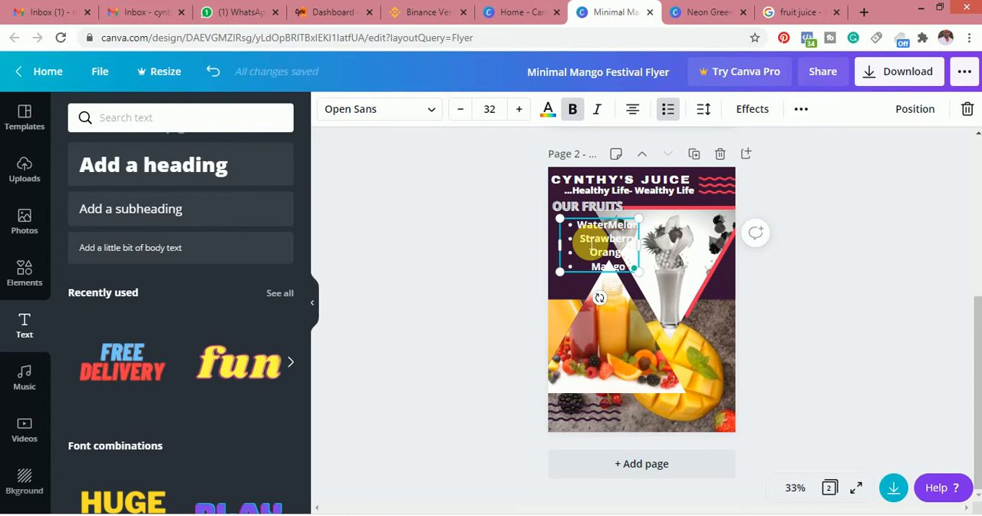
key(Return)
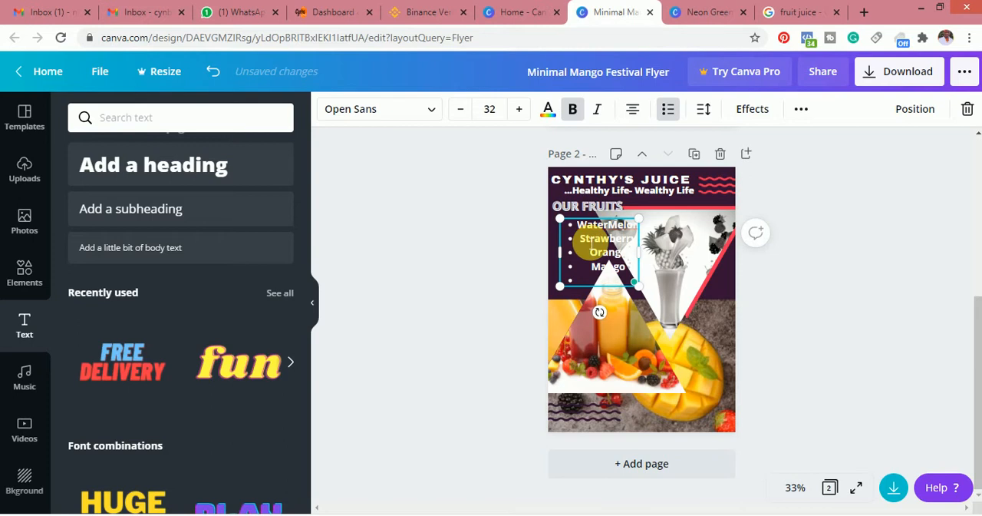
key(BackSpace)
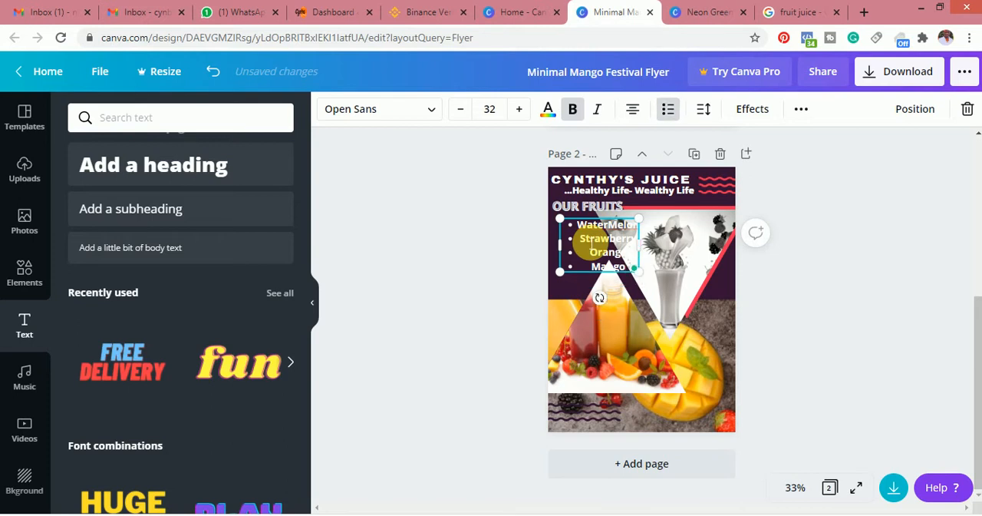
key(Return)
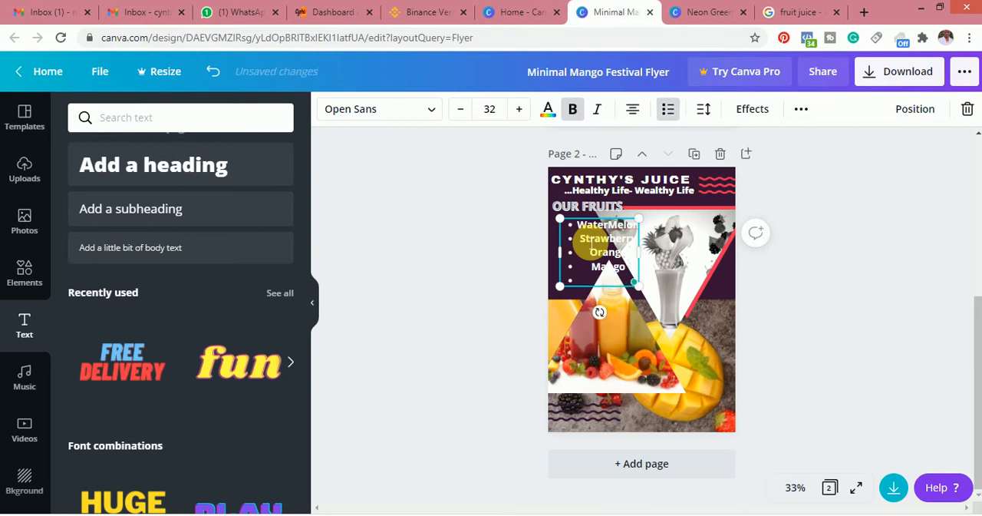
text(Apple)
key(Return)
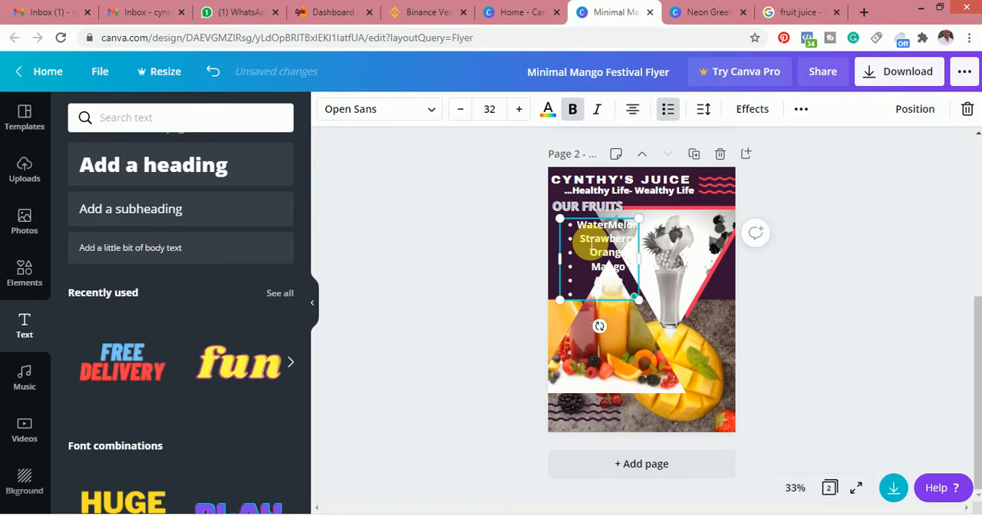
Add Banana and Lemon as the next two bullets of the fruit list
text(Banana)
key(Return)
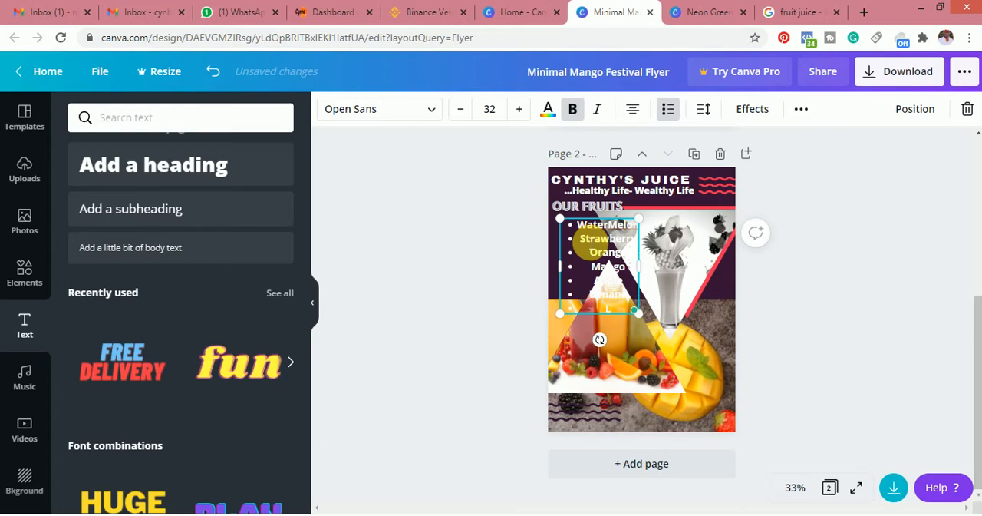
text(Lemon)
key(Return)
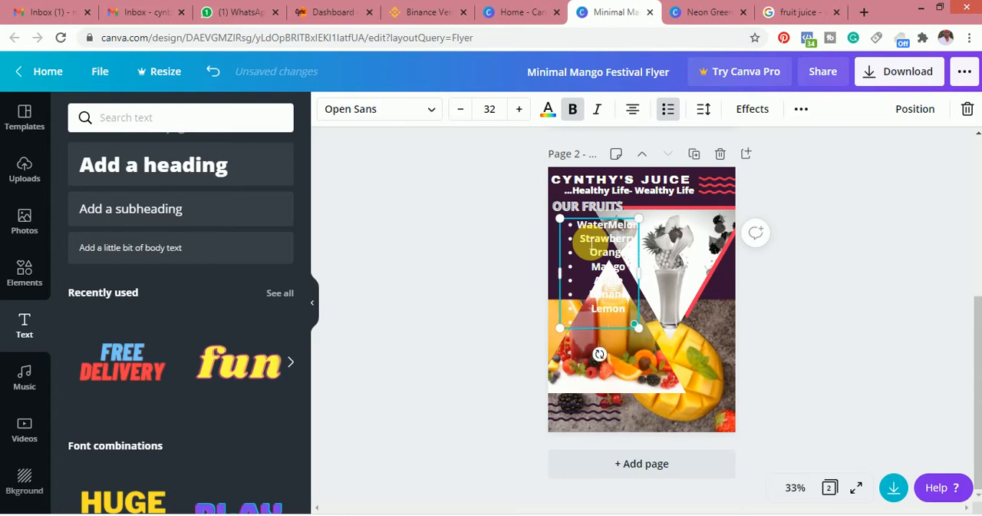
Add Pineaple and Passion Fruit as the next two bullets of the fruit list
text(Pineapple)
key(Return)
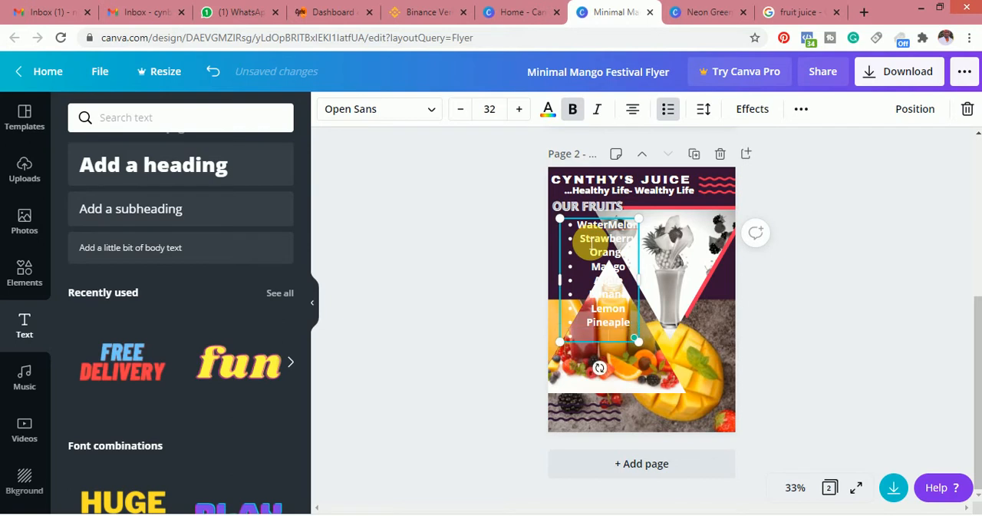
text(Passion Frui)
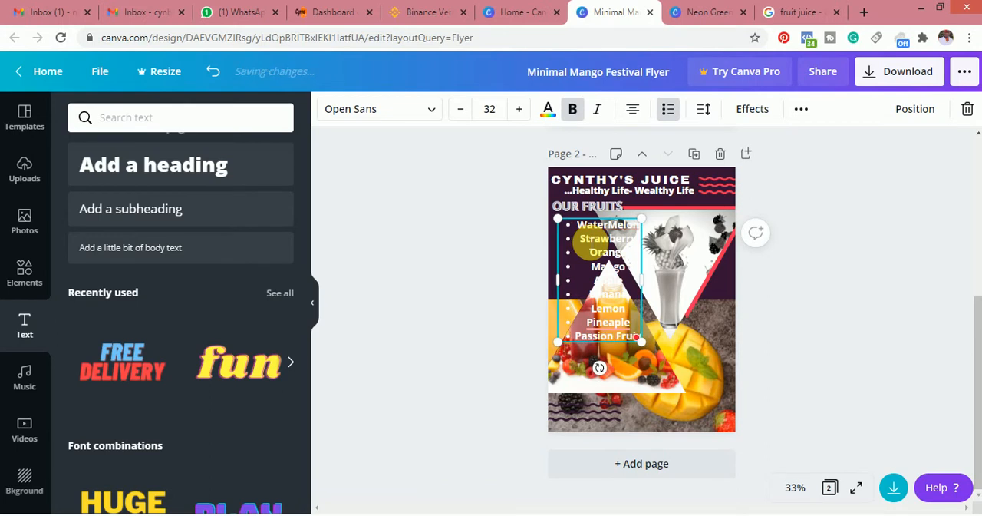
key(BackSpace)
key(BackSpace)
key(BackSpace)
key(BackSpace)
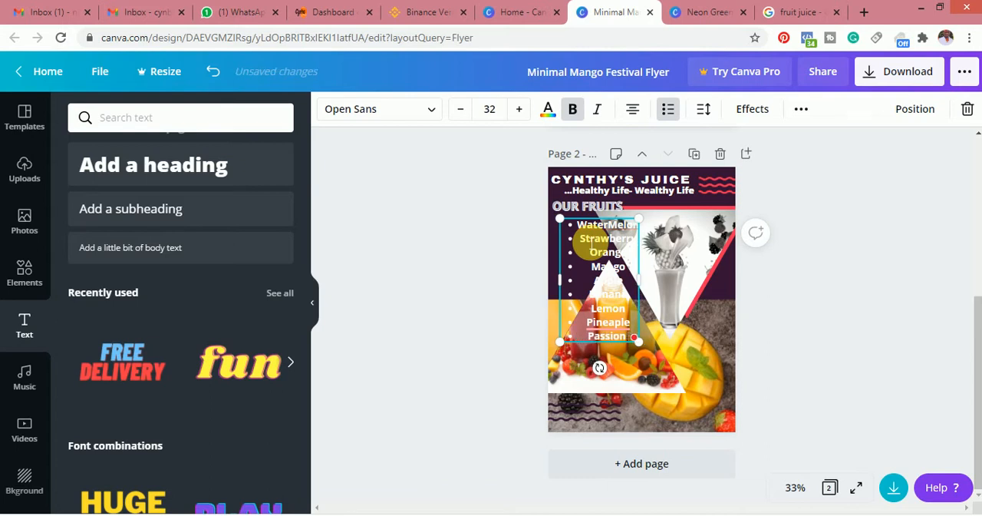
text(g)
key(BackSpace)
text(Fruit)
key(Return)
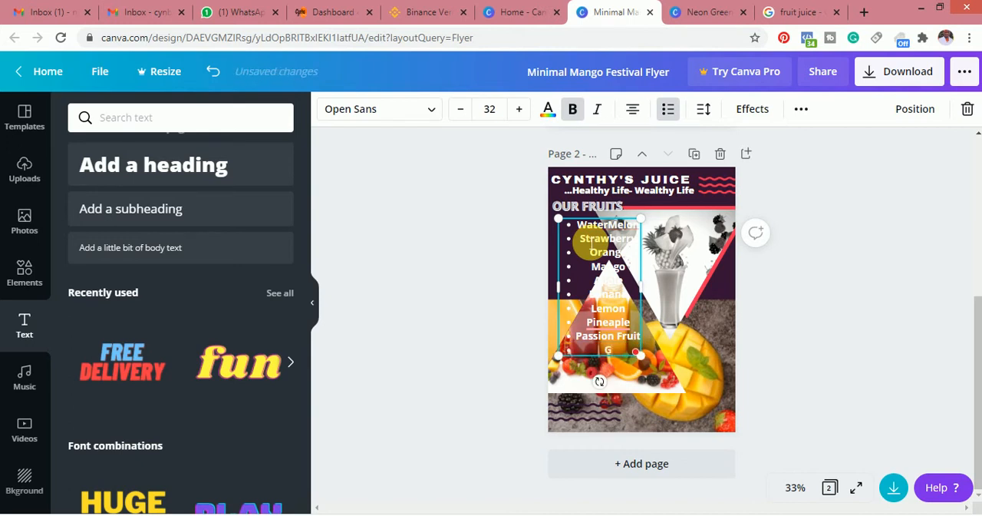
Add Grape and Papaya (Pawpaw) as the next two bullets of the fruit list
text(Grape)
key(Return)
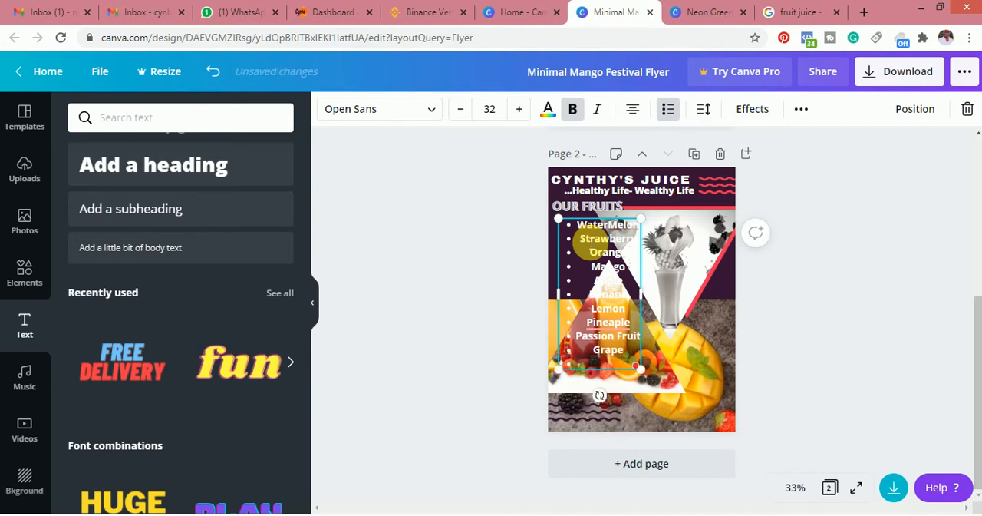
text(Pa)
text(pay)
text(a)
text( ())
text(P)
text(aw)
text(paw))
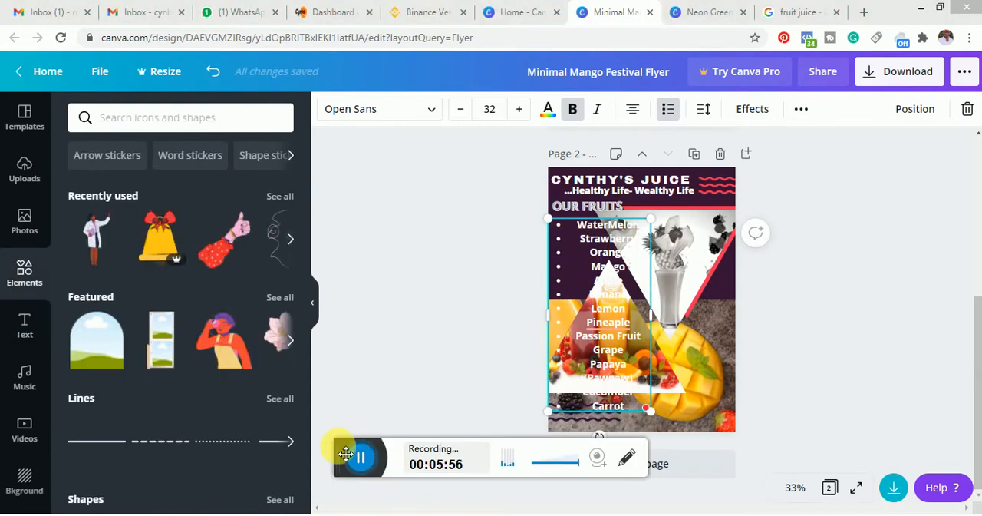
Insert a square shape on page 2, move it over the fruit list, and stretch it to the list's full height
drag(340, 445, 337, 515)
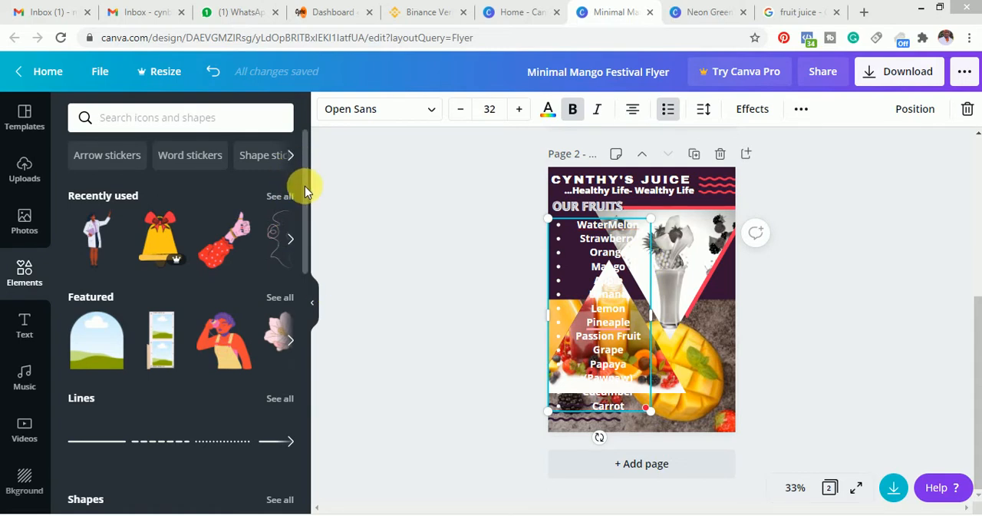
drag(305, 186, 296, 309)
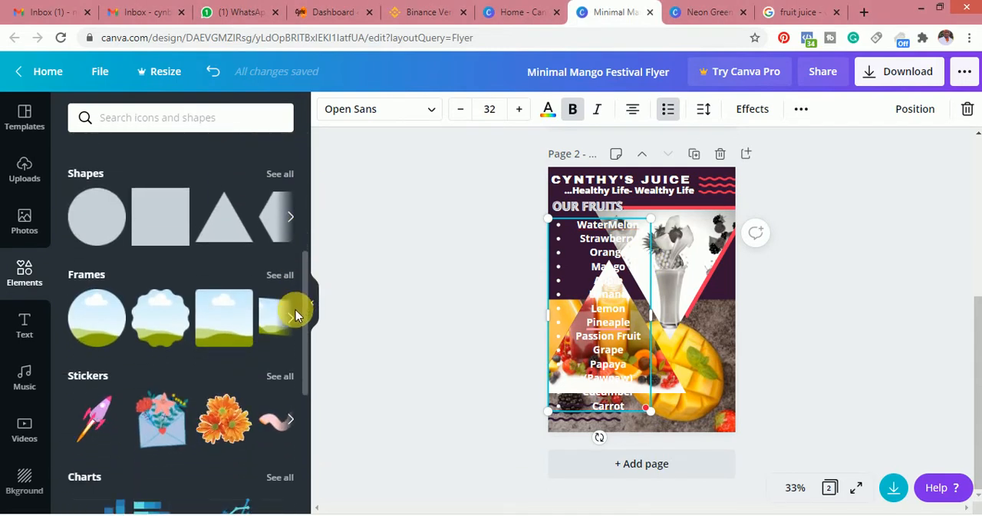
click(181, 224)
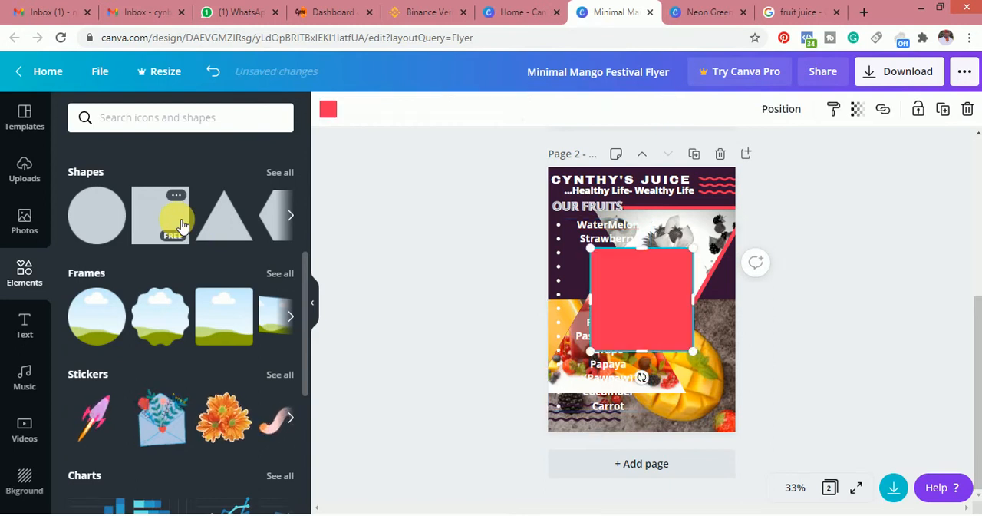
drag(638, 300, 617, 303)
drag(620, 346, 607, 415)
drag(615, 239, 612, 219)
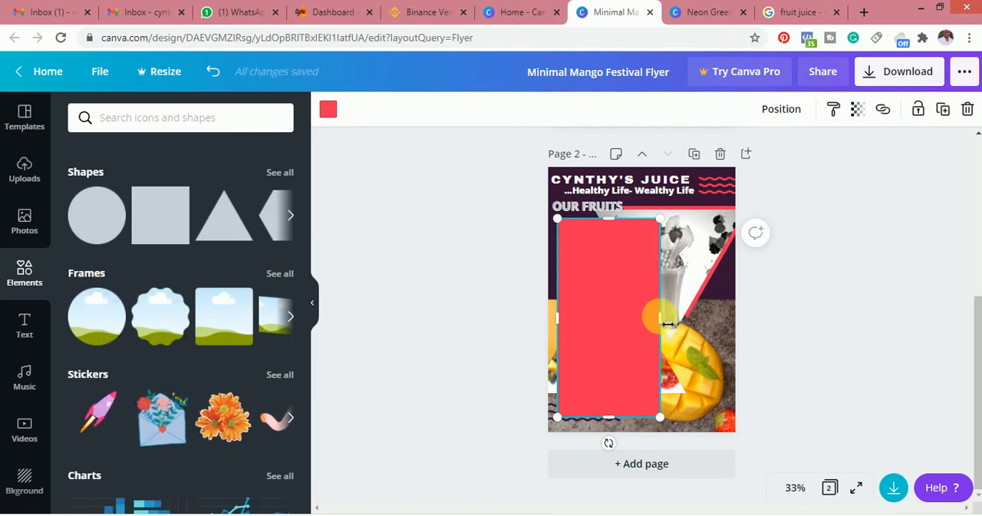
Narrow the red shape to about the width of the fruit names and recolor it dark purple #341334
drag(666, 323, 619, 319)
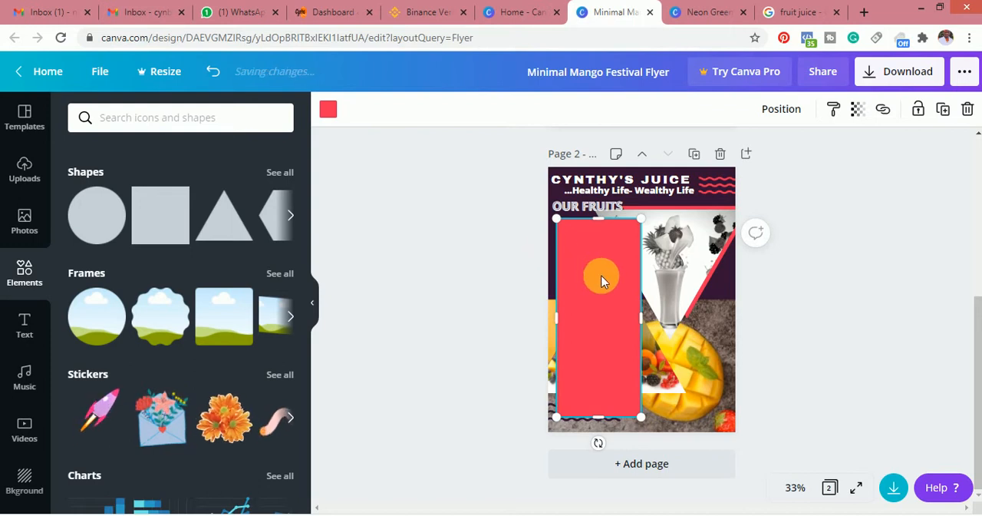
click(325, 117)
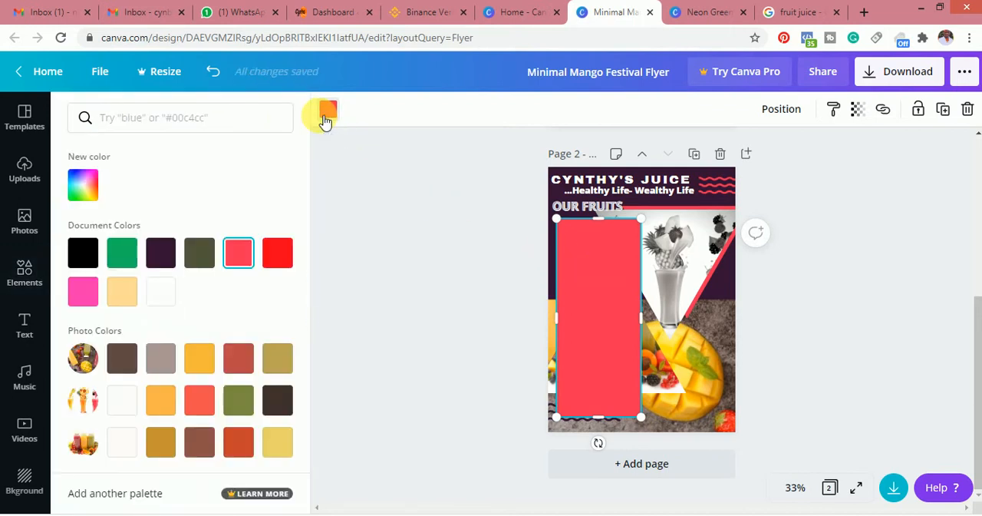
click(165, 252)
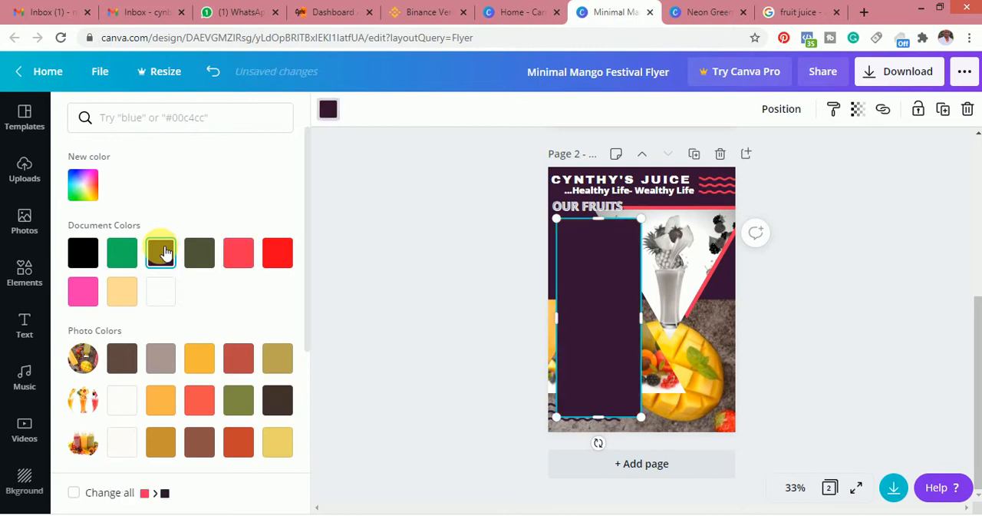
Send the dark purple shape backward so it sits behind the fruit list
right_click(583, 281)
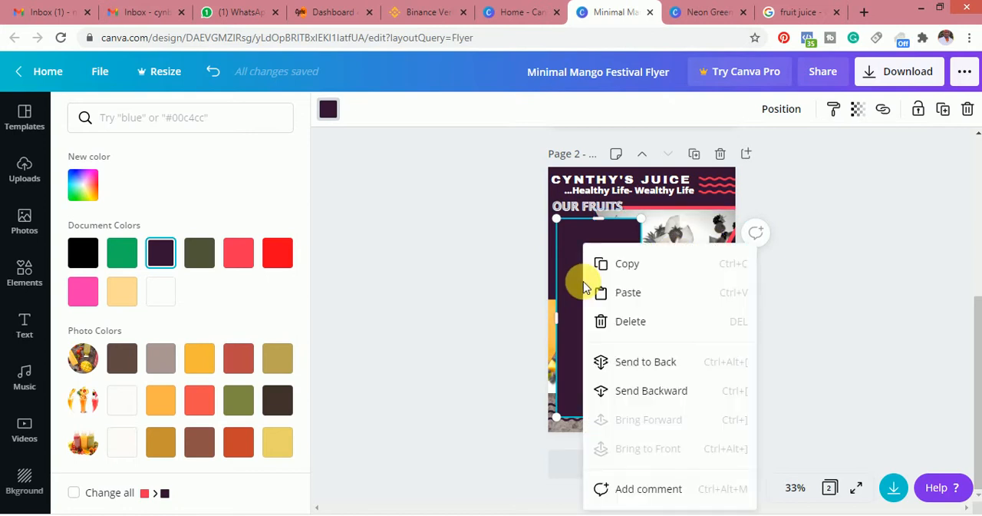
click(652, 392)
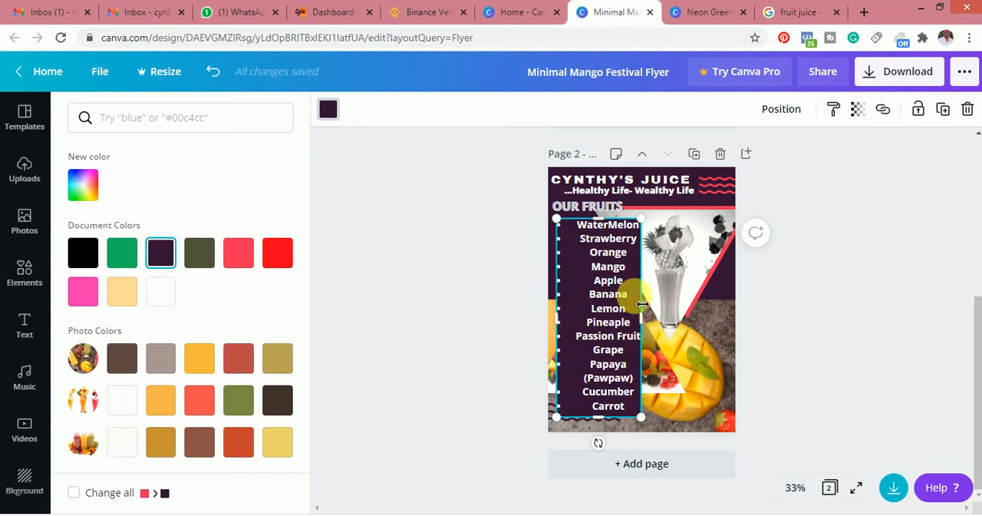
click(577, 287)
right_click(578, 286)
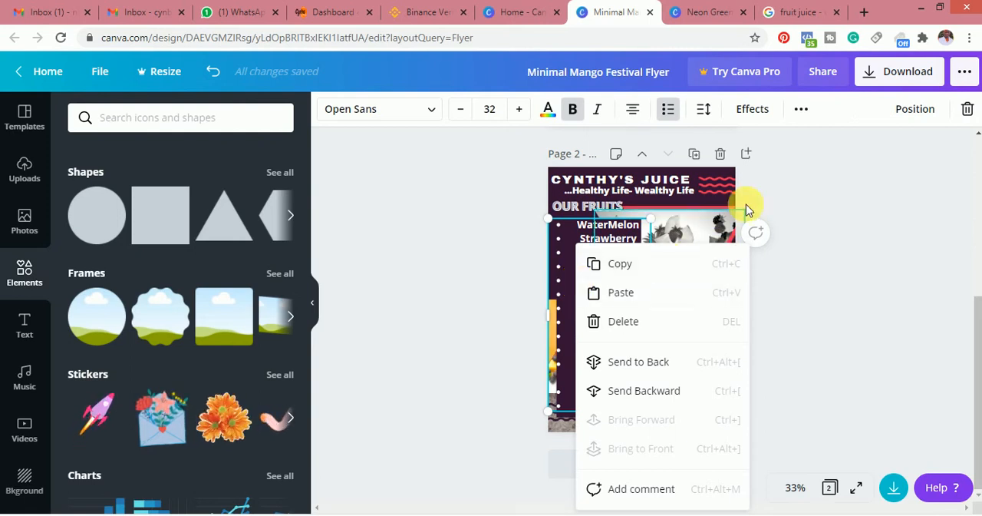
click(752, 109)
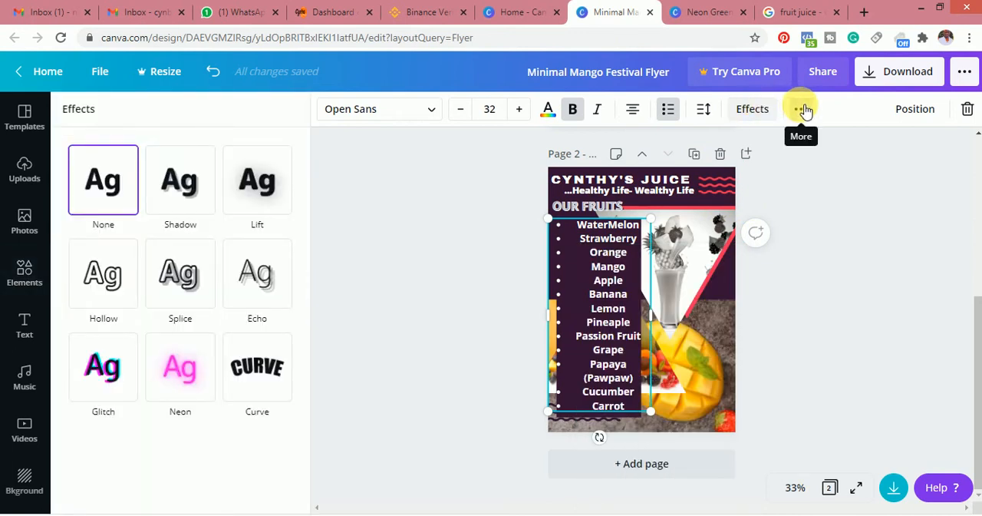
click(802, 109)
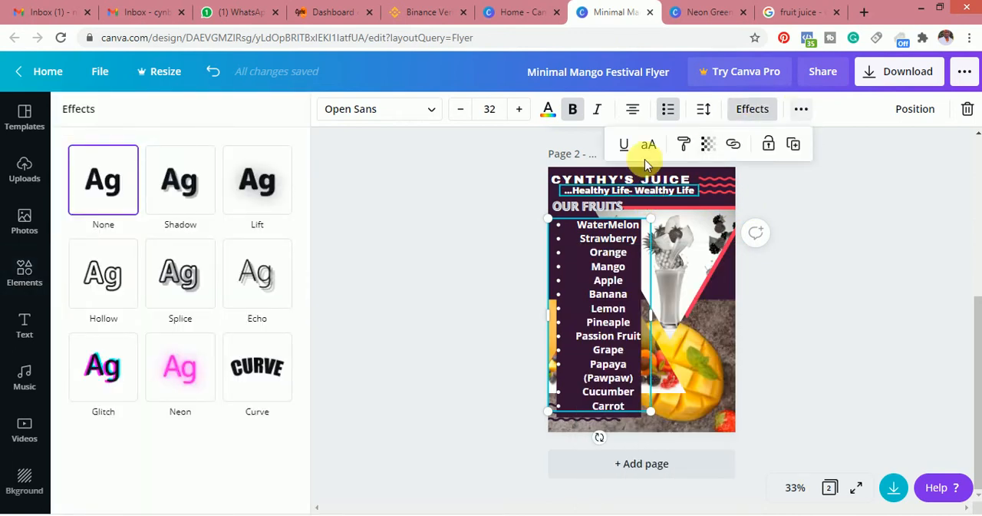
click(707, 146)
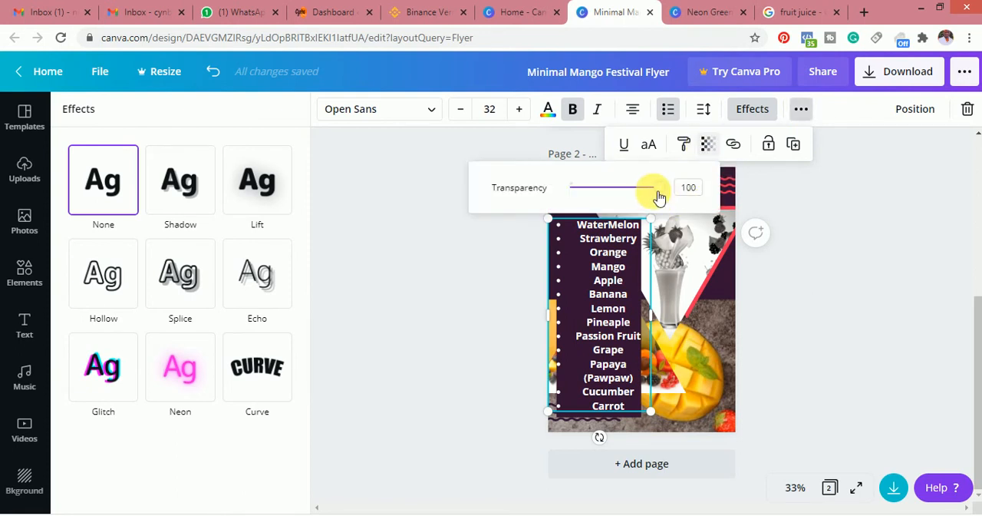
mouse_move(658, 191)
mouse_down()
mouse_move(618, 191)
mouse_move(675, 189)
mouse_up()
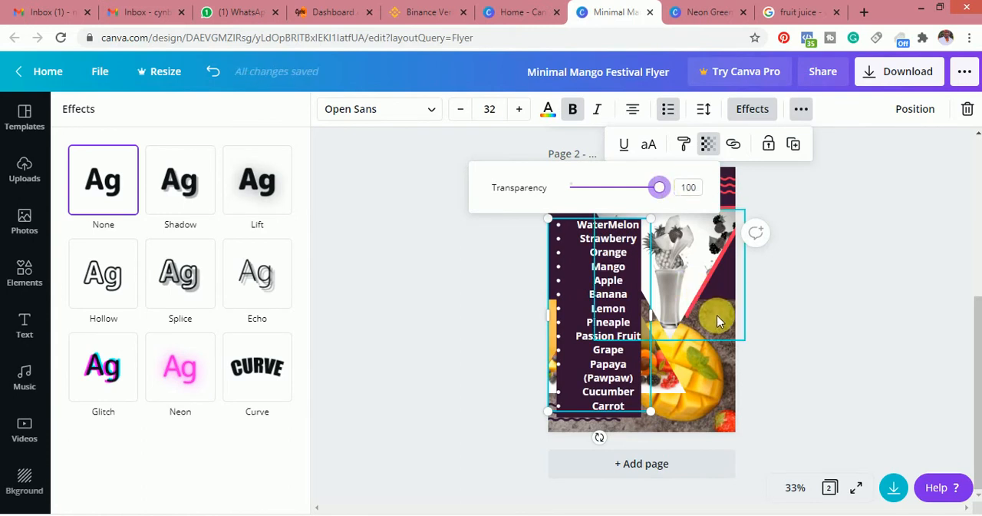
click(626, 322)
click(574, 281)
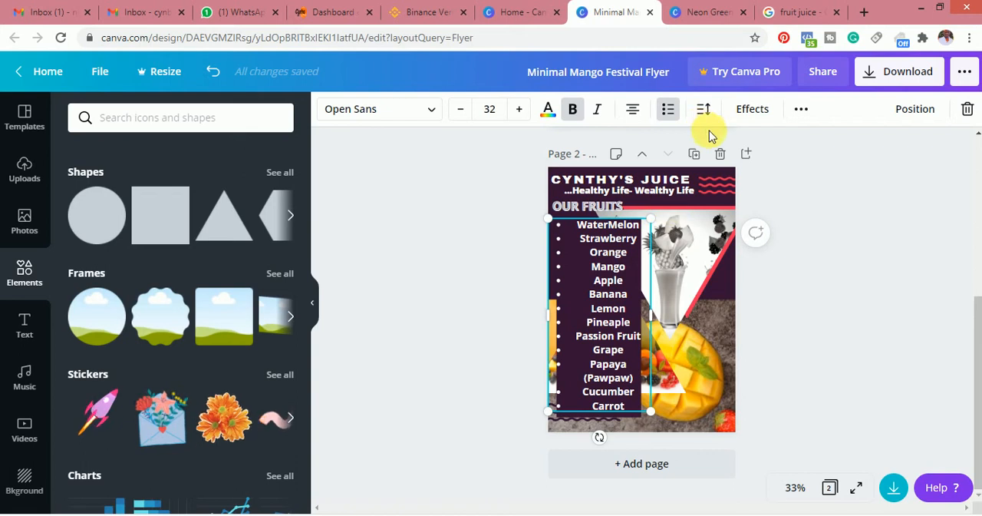
click(800, 110)
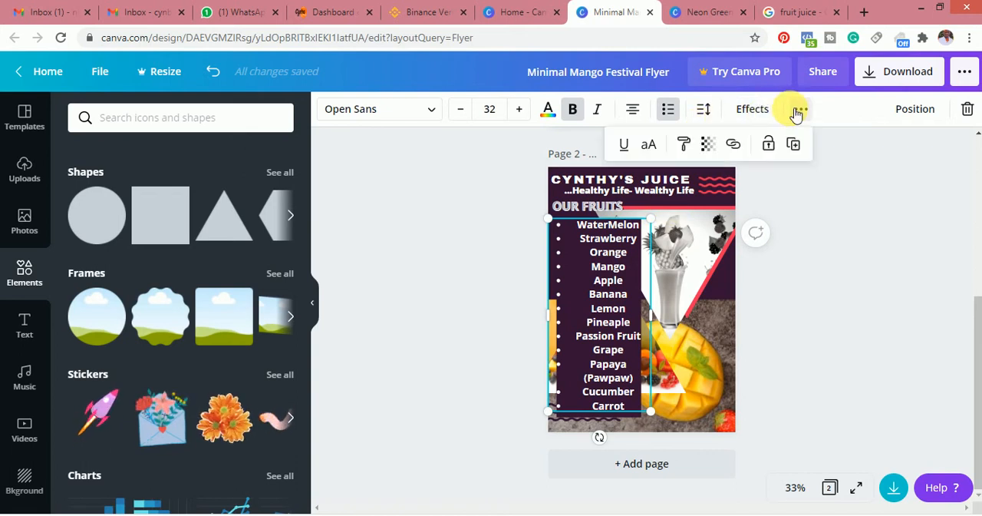
click(706, 143)
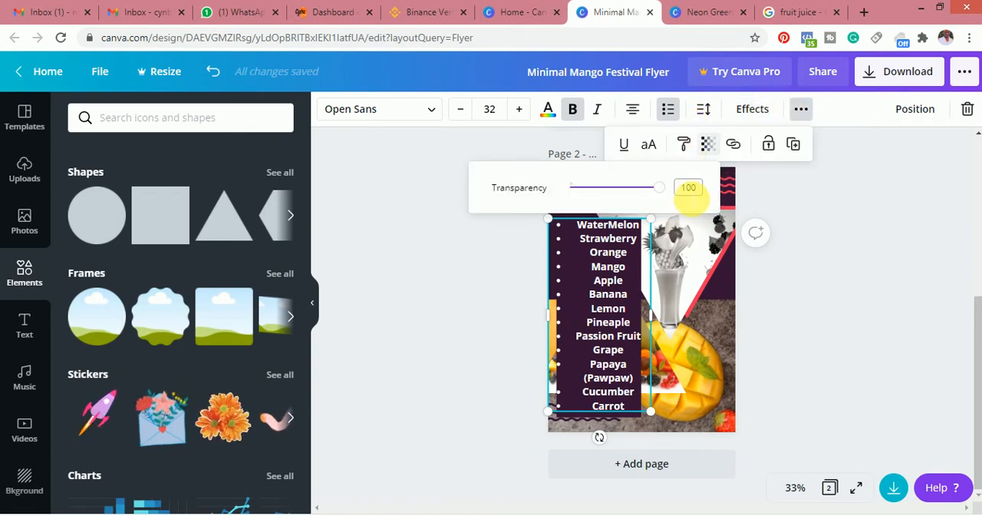
drag(655, 186, 682, 178)
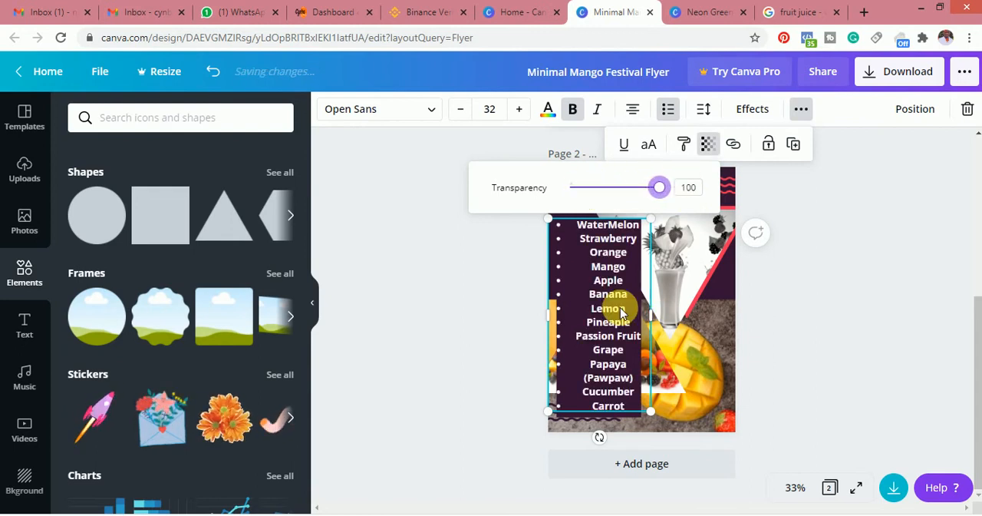
click(829, 276)
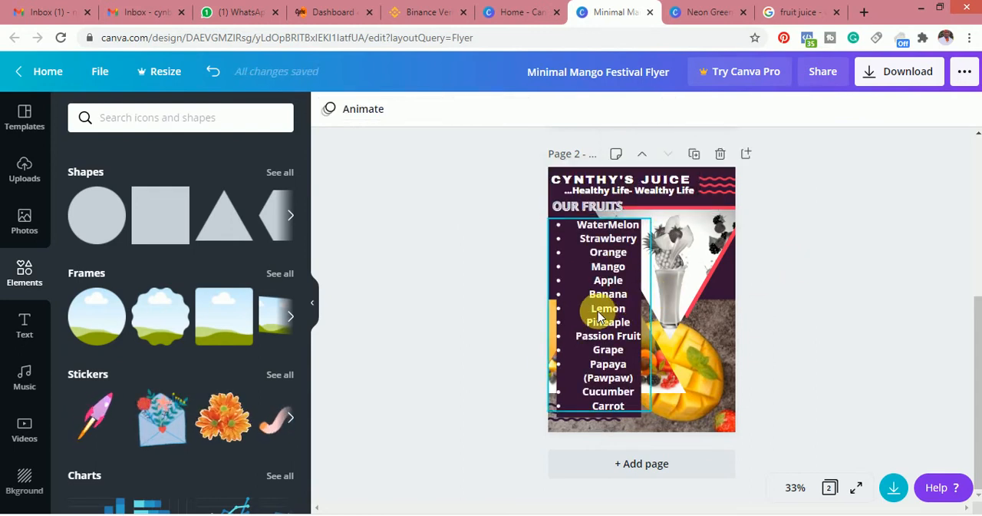
Move the fruit list aside, set the dark purple shape's transparency to 77, and place the list back over it
drag(636, 314, 747, 299)
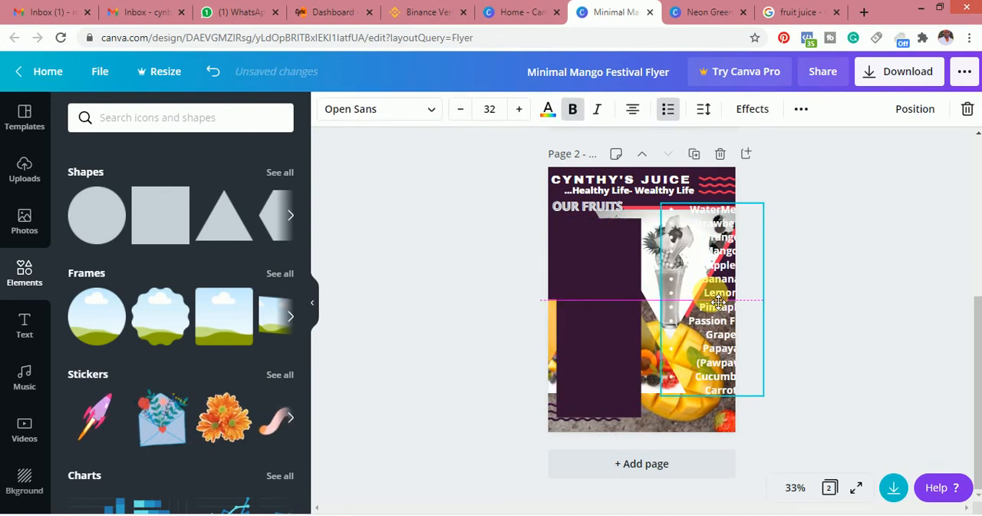
click(599, 340)
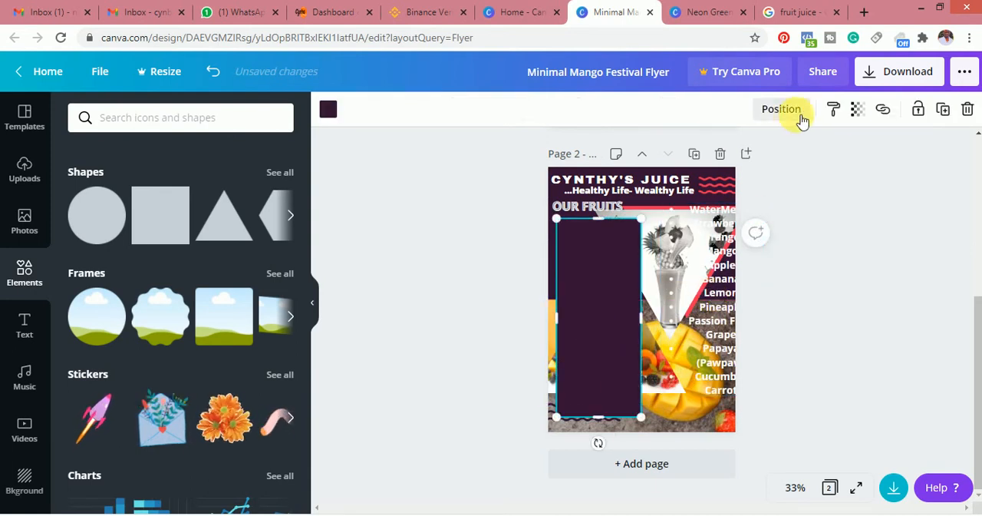
click(859, 109)
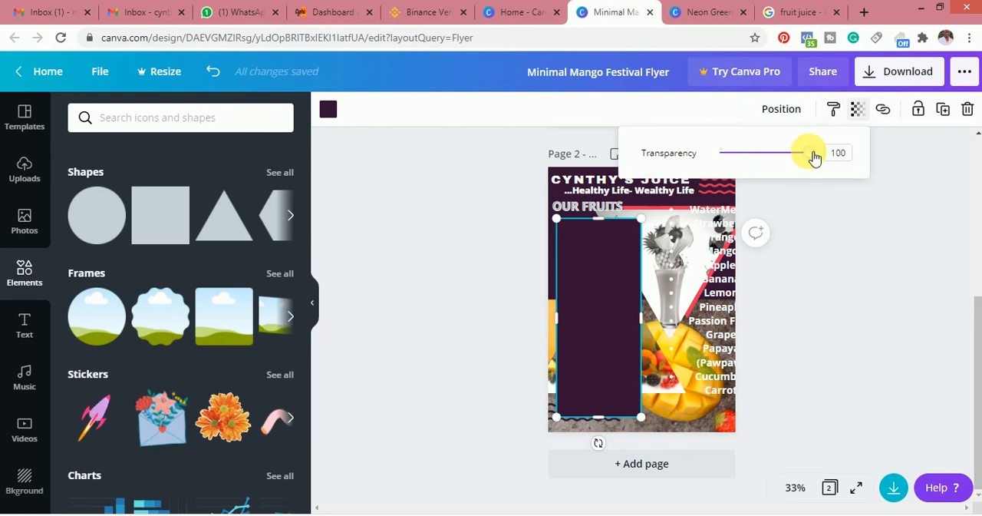
drag(815, 156, 792, 162)
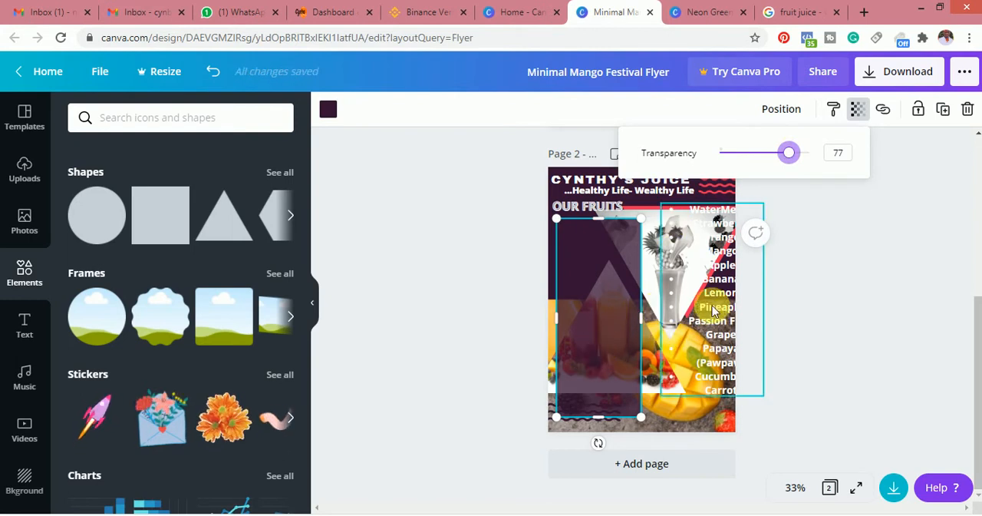
drag(692, 312, 606, 332)
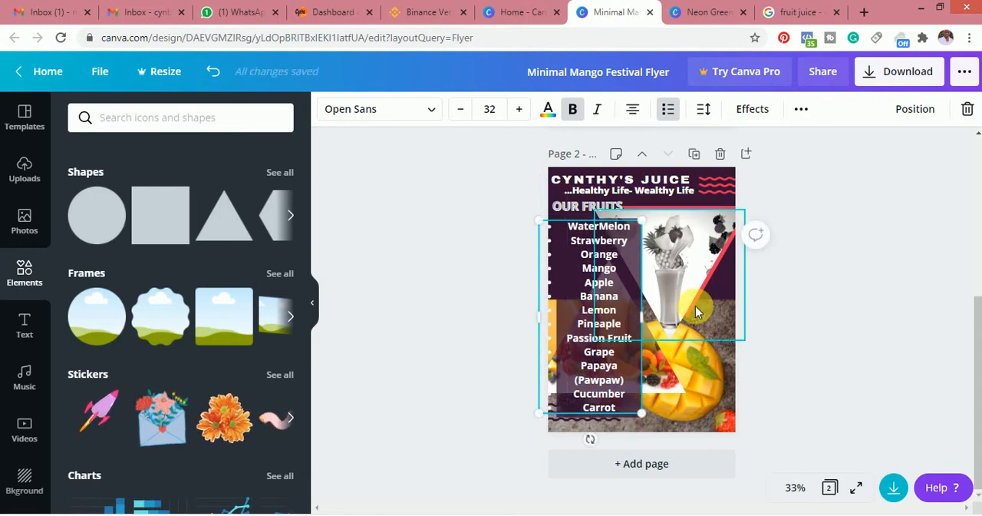
click(844, 307)
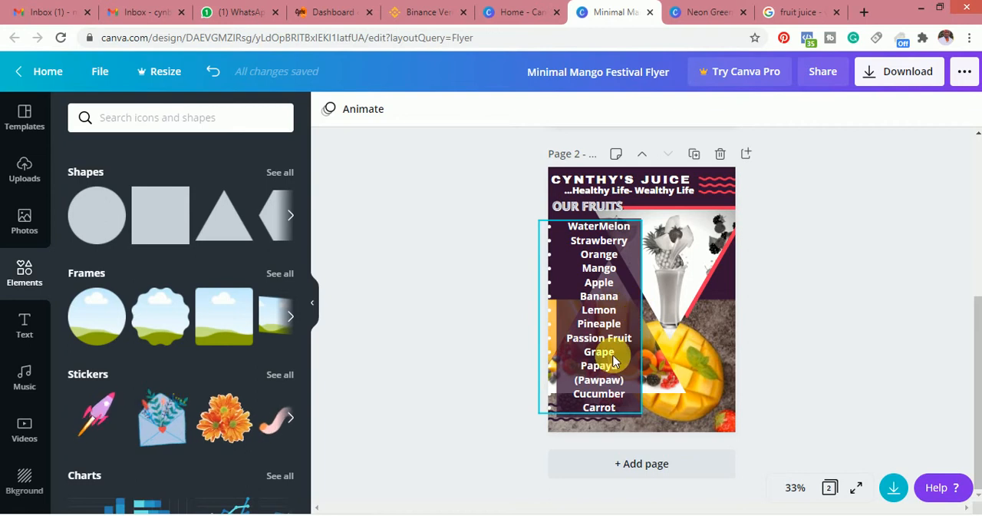
Shift the fruit list slightly down and resize the background shape to match its top and bottom
drag(600, 329, 600, 339)
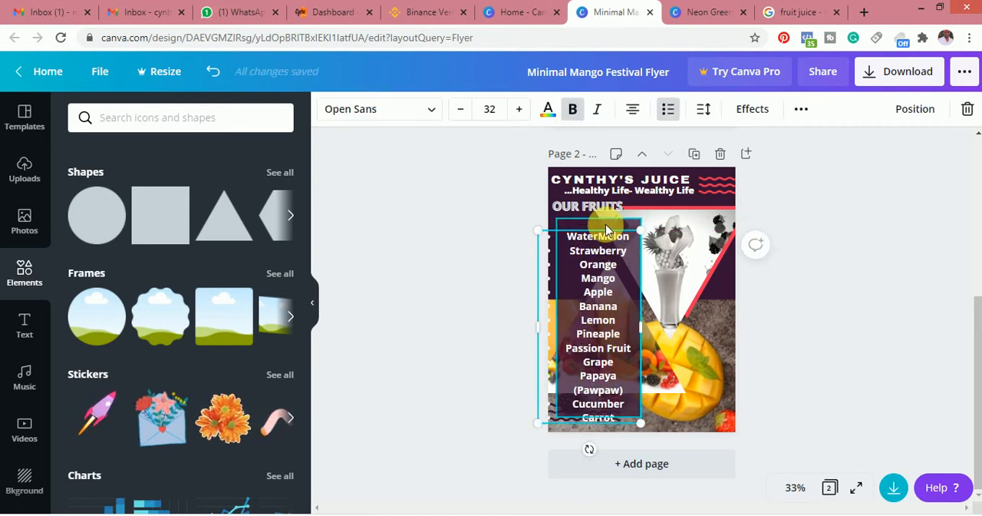
click(606, 230)
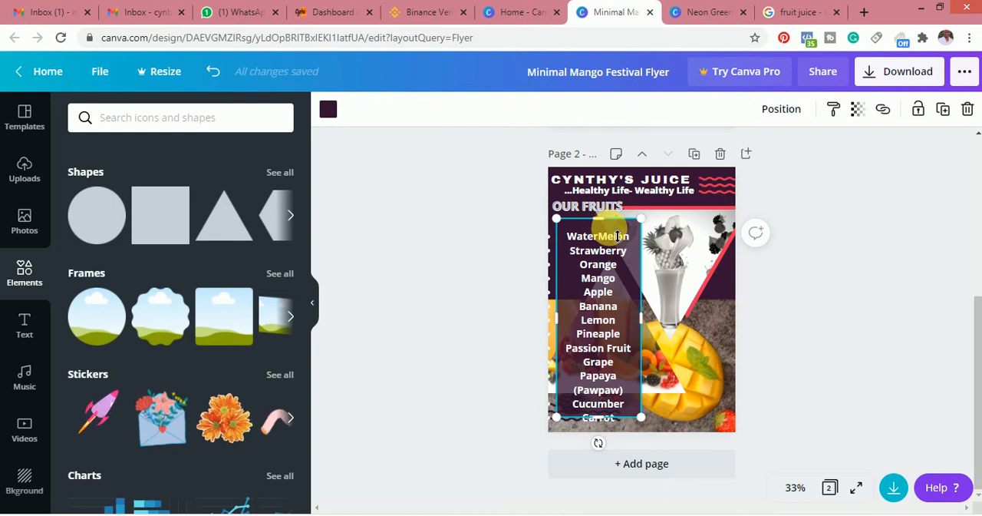
drag(601, 221, 613, 244)
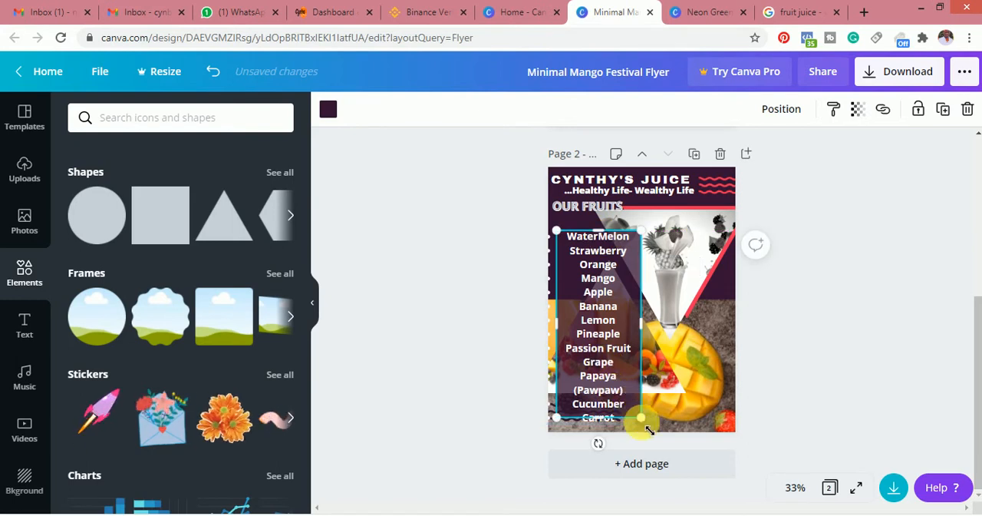
drag(648, 432, 631, 432)
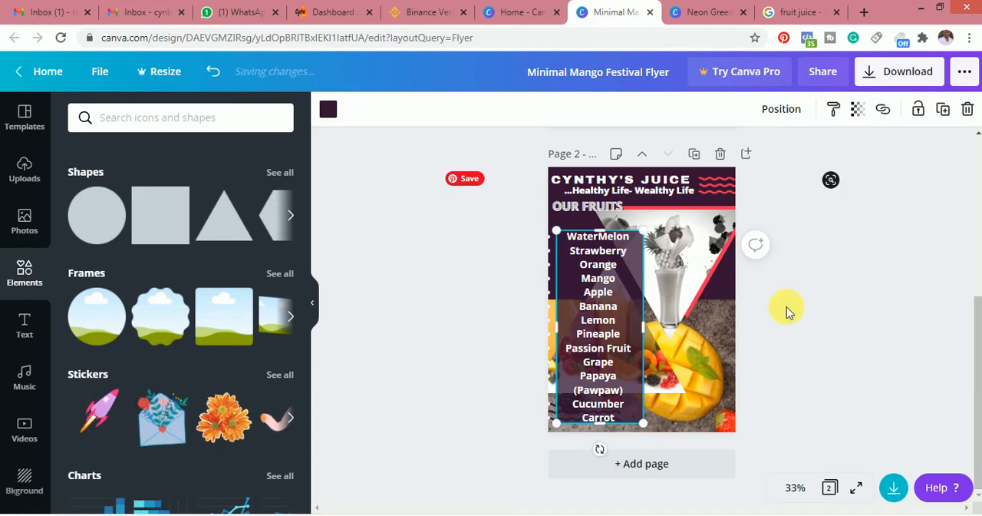
click(786, 306)
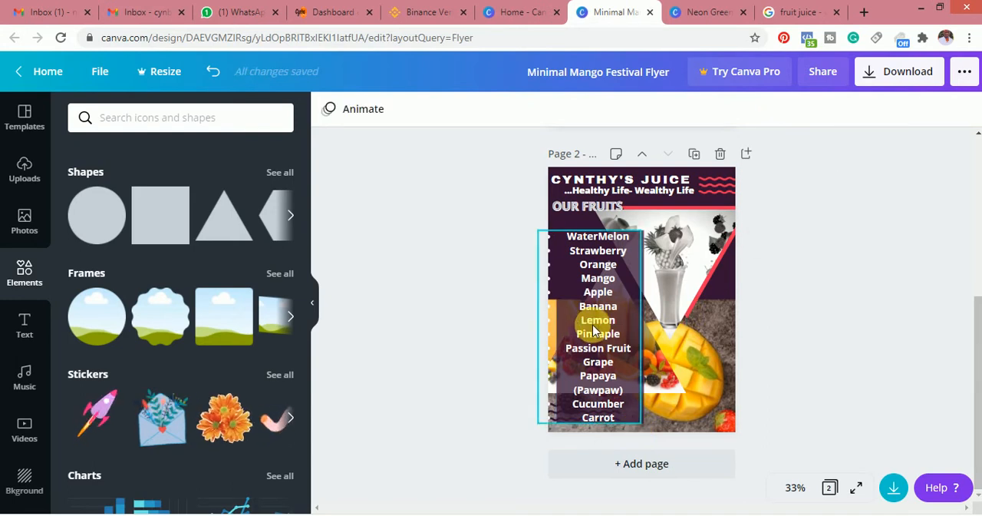
Shift the fruit list right so its bullets fit on the page, and correct Pineaple to Pineapple
drag(594, 330, 608, 331)
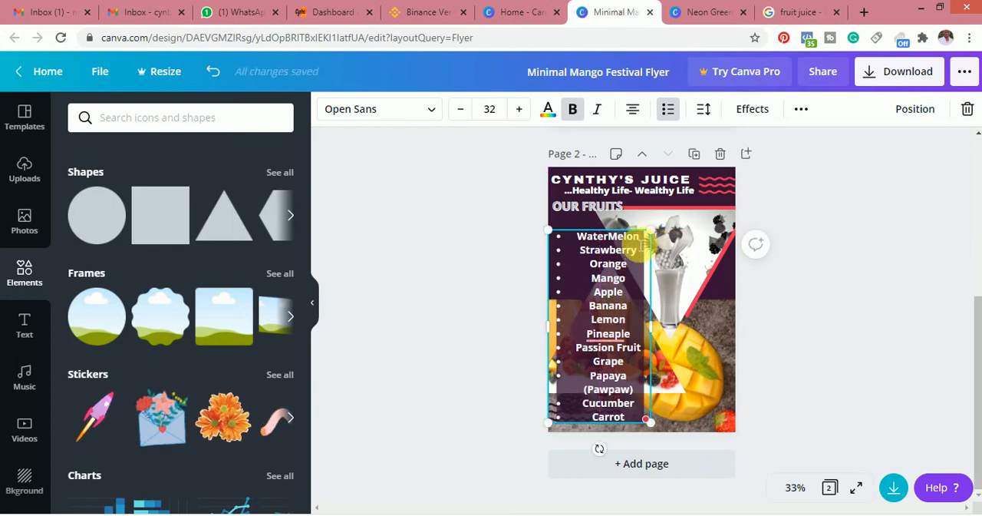
mouse_move(629, 339)
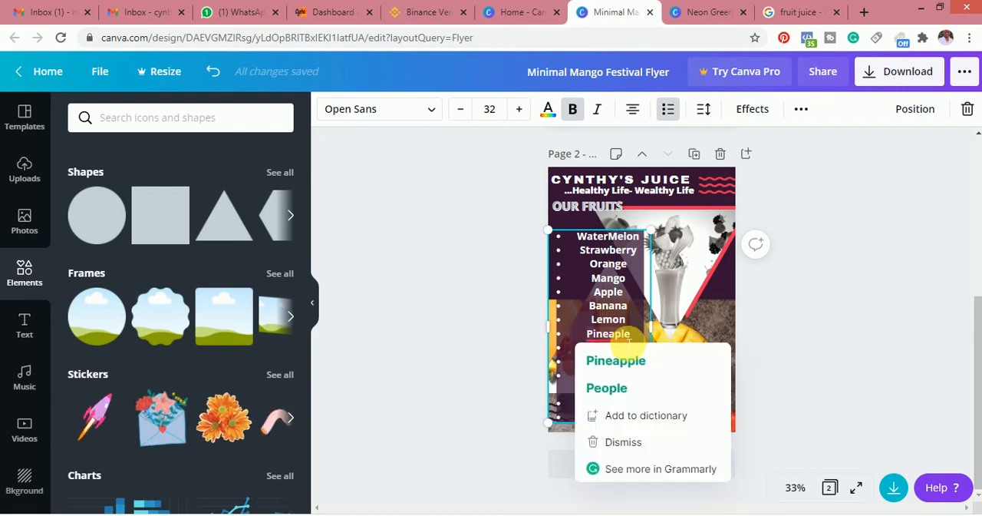
click(616, 359)
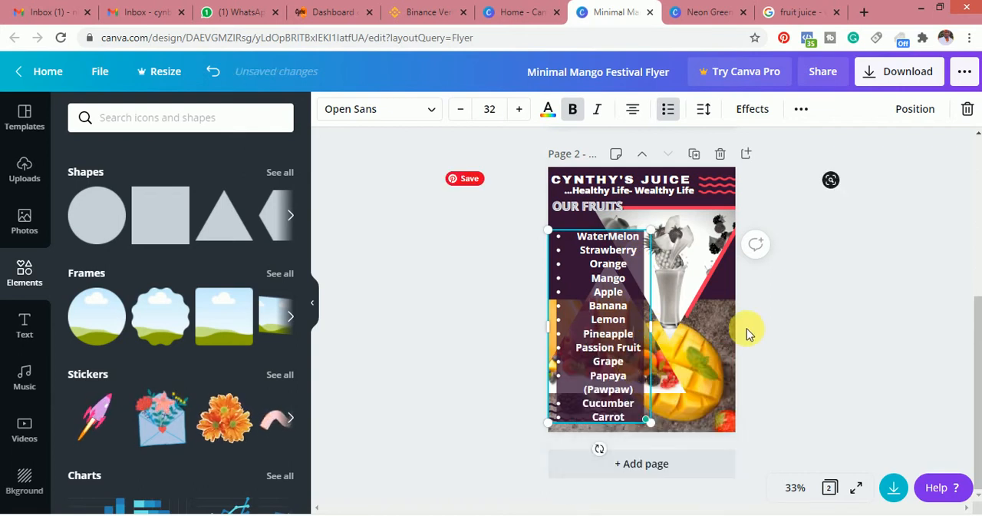
click(783, 329)
Narrow the fruit list's text box slightly and move the list to the right, clear of the background shape
drag(622, 338, 657, 332)
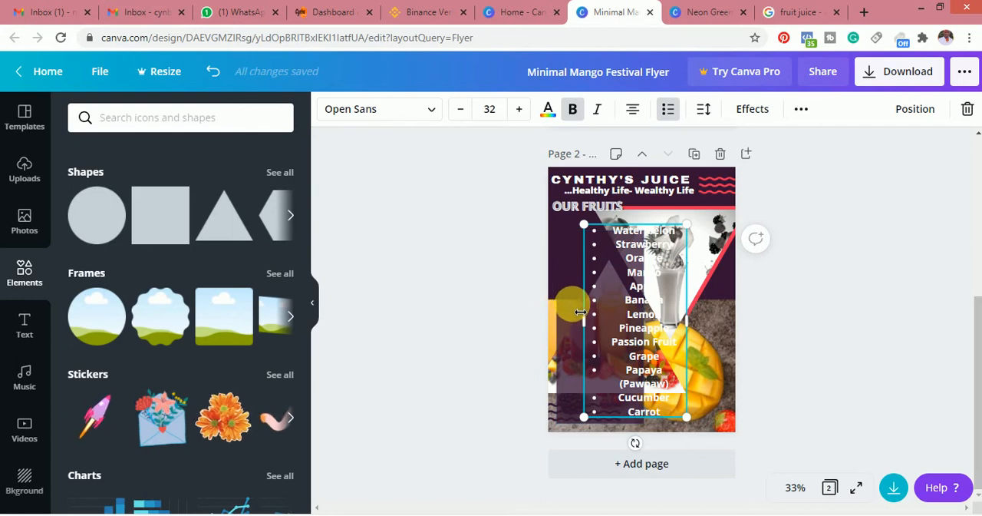
drag(576, 311, 584, 309)
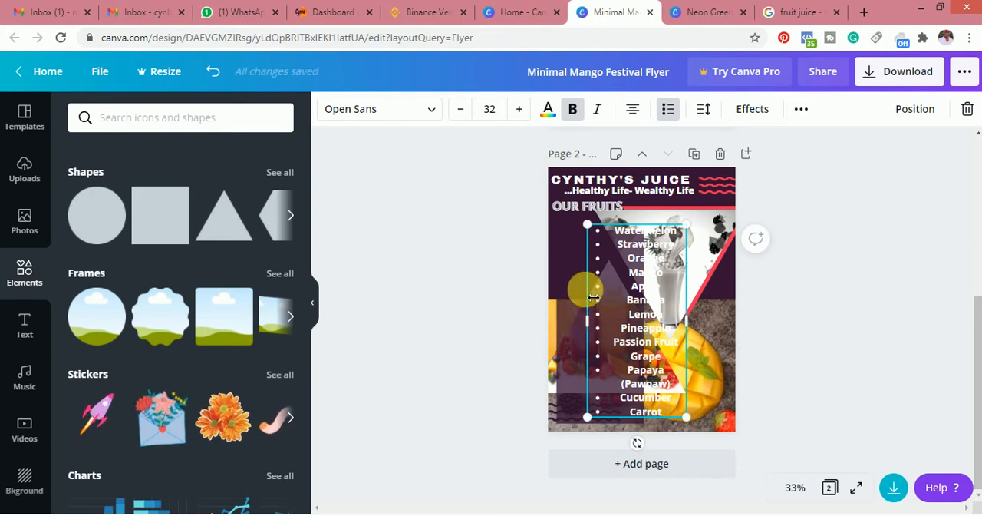
drag(686, 331, 729, 350)
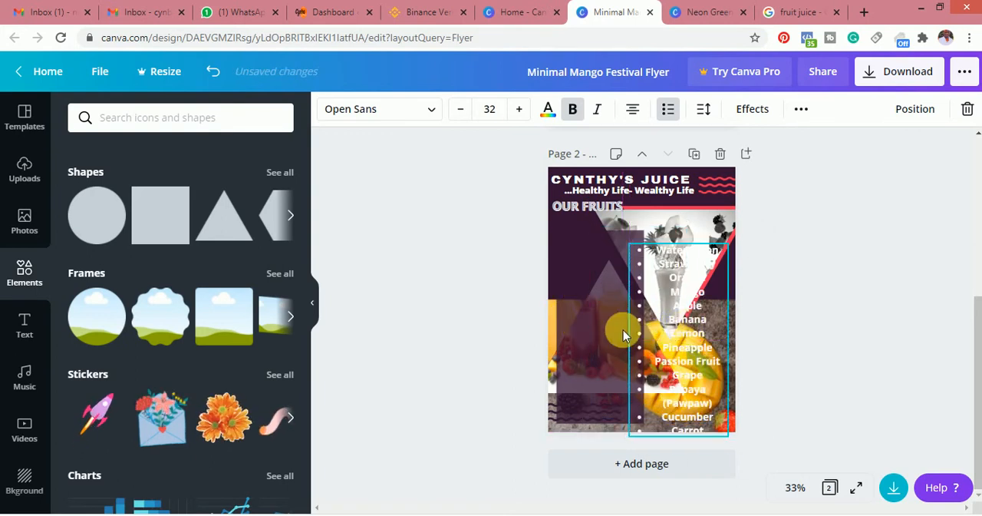
Widen the background shape to the page's left edge and move the fruit list back over it
click(586, 311)
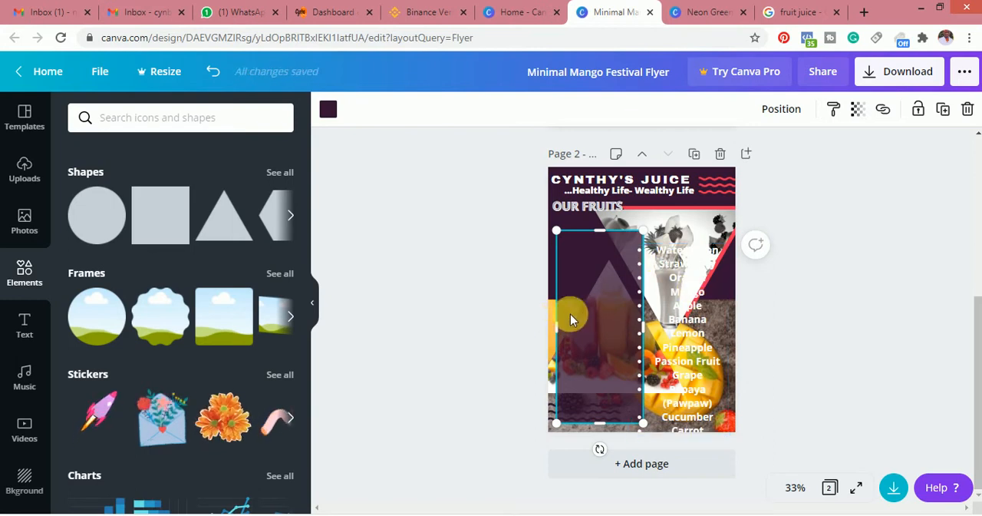
drag(559, 335, 547, 326)
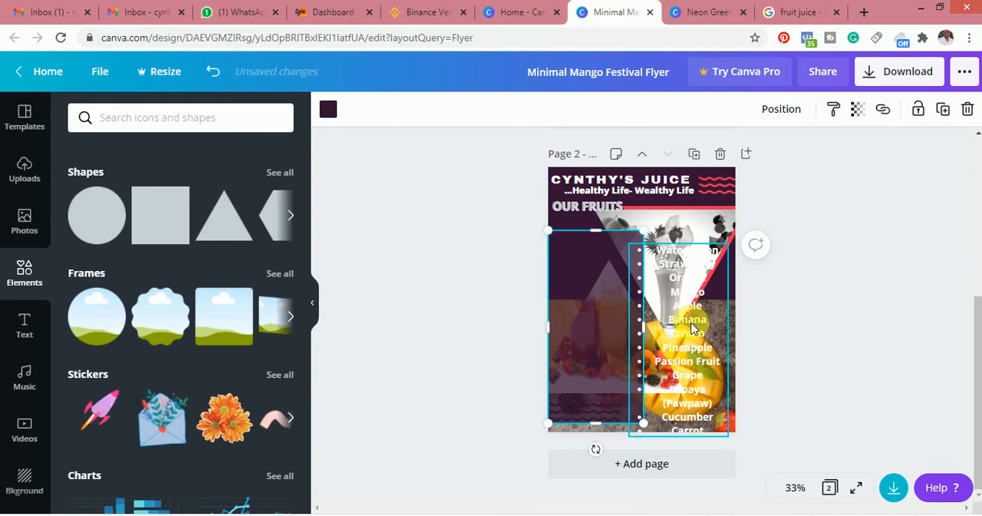
drag(692, 328, 608, 320)
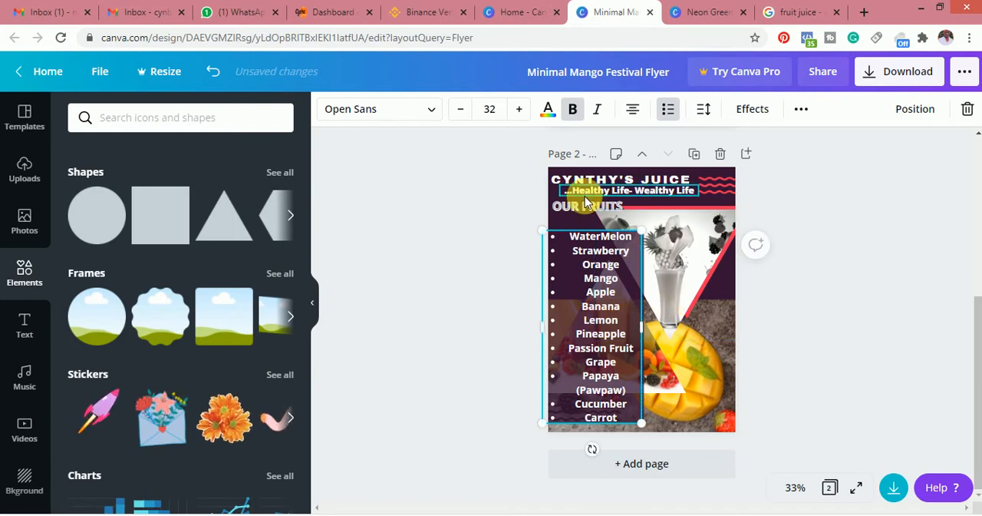
Move the OUR FRUITS heading slightly down and fit a red rectangle behind it, reaching the page's left edge
drag(586, 209, 592, 222)
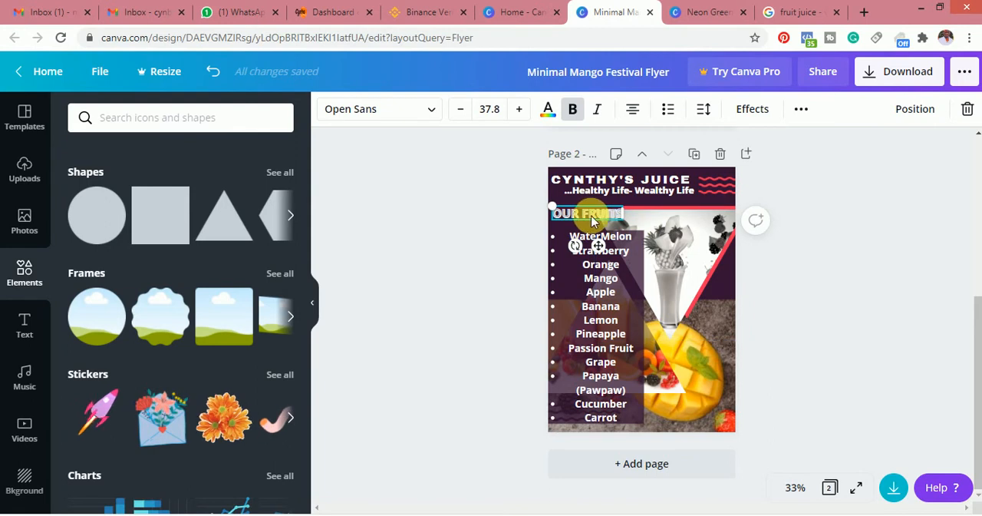
click(166, 228)
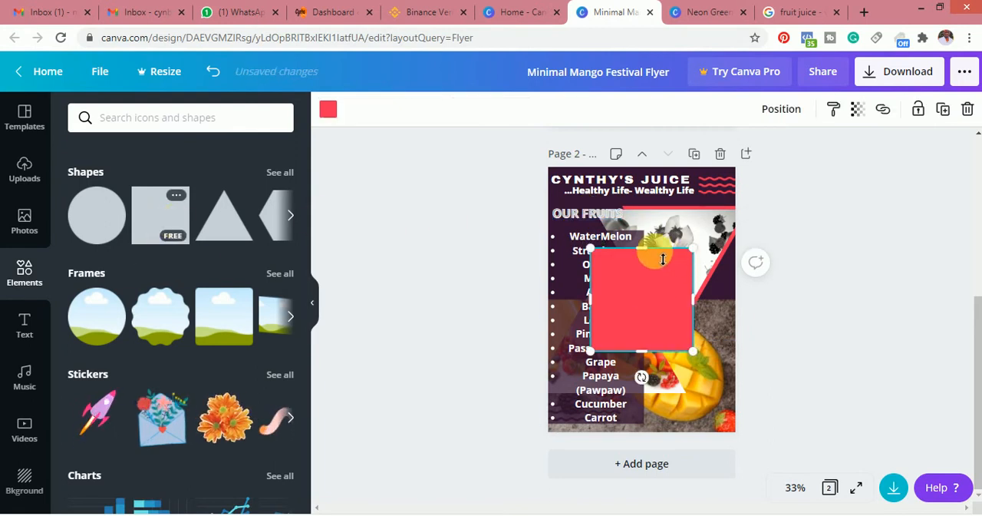
drag(653, 257, 633, 220)
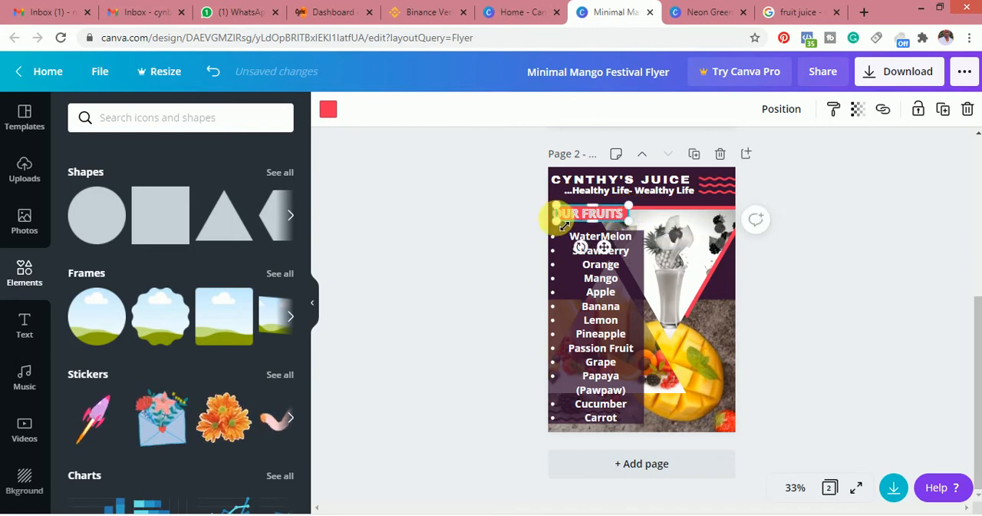
drag(564, 222, 601, 231)
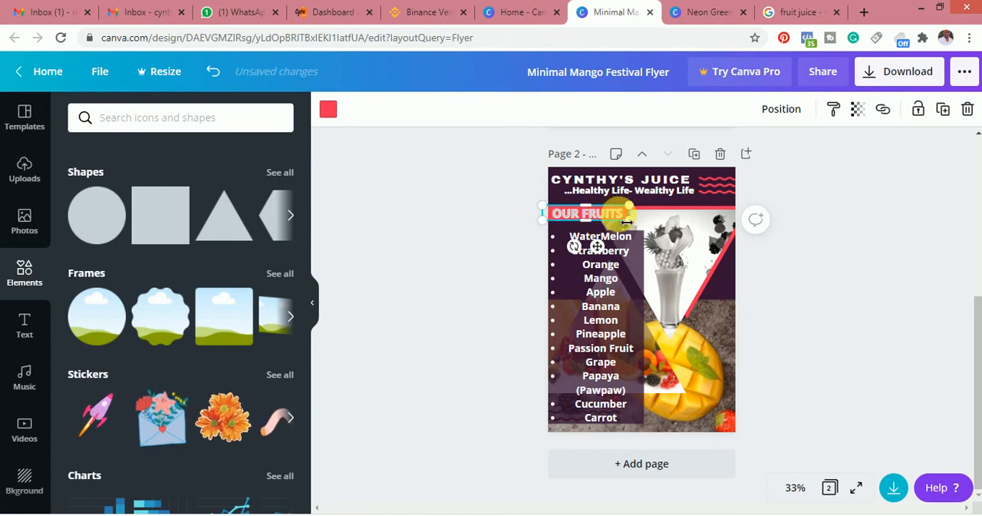
click(602, 218)
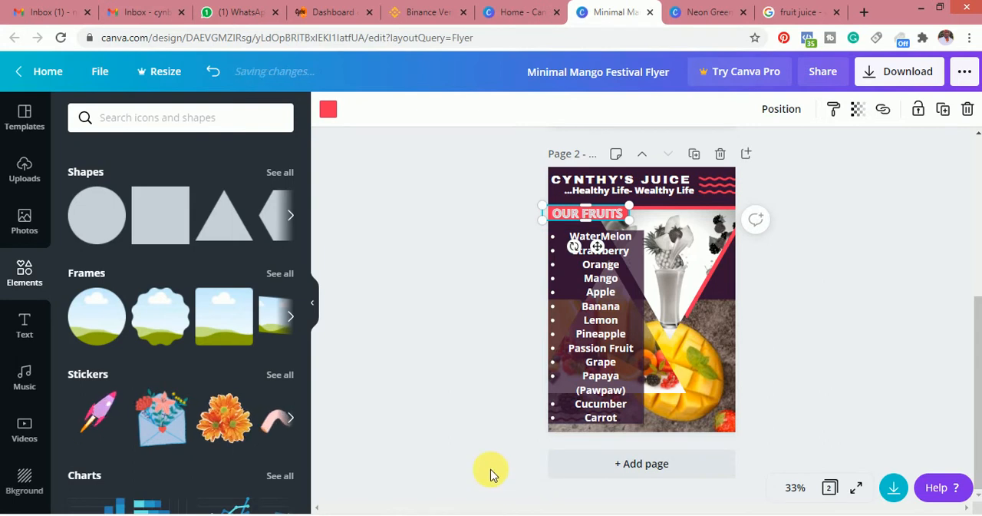
Color the OUR FRUITS heading white and set its text effect to None
click(606, 215)
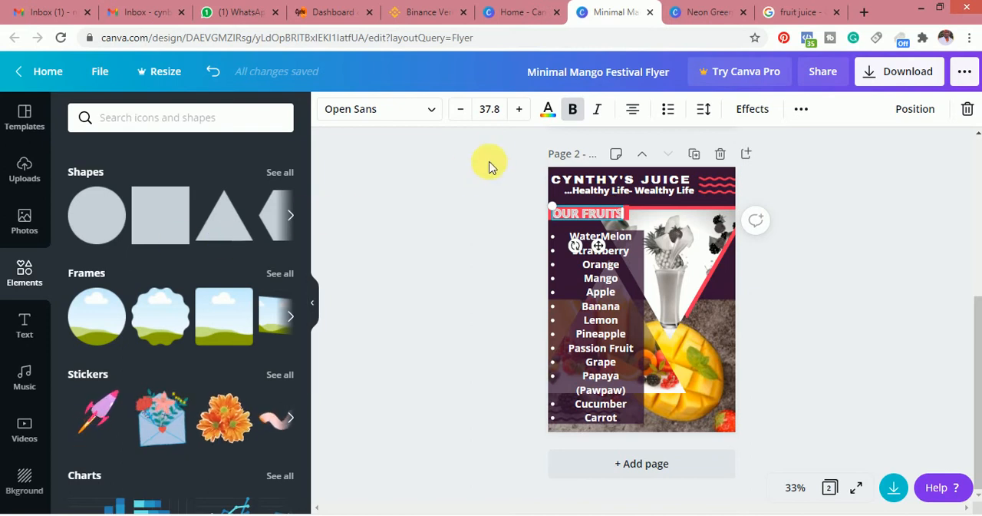
click(547, 109)
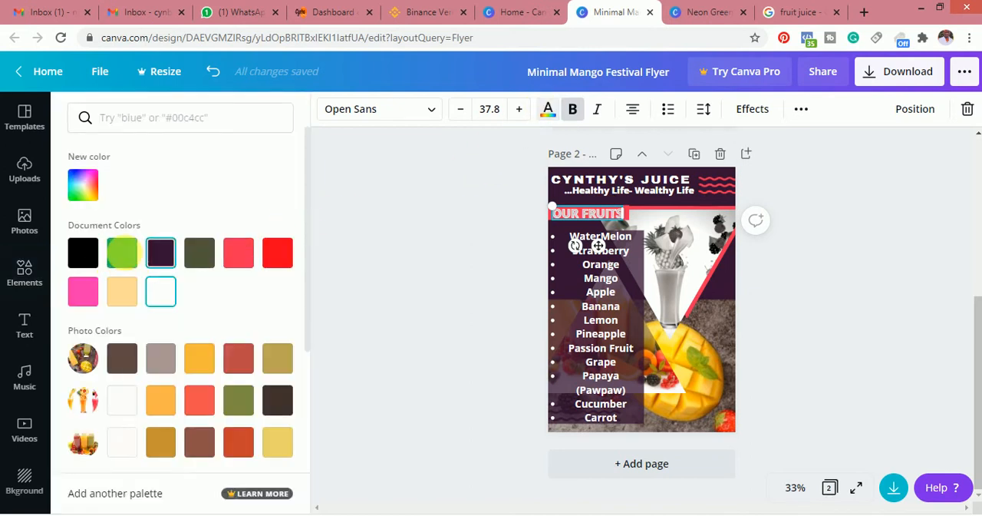
click(180, 291)
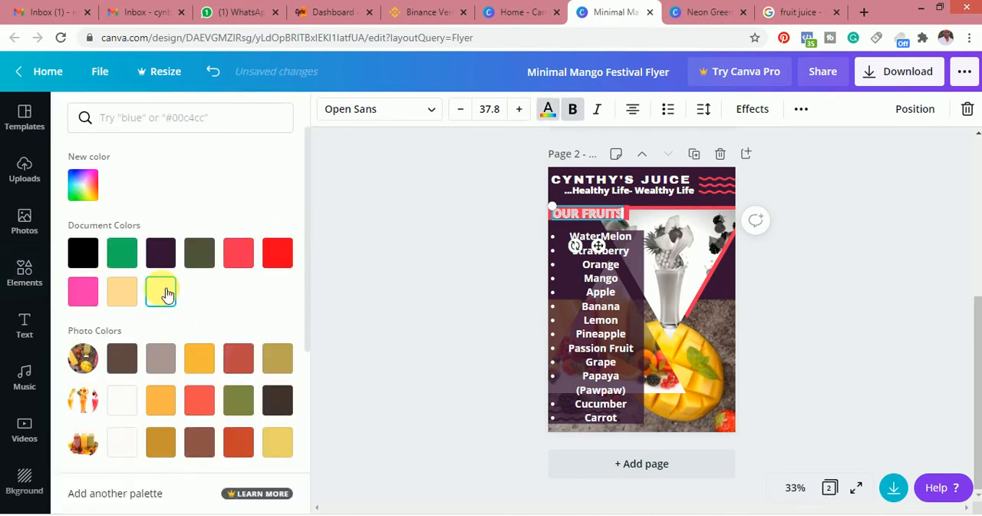
click(752, 109)
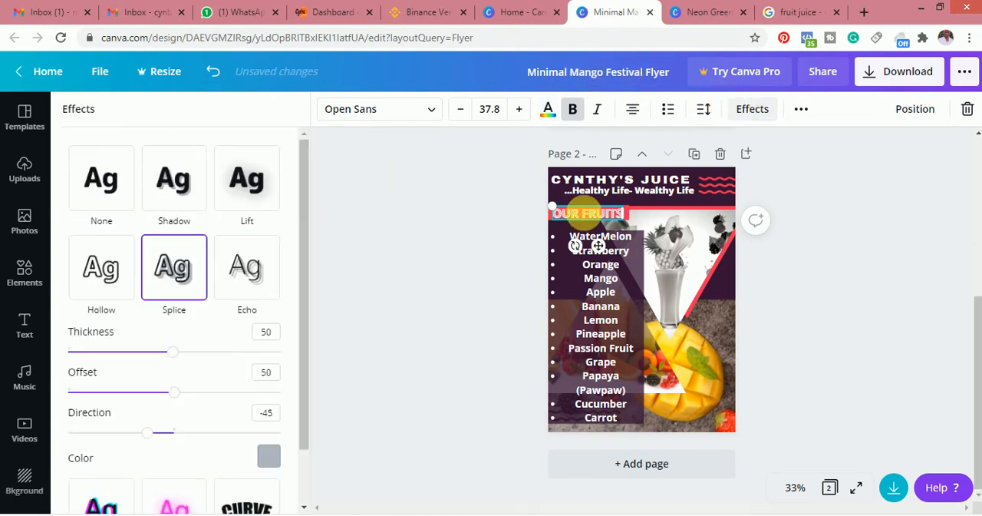
click(111, 278)
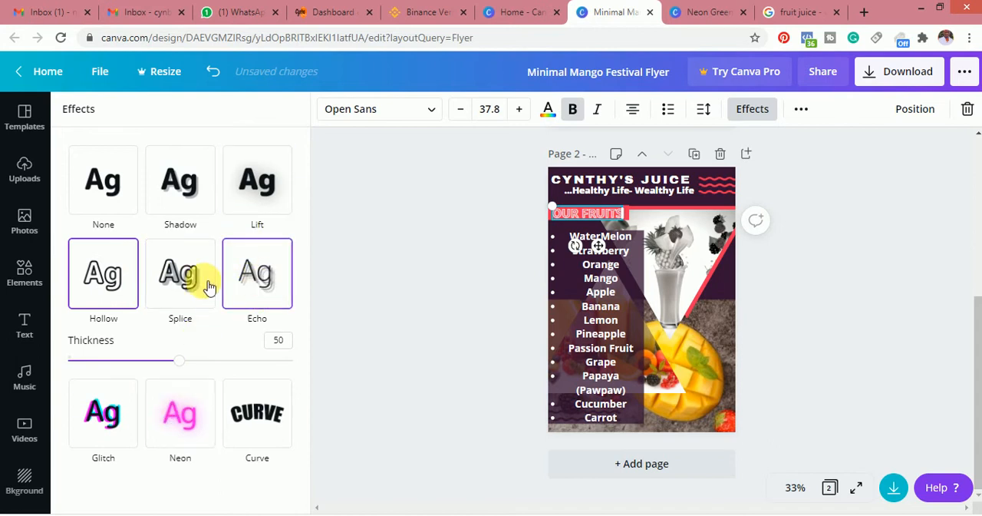
click(117, 180)
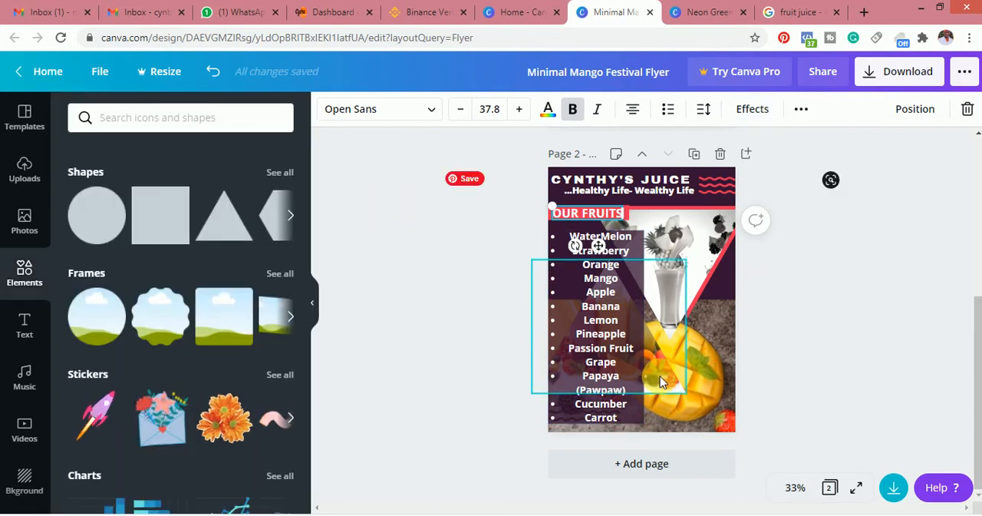
click(710, 308)
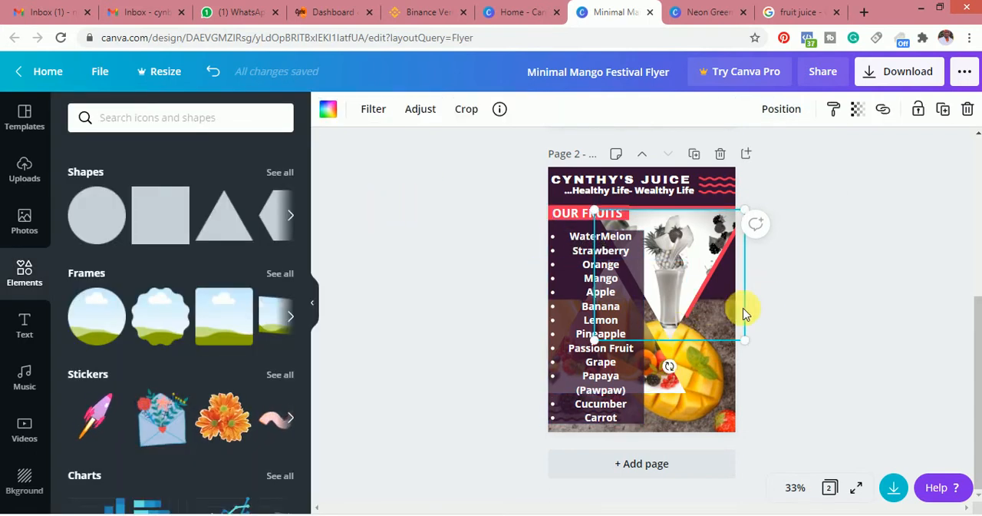
click(838, 295)
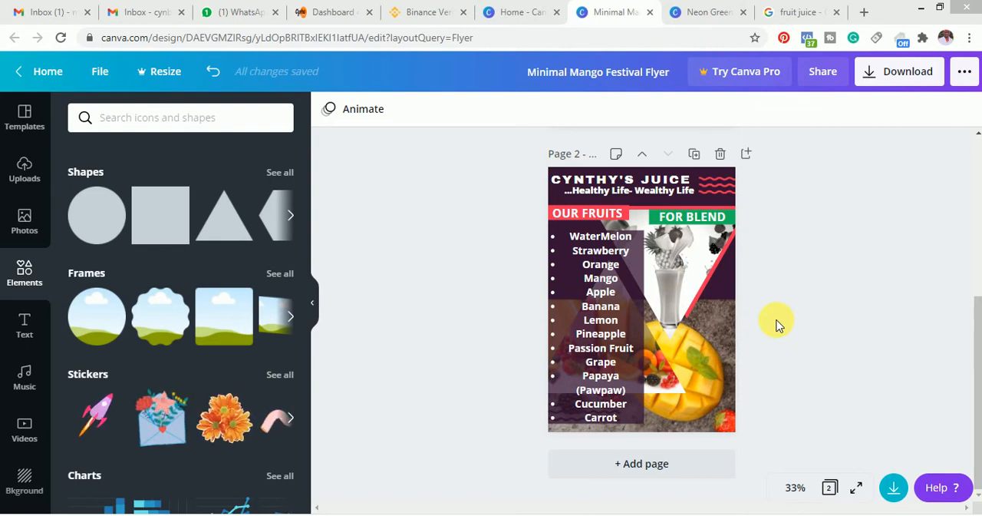
Try a copy of the fruit list under the FOR BLEND heading, and delete it
drag(710, 343, 677, 244)
click(595, 246)
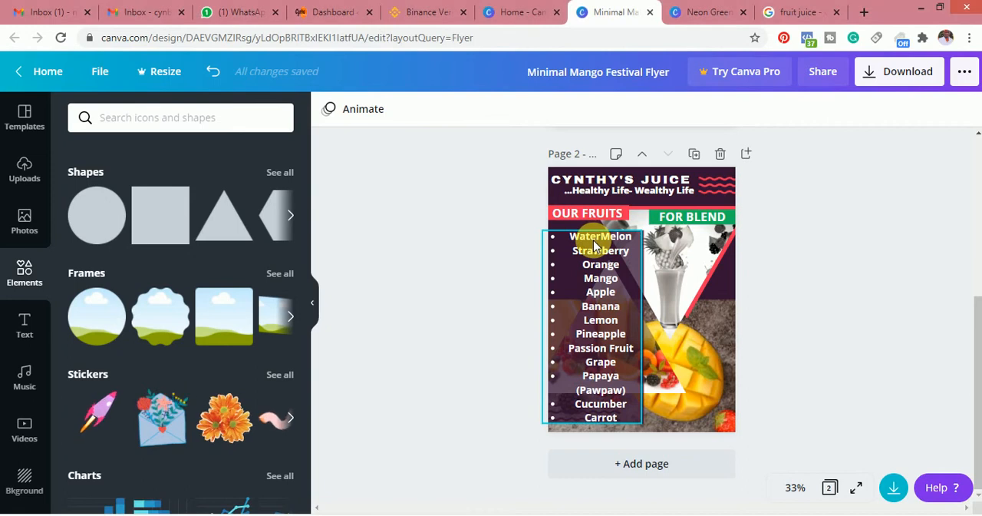
drag(596, 245, 831, 275)
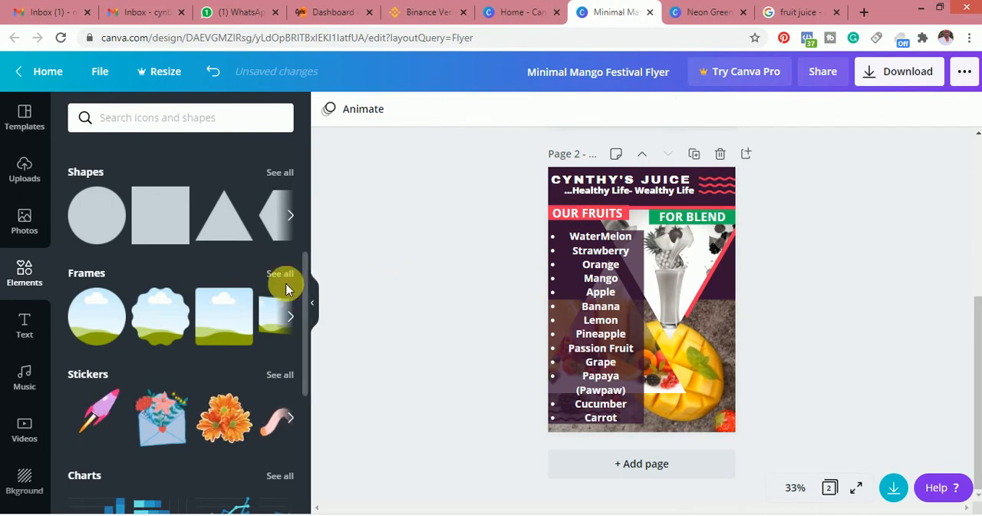
click(638, 285)
drag(637, 285, 636, 300)
drag(648, 332, 720, 323)
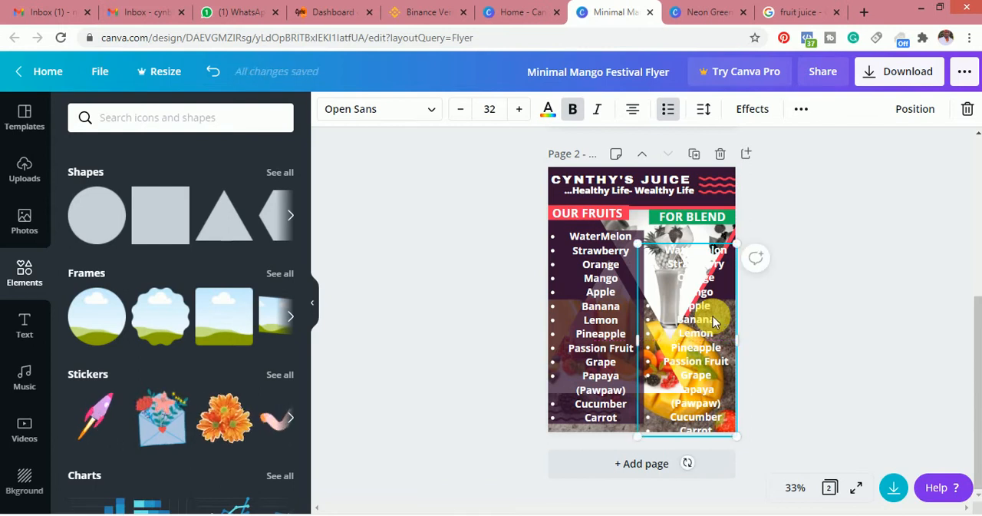
key(Delete)
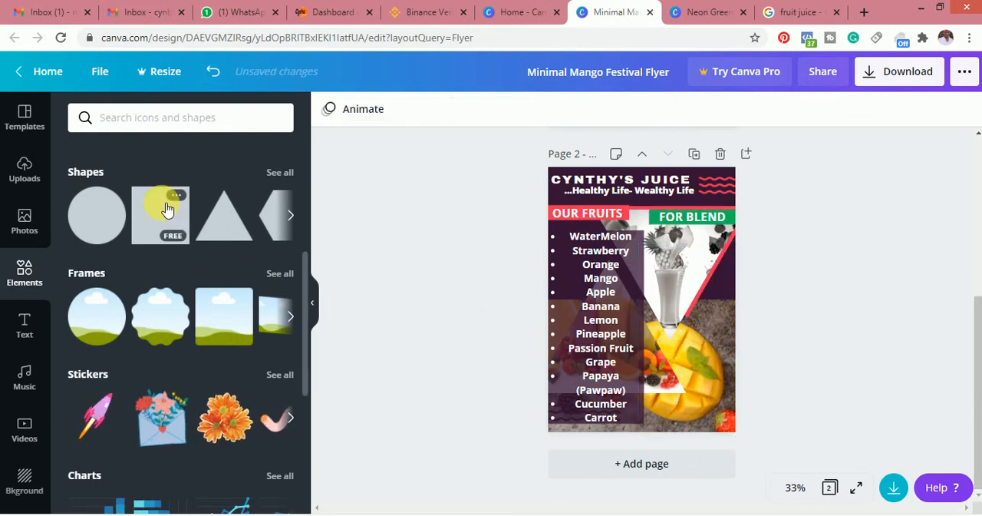
Try a green square under the FOR BLEND heading and remove it
click(166, 212)
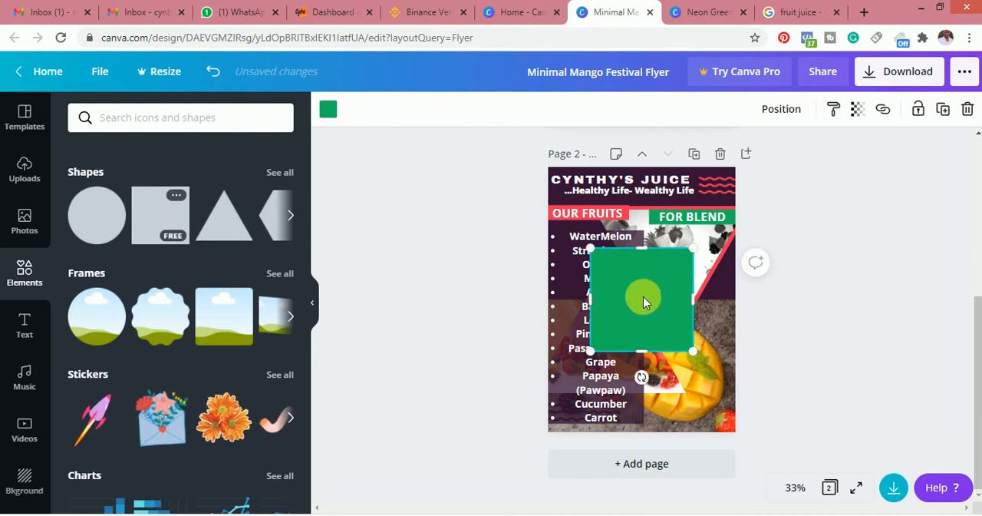
drag(643, 298, 697, 288)
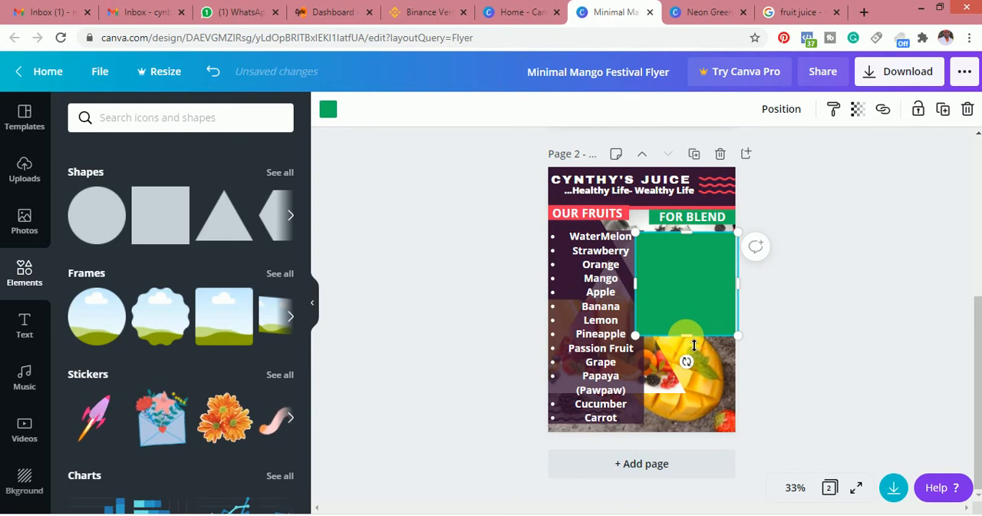
drag(687, 293, 470, 306)
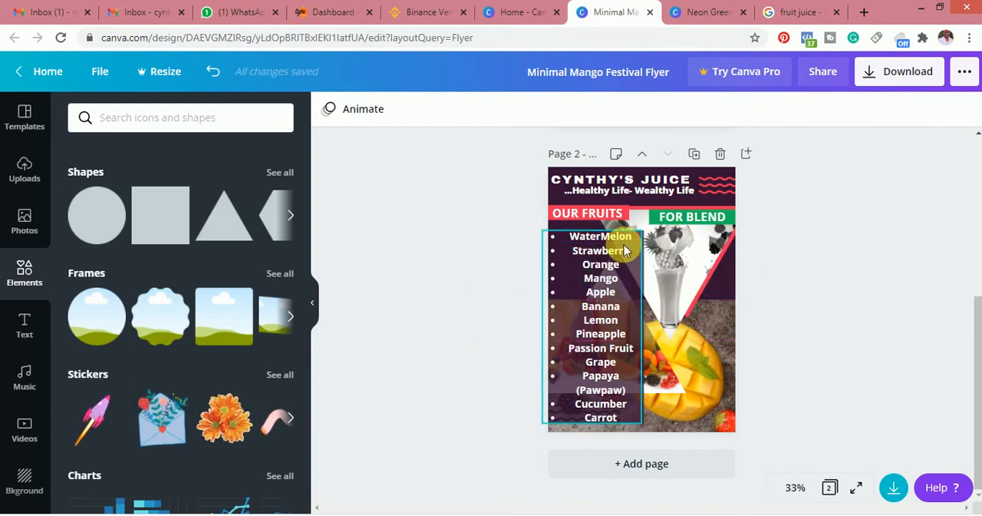
Duplicate the fruit list and position the copy just under the FOR BLEND heading
click(729, 284)
click(597, 292)
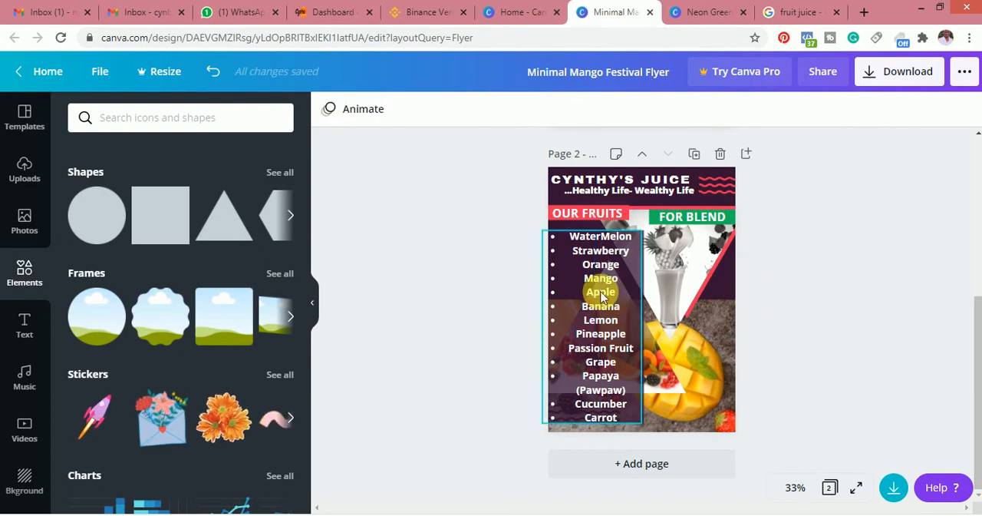
key(ctrl+d)
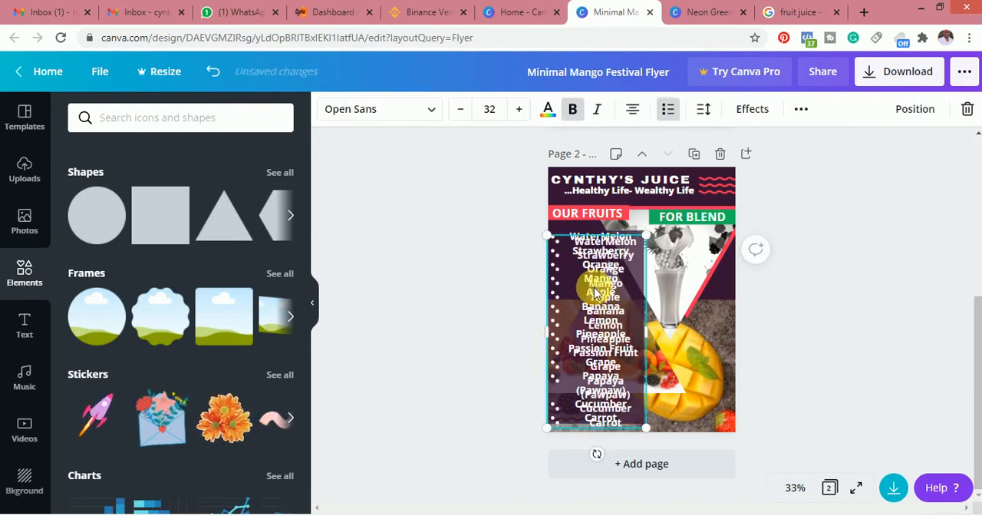
drag(628, 302, 717, 294)
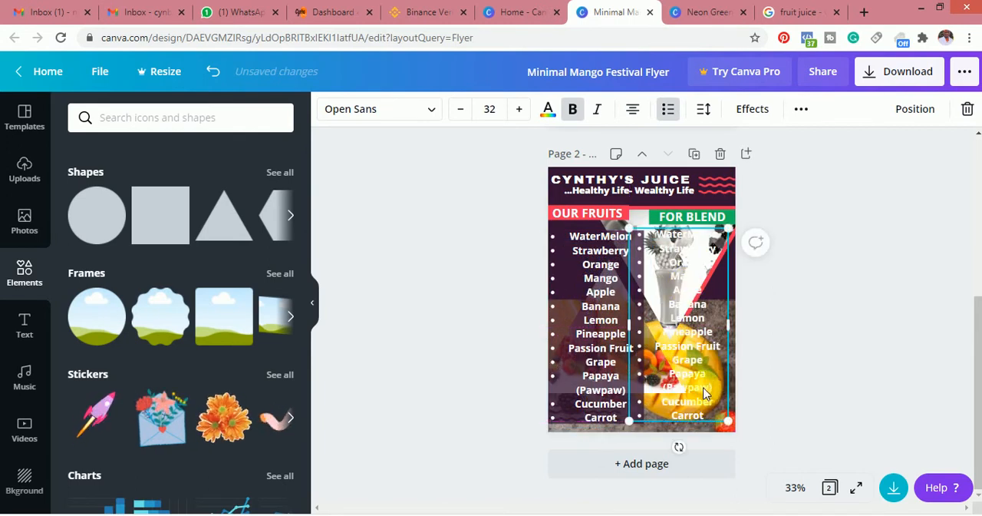
Replace the copied list's items with Garlic, Ginger, Zovo, Beet root and MintEAF, and move it to the page's lower right over the mango
drag(704, 415, 666, 249)
key(BackSpace)
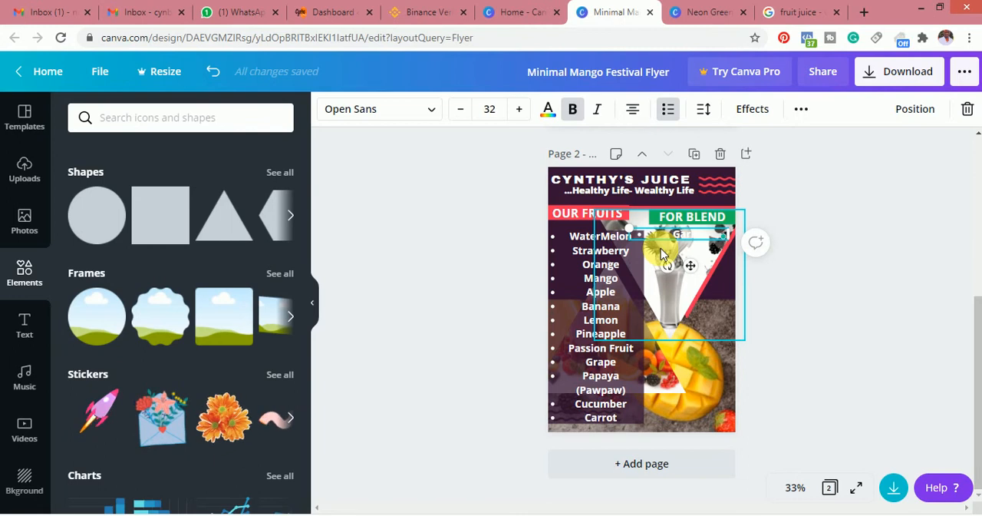
key(Return)
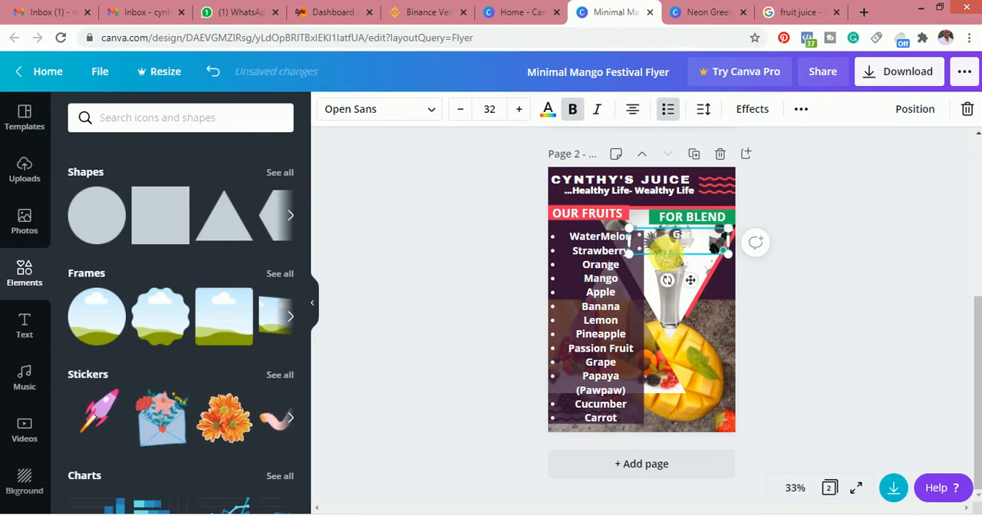
key(Return)
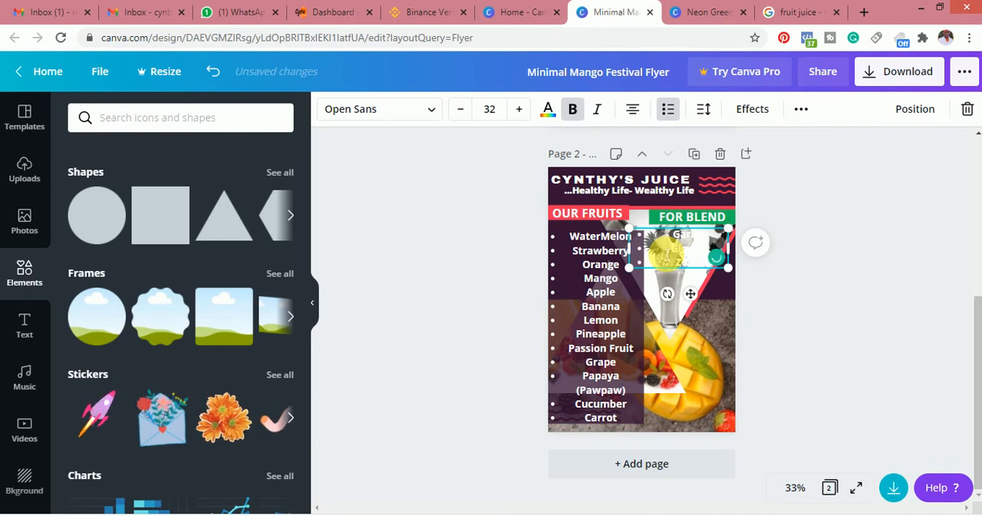
key(Return)
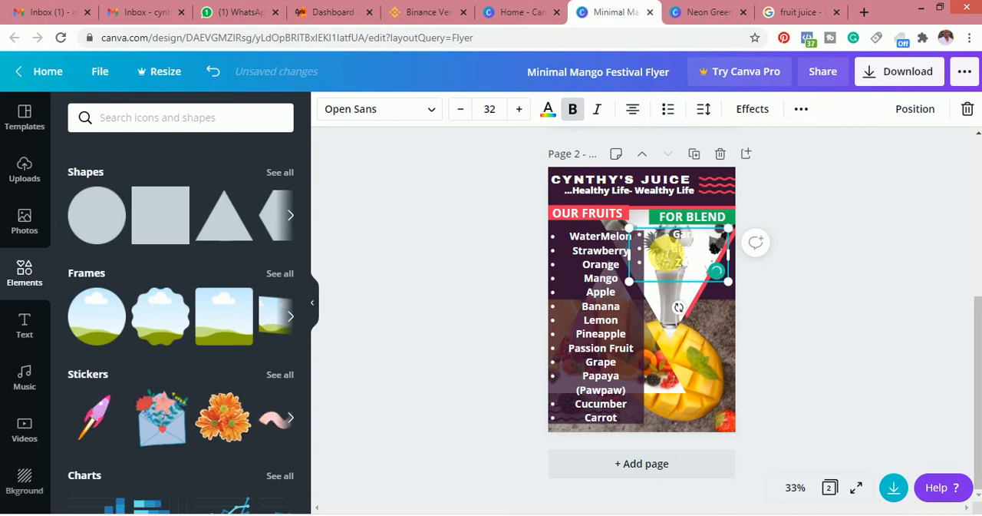
key(BackSpace)
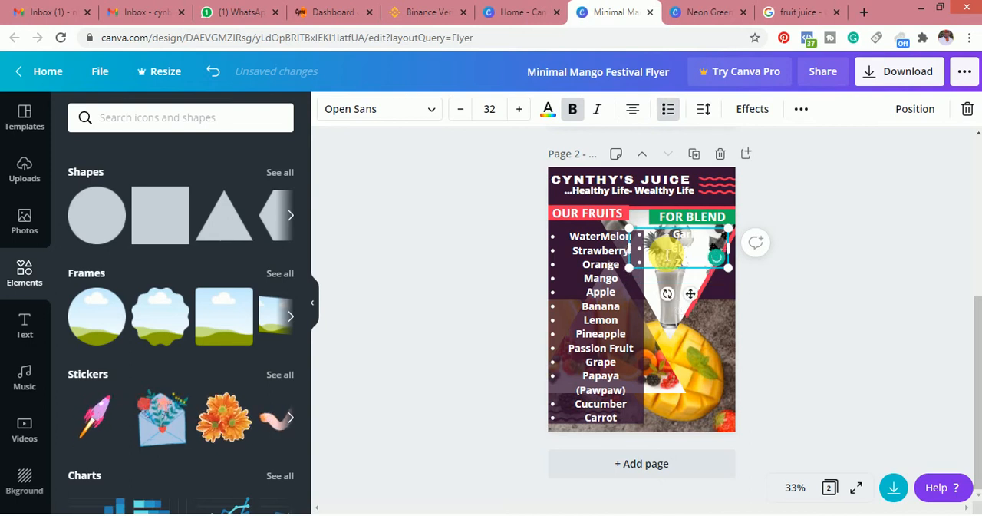
key(Return)
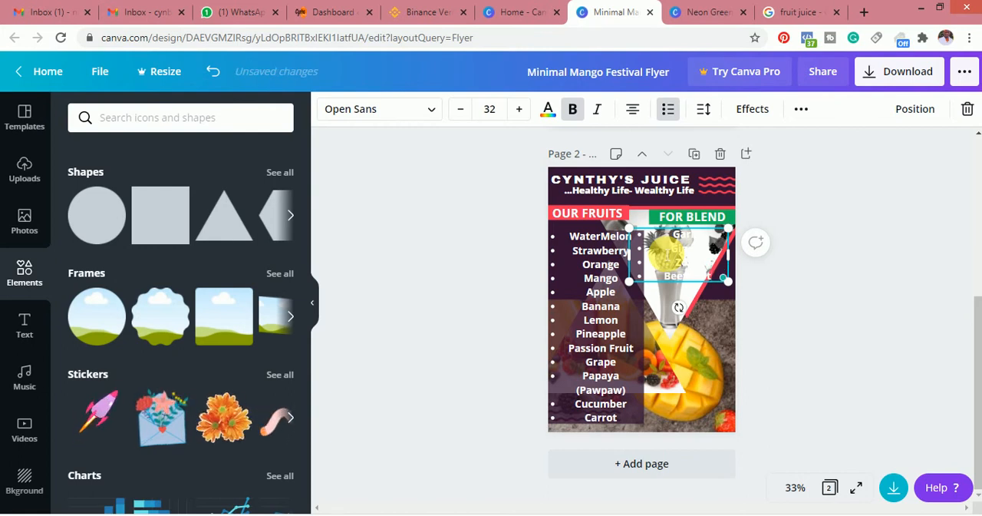
key(Return)
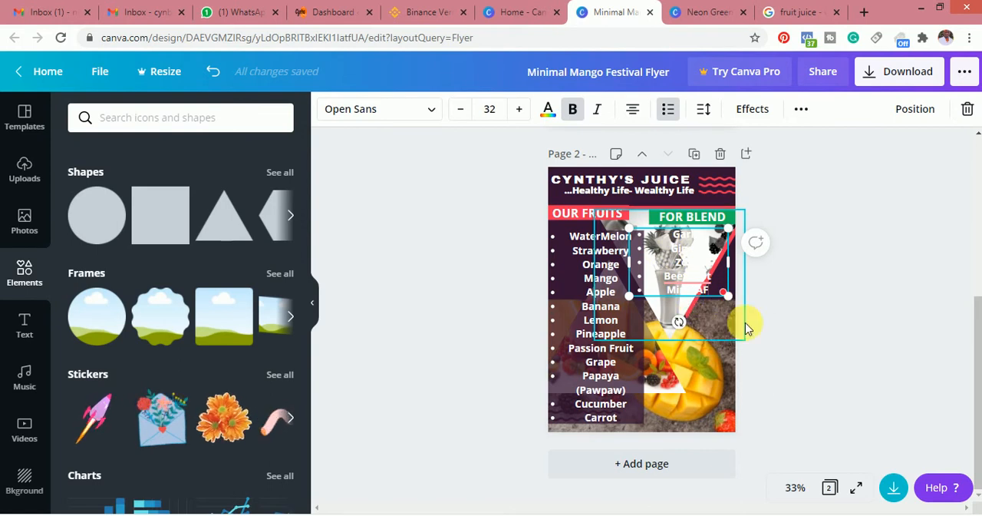
drag(711, 338, 725, 418)
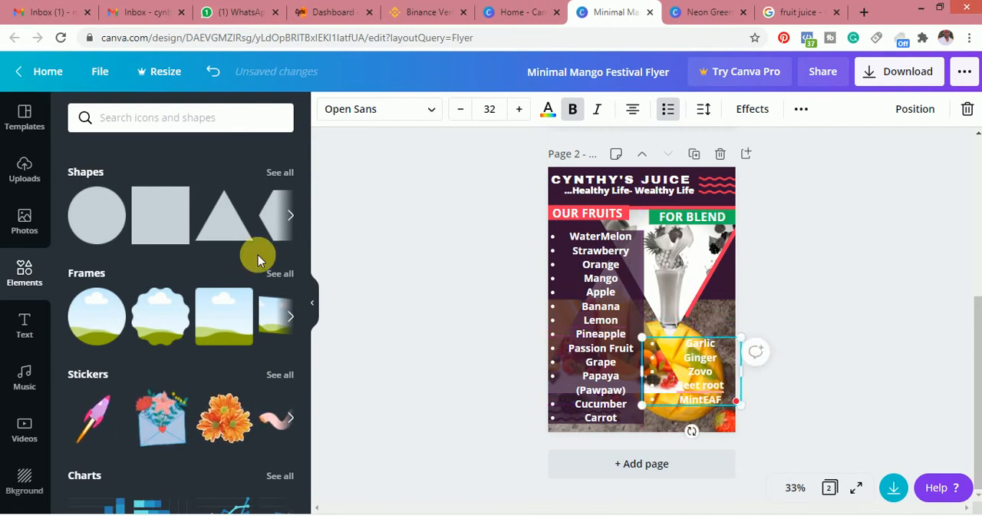
Add a green square and fit it into the column under the FOR BLEND heading, leaving a small gap below the heading
click(159, 220)
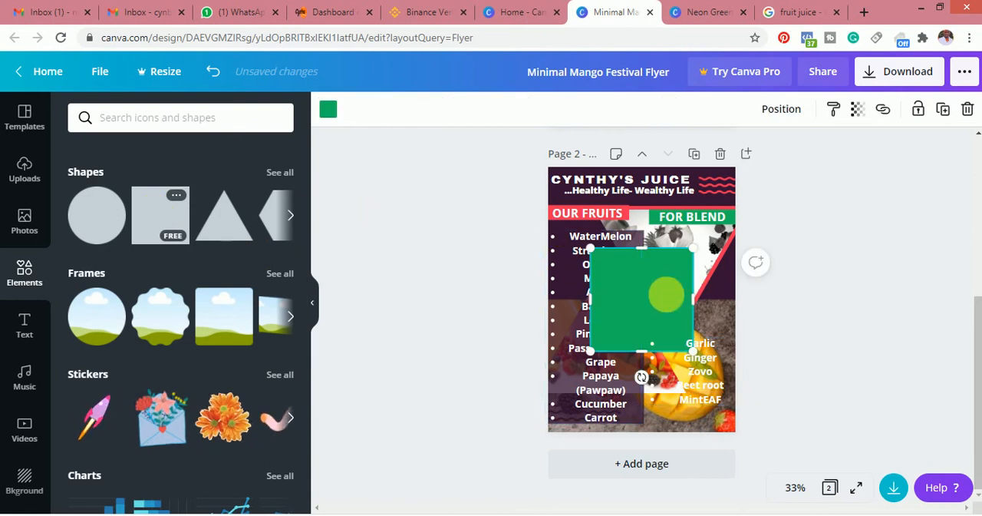
mouse_move(654, 292)
mouse_down()
mouse_move(698, 272)
mouse_move(651, 289)
mouse_up()
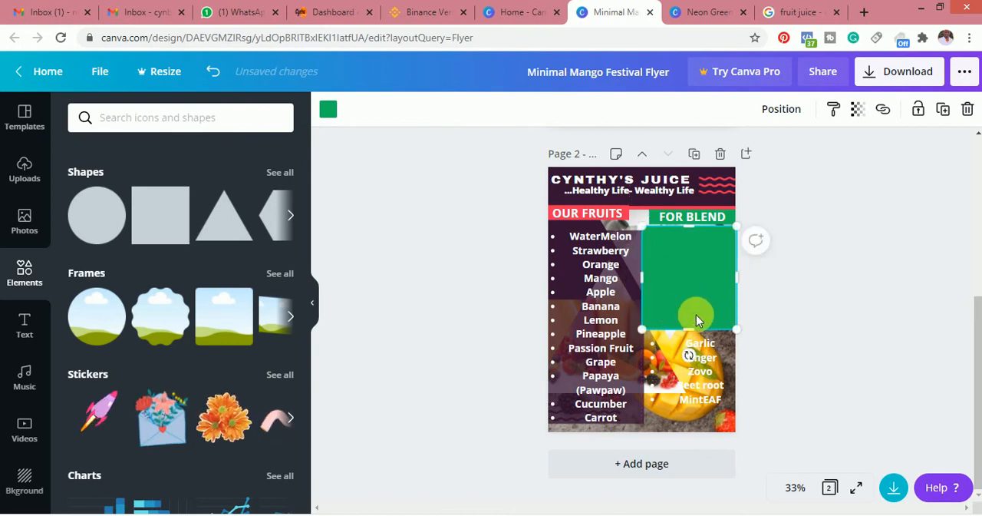
mouse_move(694, 329)
mouse_down()
mouse_move(700, 347)
mouse_move(699, 338)
mouse_up()
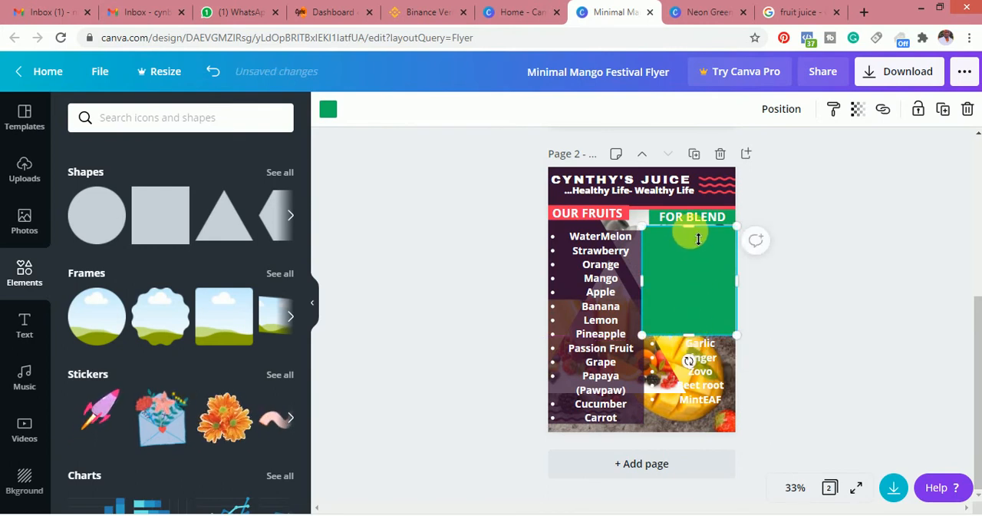
drag(693, 241, 697, 246)
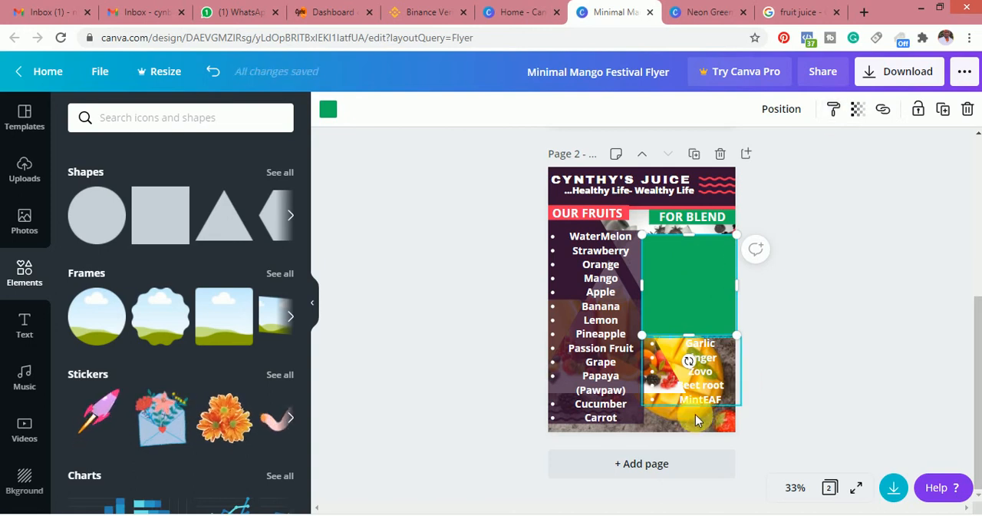
Move the blend list onto the green square and correct its misspelled items to Zobo and Mint Leaf
drag(694, 377, 682, 284)
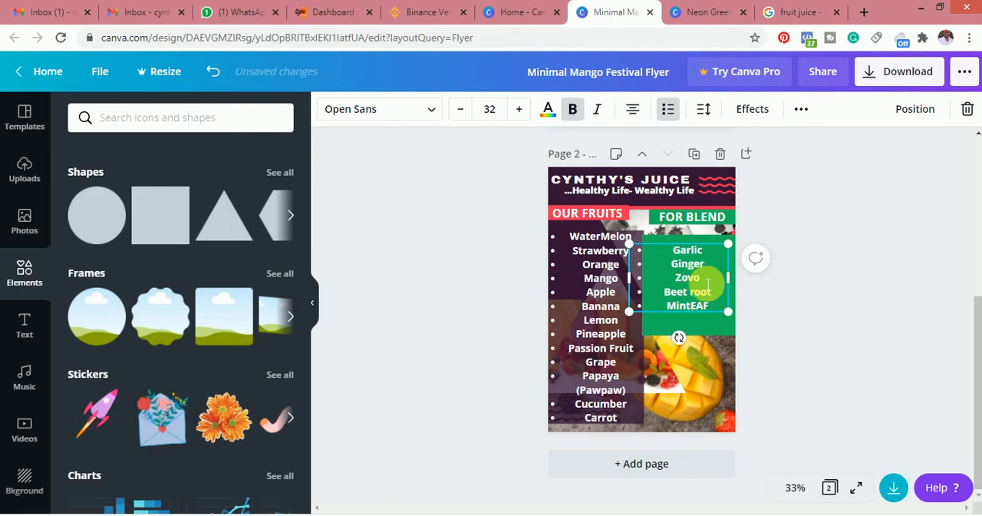
key(BackSpace)
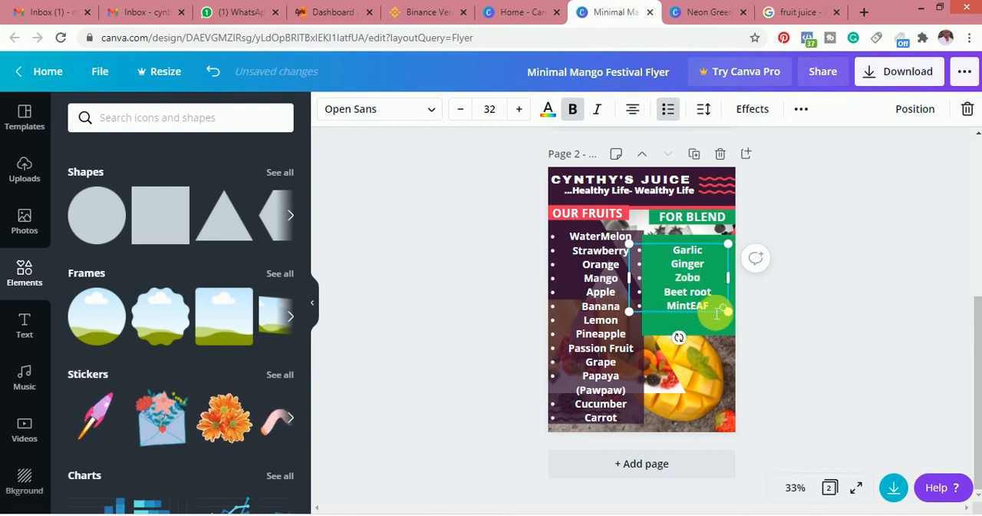
key(BackSpace)
key(BackSpace)
key(BackSpace)
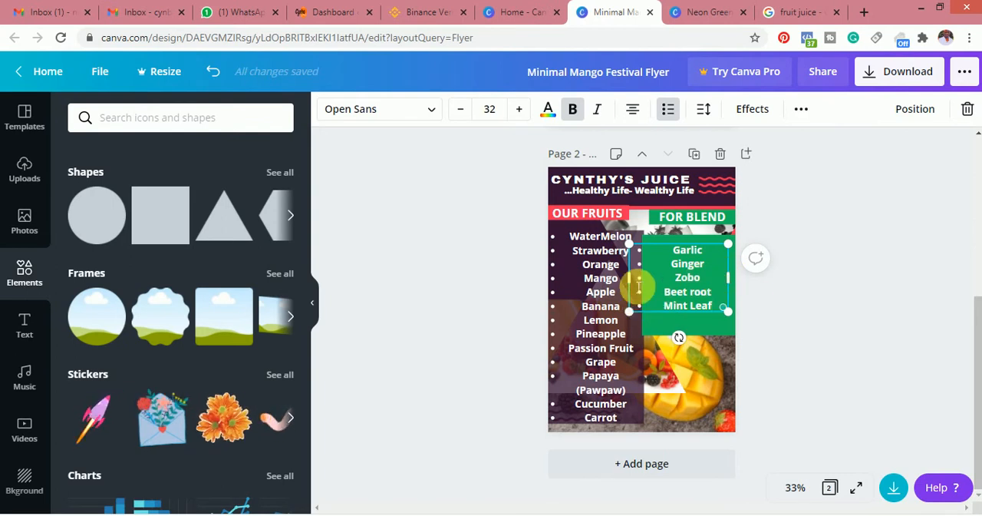
Narrow the blend list's text box to fit inside the green square and left-align its items
drag(635, 285, 668, 283)
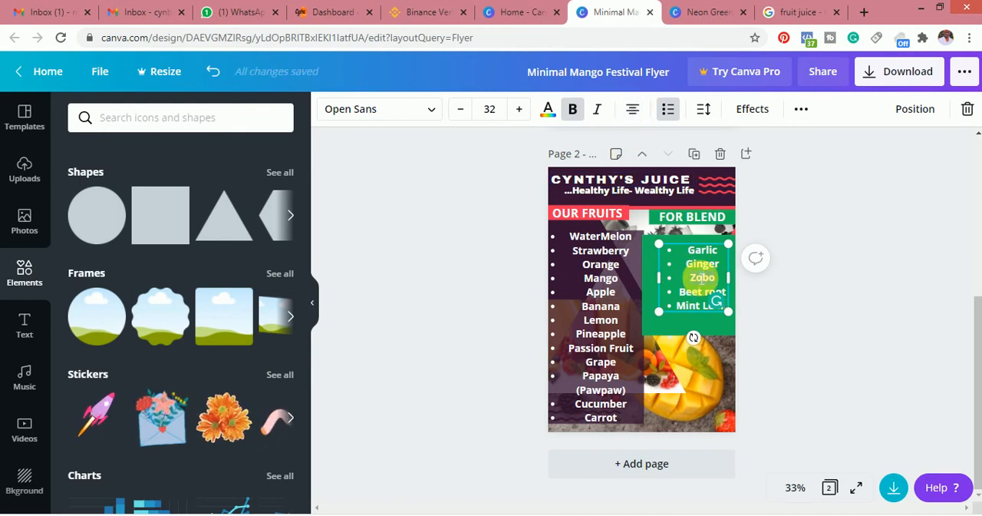
key(ctrl+a)
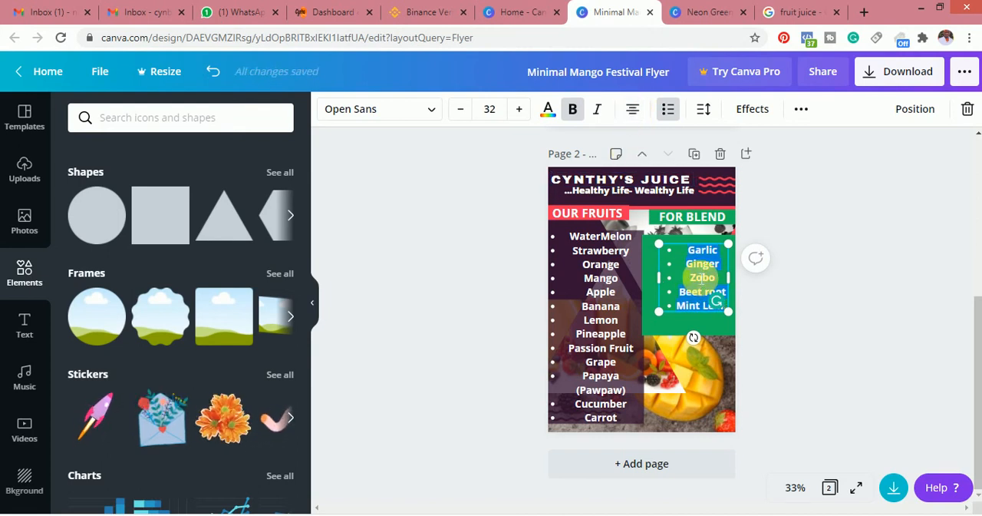
click(633, 109)
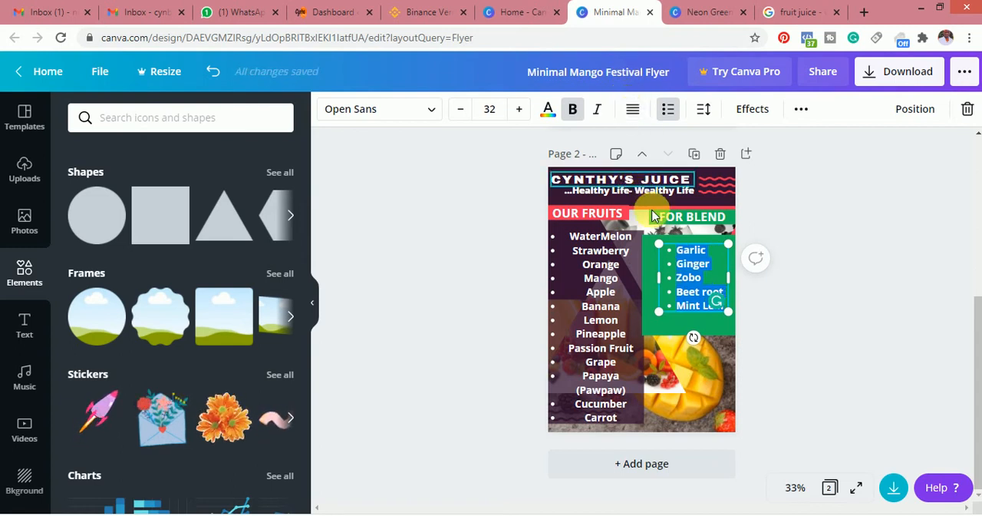
Left-align all items of the bulleted list under OUR FRUITS
click(587, 283)
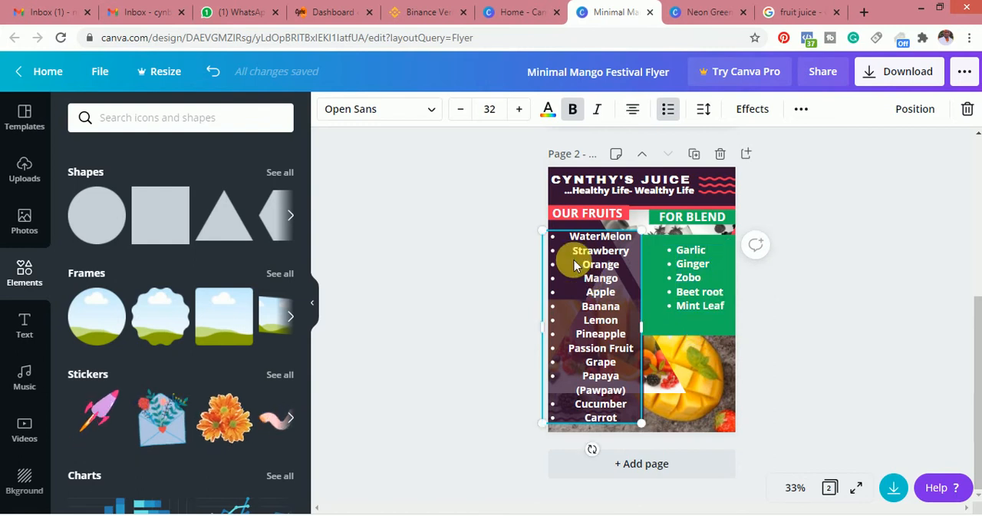
double_click(568, 243)
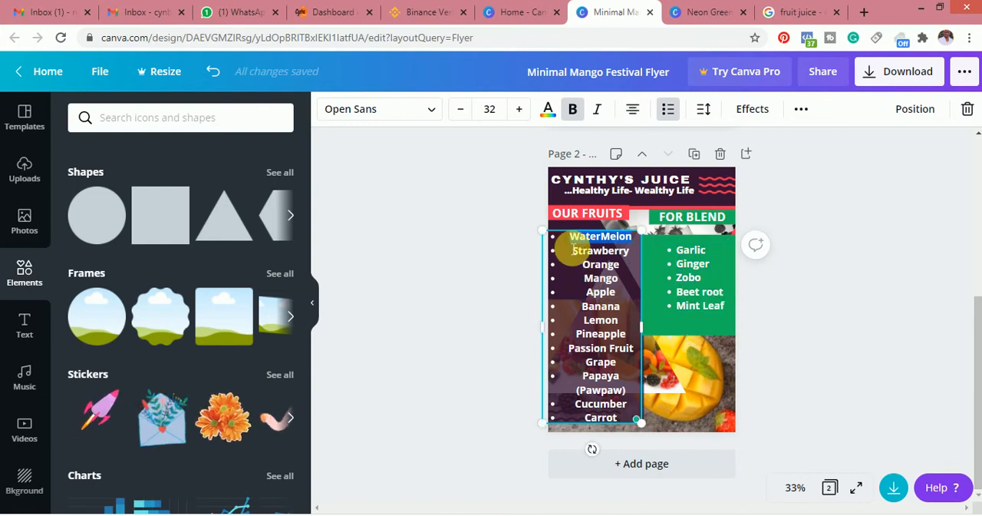
key(ctrl+a)
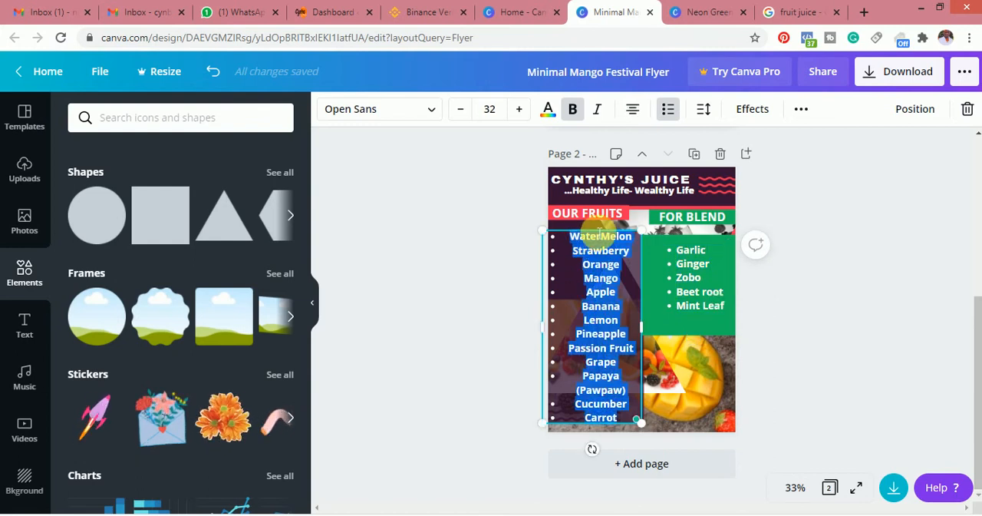
click(632, 110)
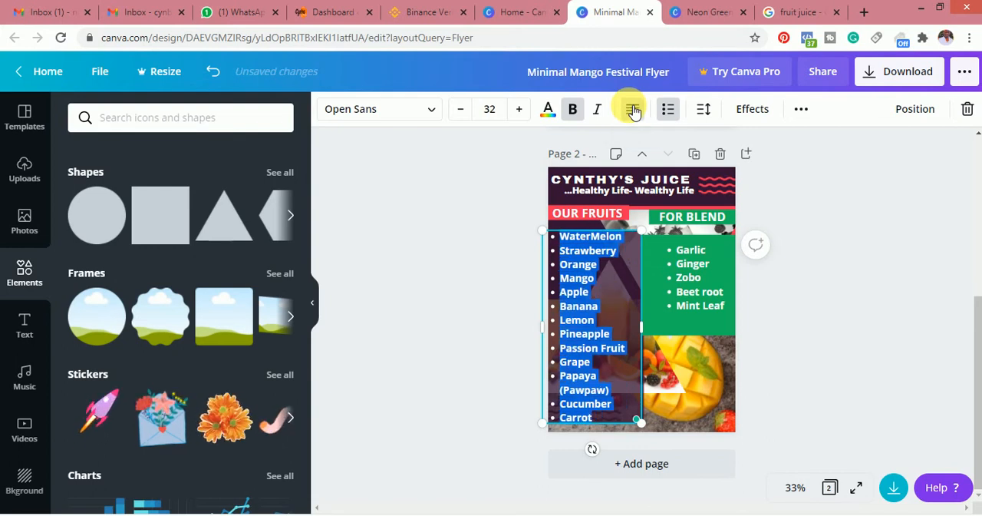
click(797, 321)
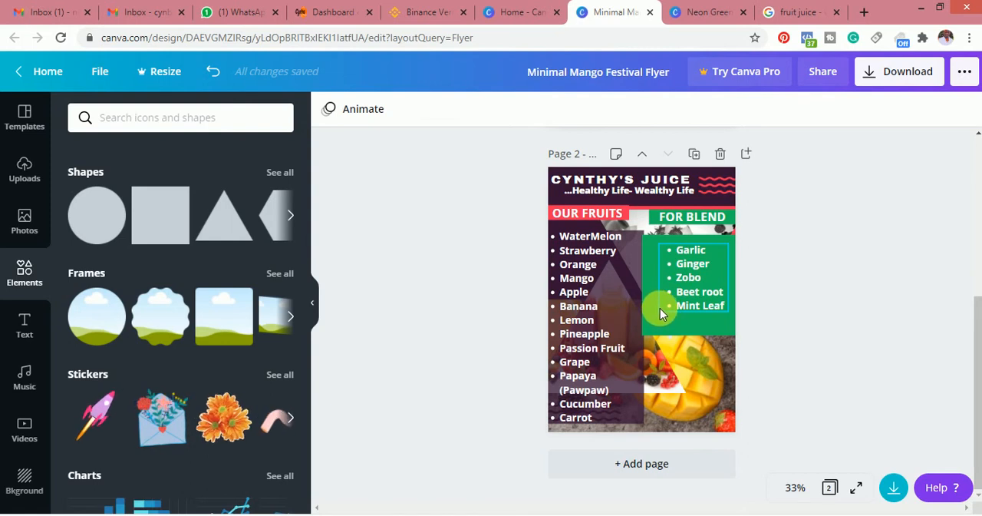
Enlarge the blend list to font size 34.6 and reposition it within the green square
drag(659, 308, 665, 332)
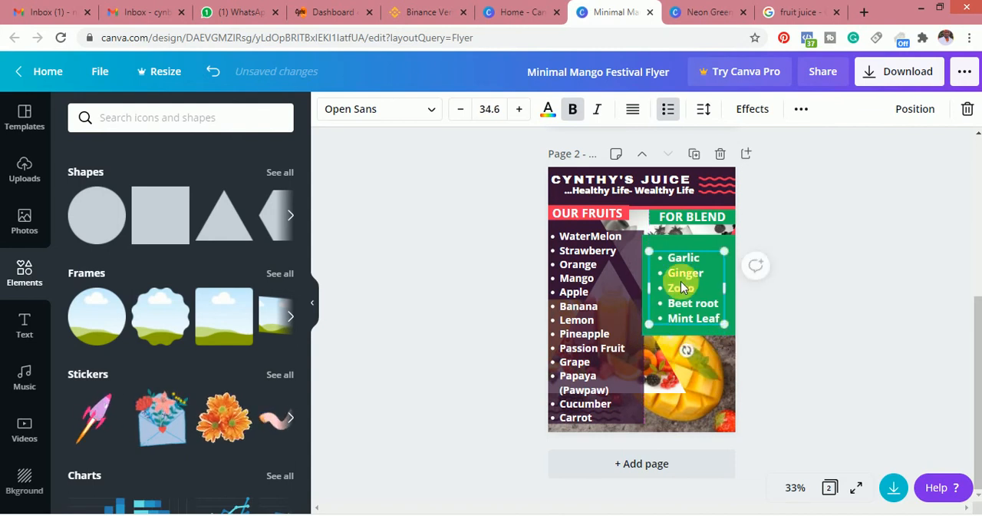
drag(679, 289, 680, 280)
Set the transparency of the green square behind the blend list to 48
click(698, 330)
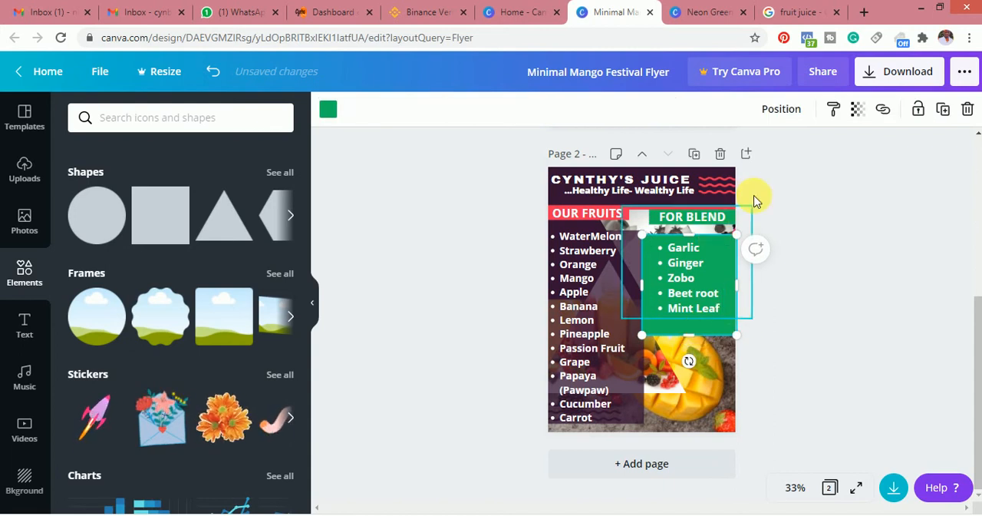
click(857, 112)
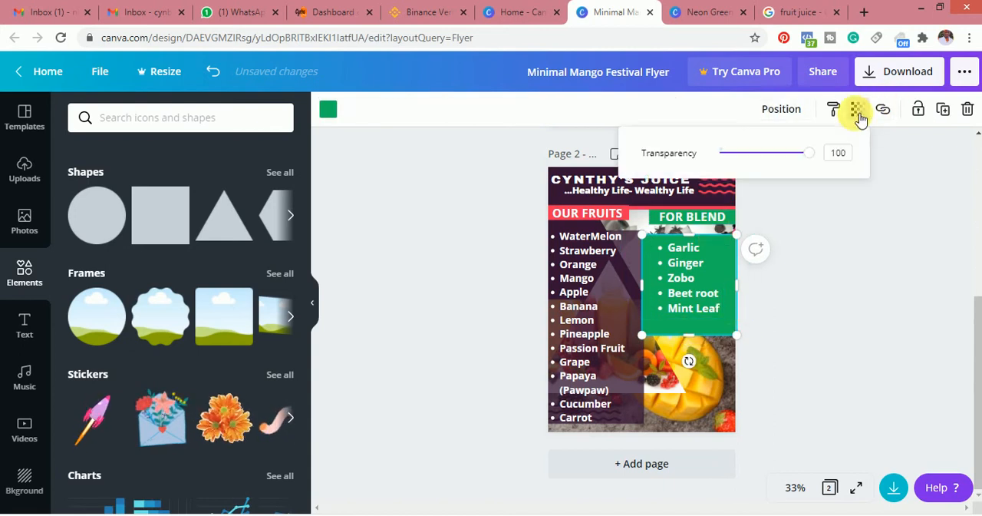
drag(810, 152, 785, 158)
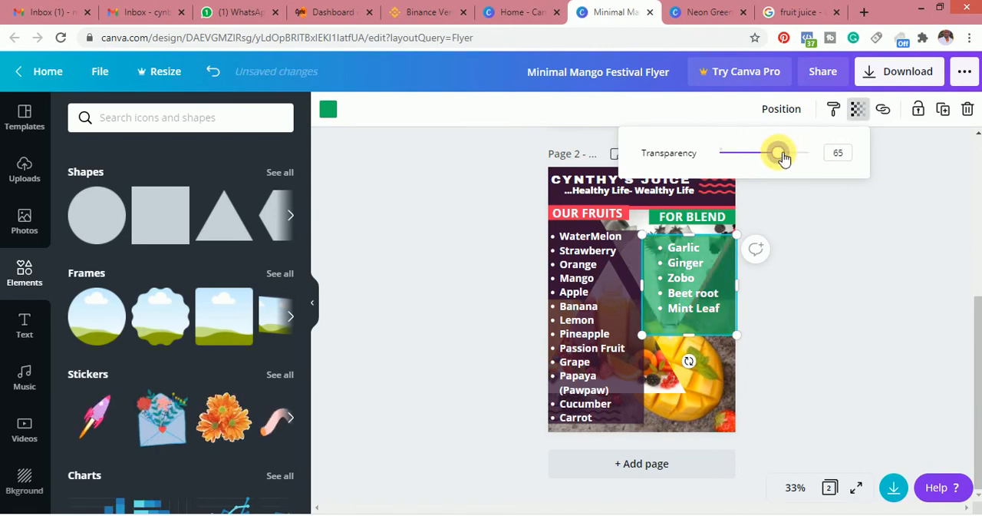
mouse_move(787, 158)
mouse_down()
mouse_move(756, 160)
mouse_move(769, 160)
mouse_up()
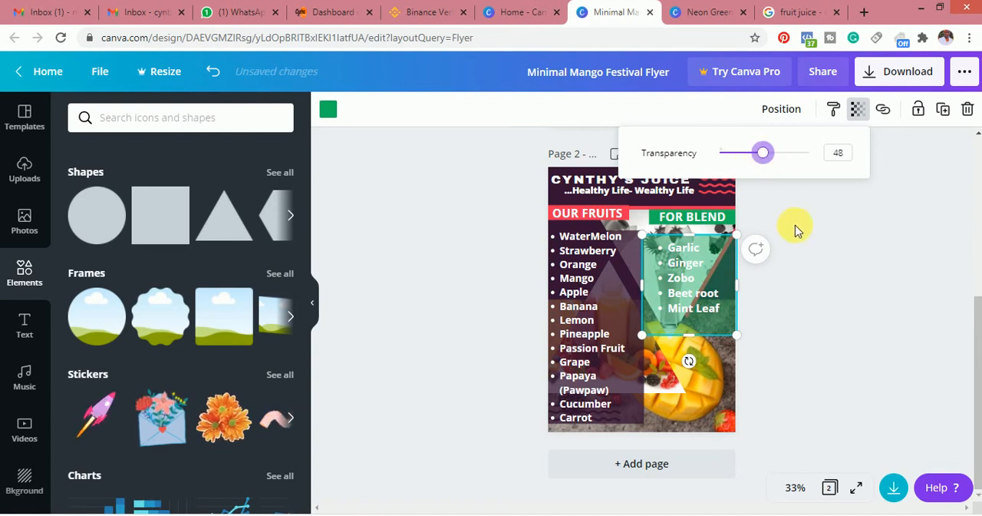
click(804, 263)
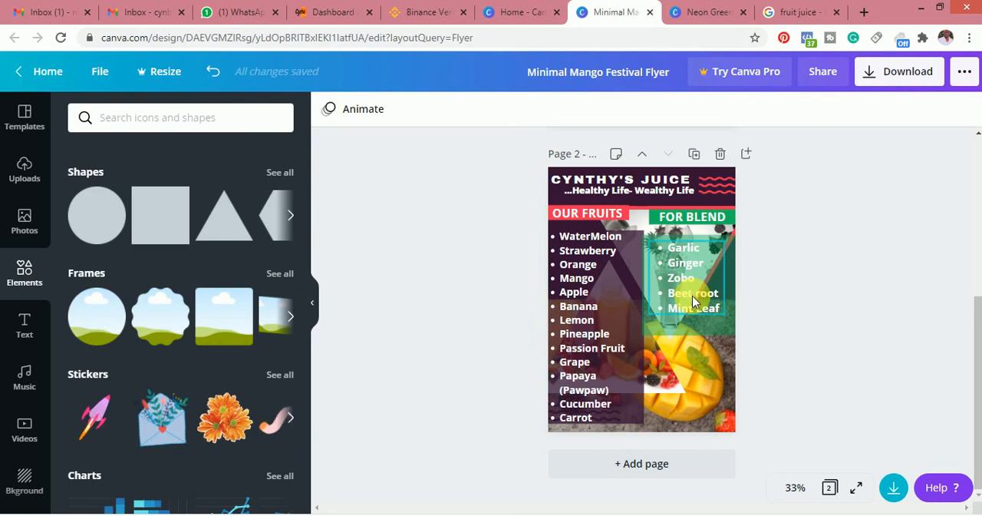
Try the green square, the blend list and the FOR BLEND heading lower on the page, and undo the moves
click(695, 326)
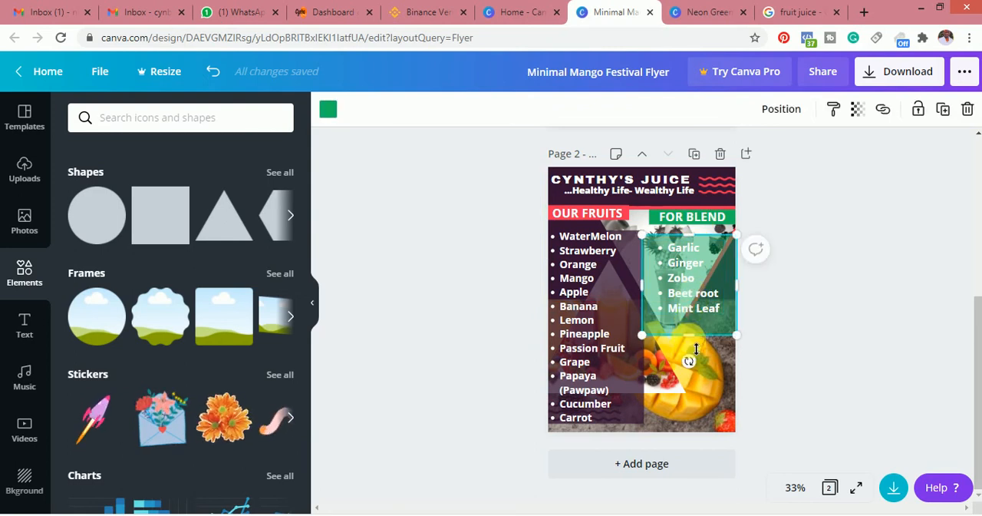
mouse_move(696, 349)
mouse_down()
mouse_move(696, 371)
mouse_move(695, 358)
mouse_up()
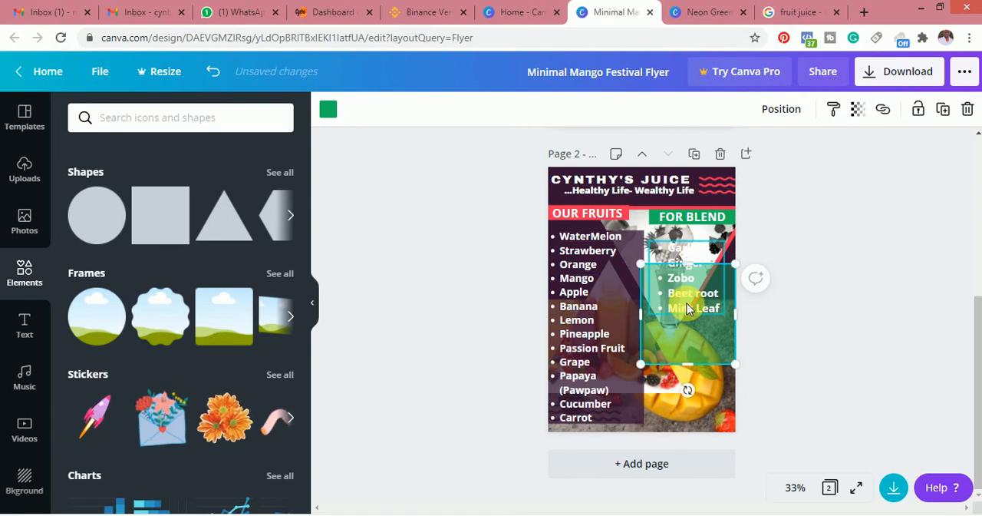
drag(695, 311, 695, 346)
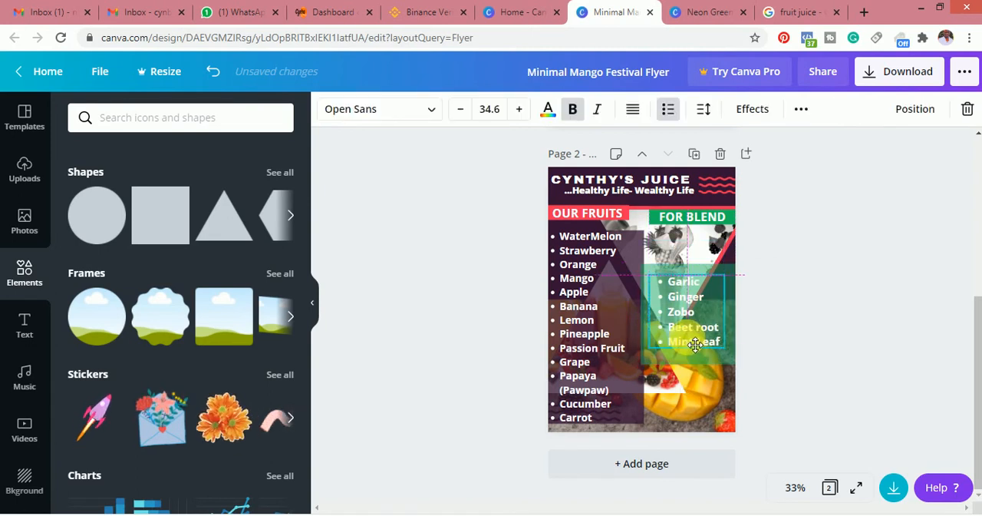
click(697, 224)
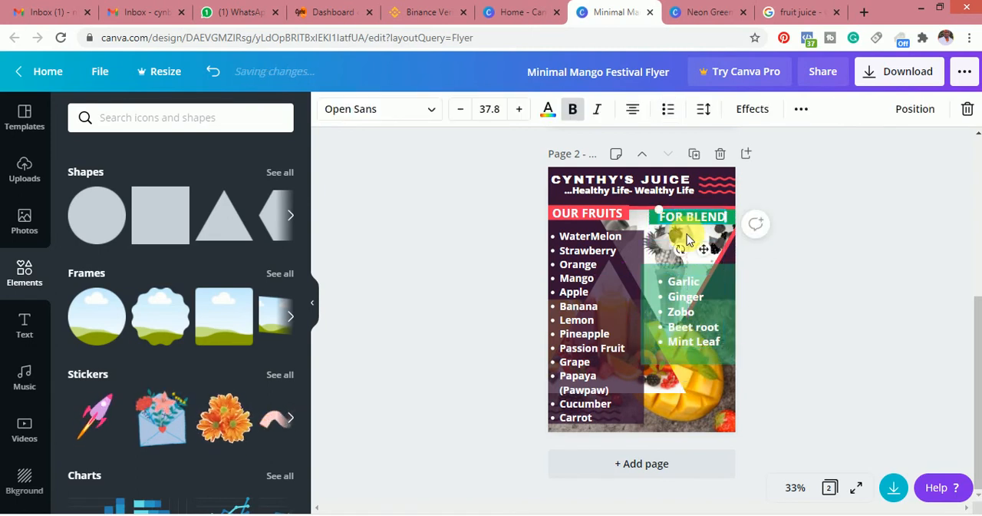
drag(697, 224, 693, 264)
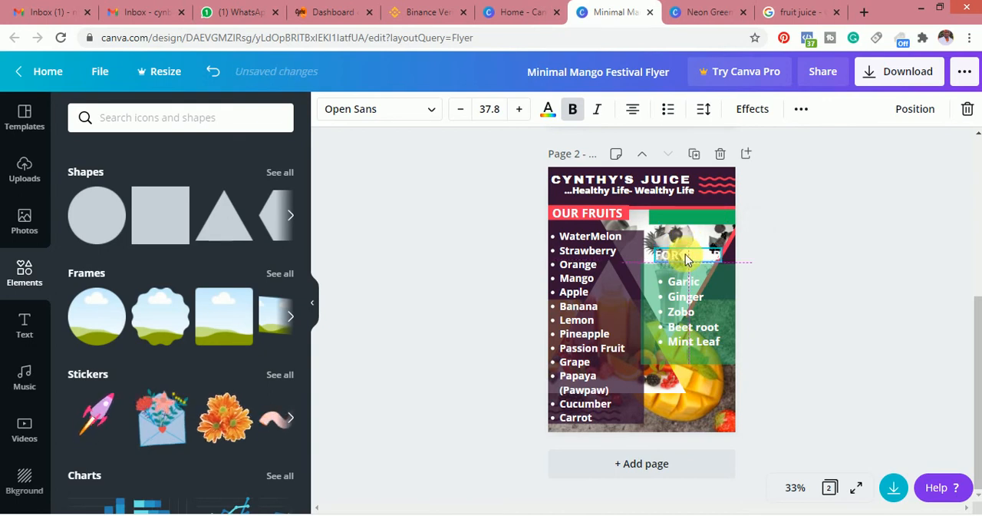
drag(688, 217, 692, 259)
click(780, 239)
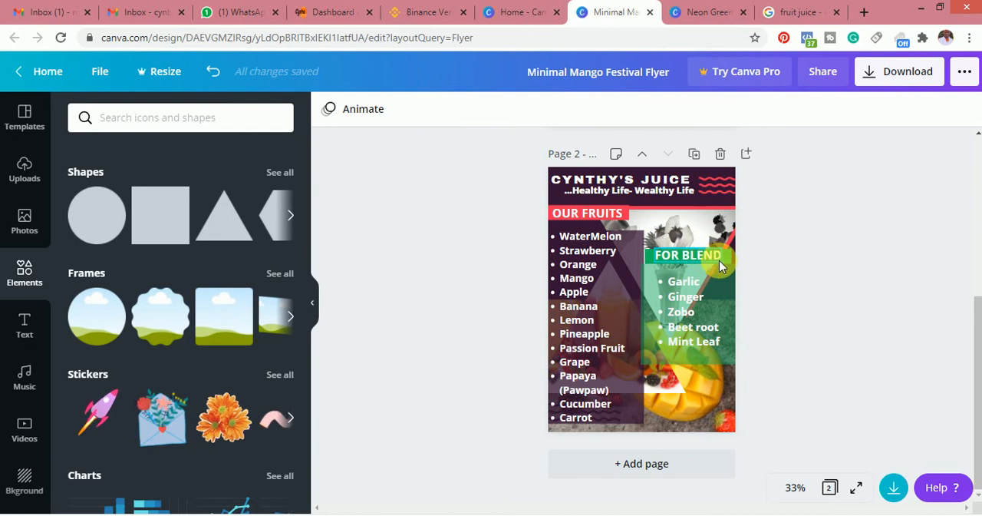
key(ctrl+z)
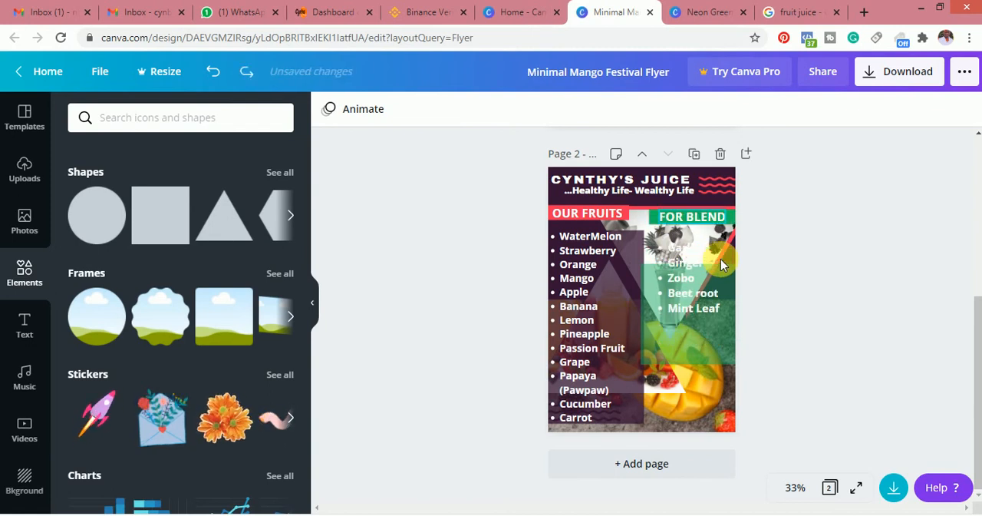
key(ctrl+z)
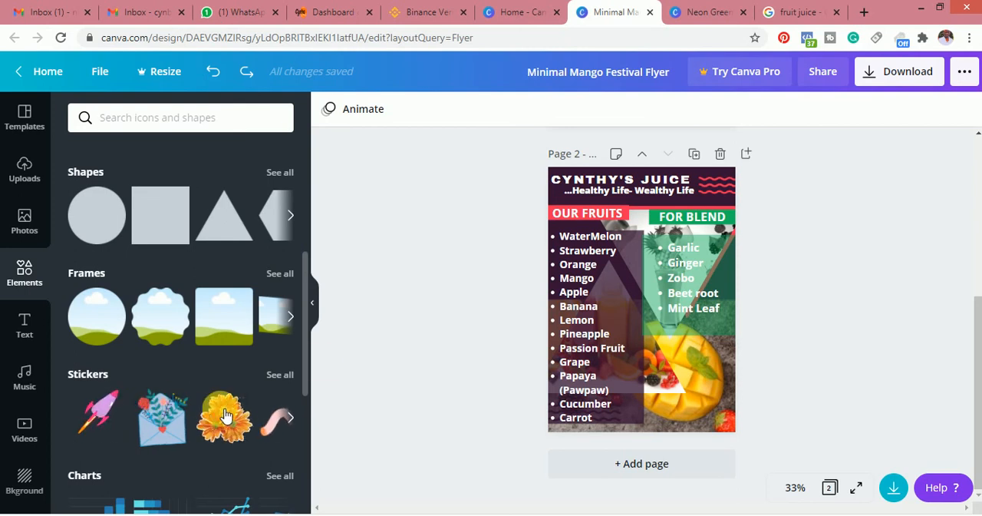
Try the rocket sticker on page 2 and undo its insertion
scroll(305, 360, down, 5)
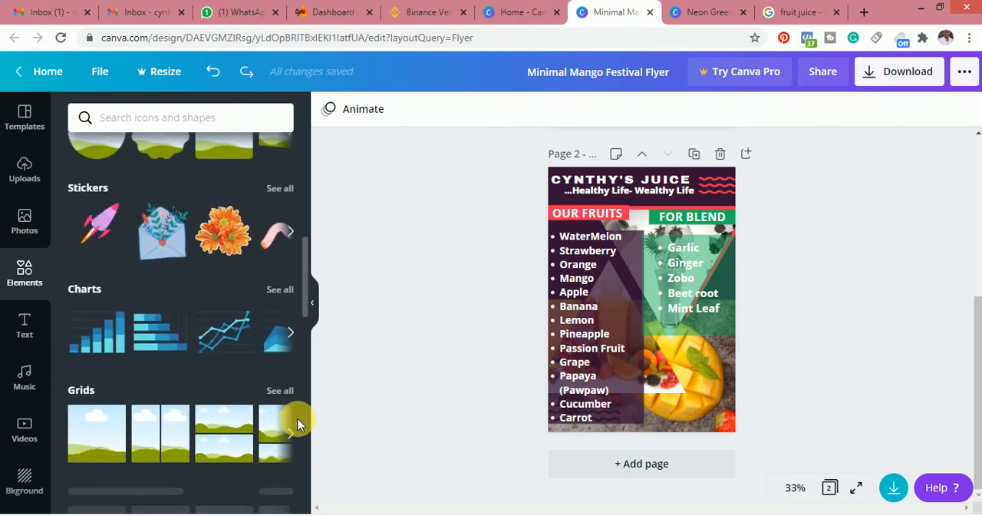
scroll(296, 395, up, 4)
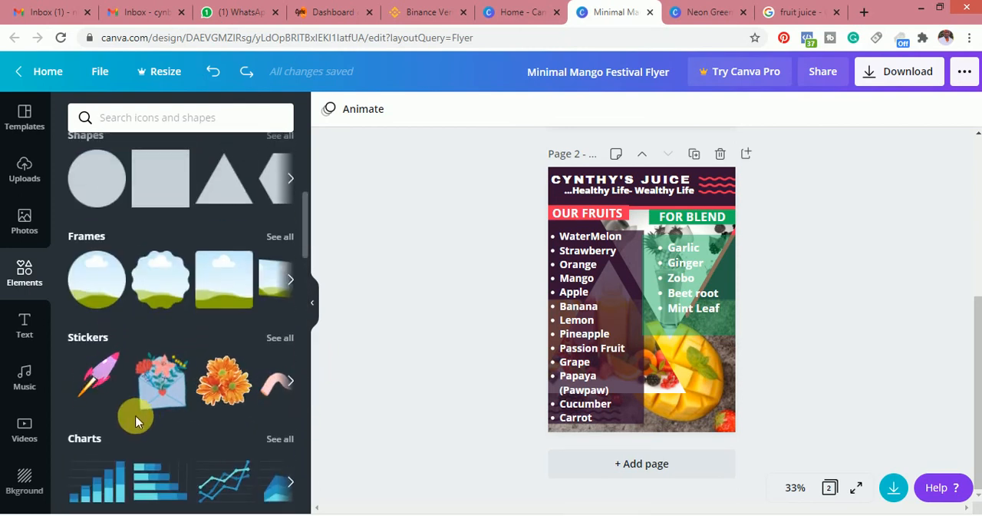
click(106, 366)
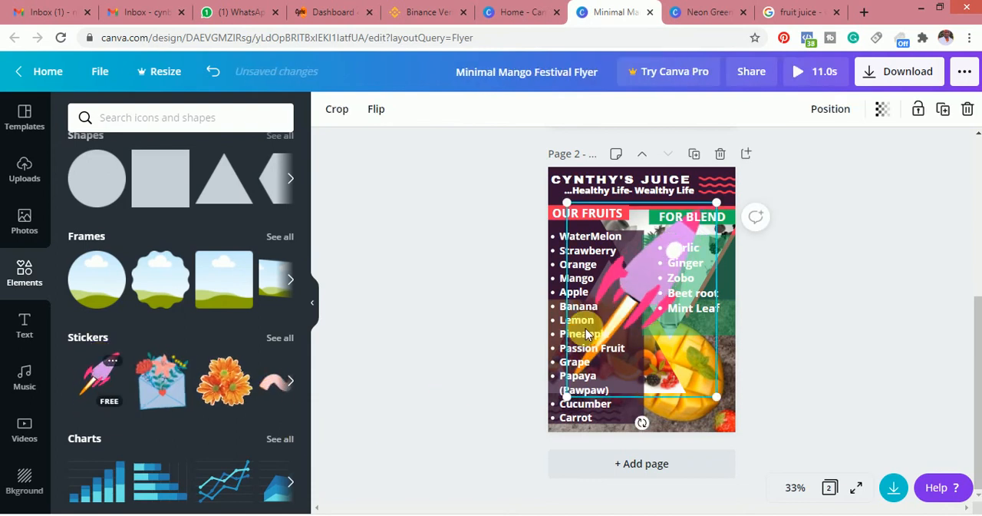
drag(643, 301, 645, 371)
key(ctrl+z)
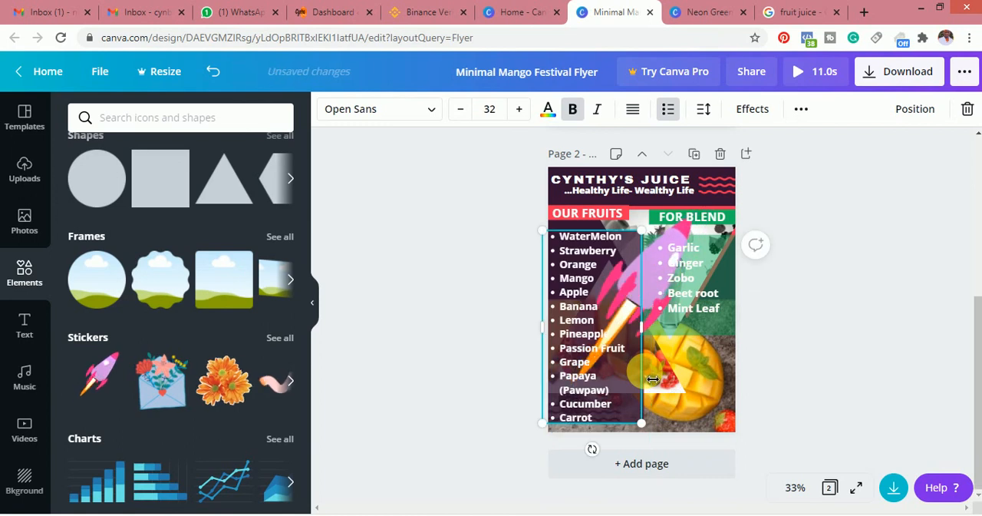
key(ctrl+z)
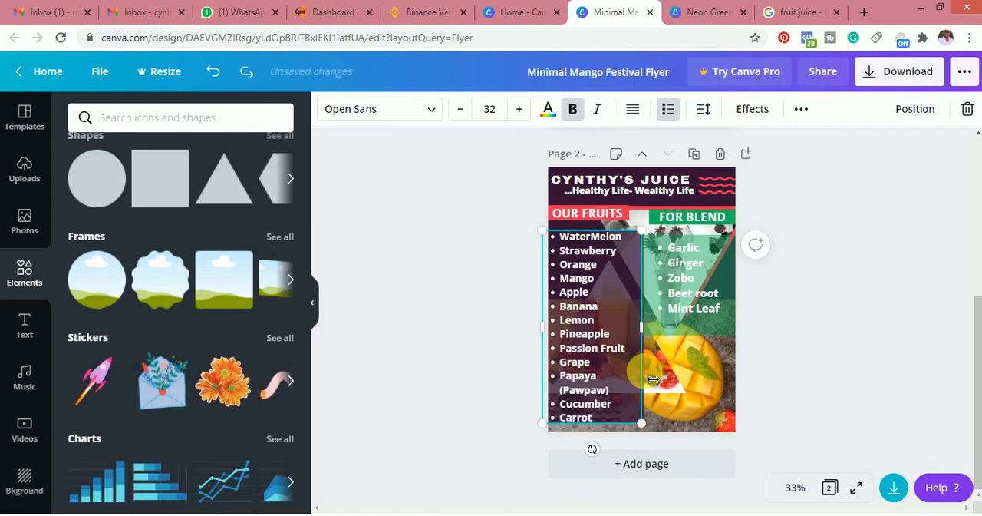
click(908, 369)
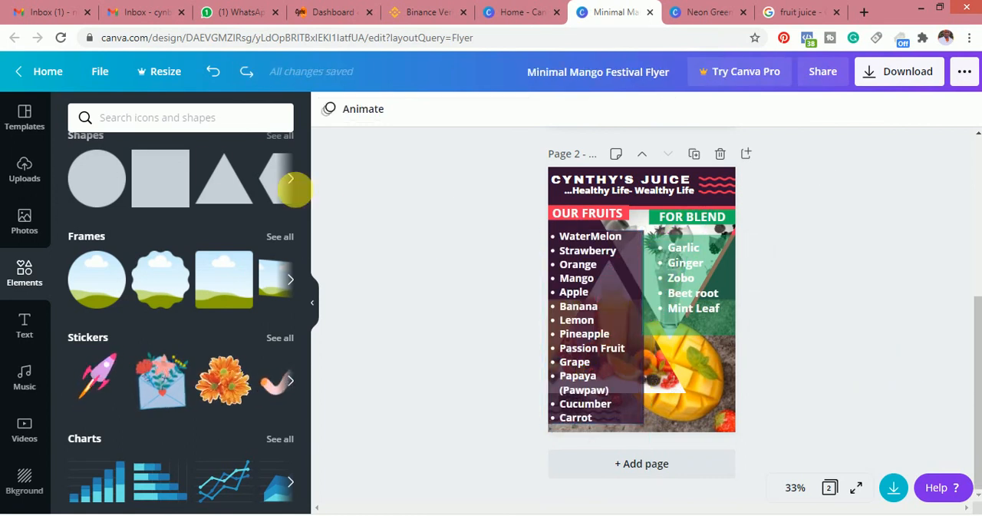
Try the uploaded photo of three juice bottles on page 2, below the green square and stretched to the page's lower edge
click(35, 174)
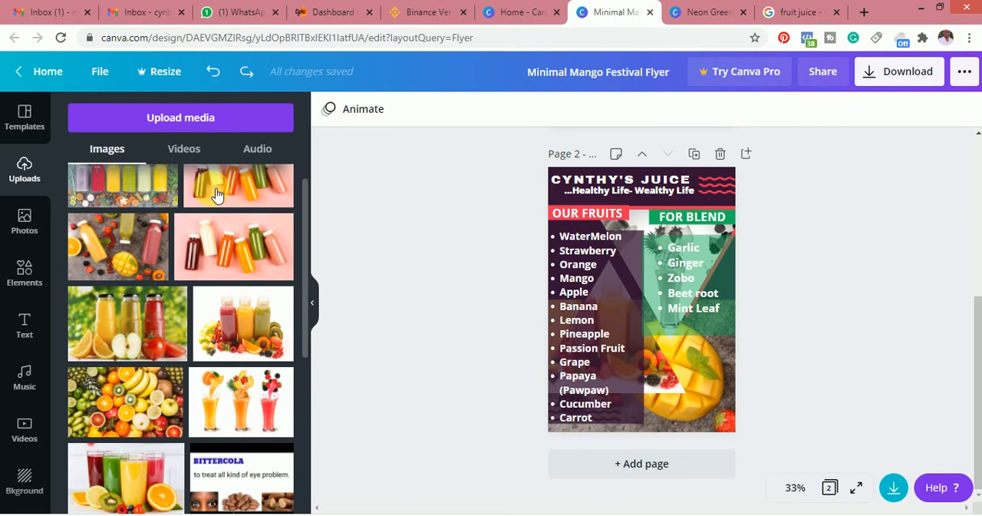
click(261, 335)
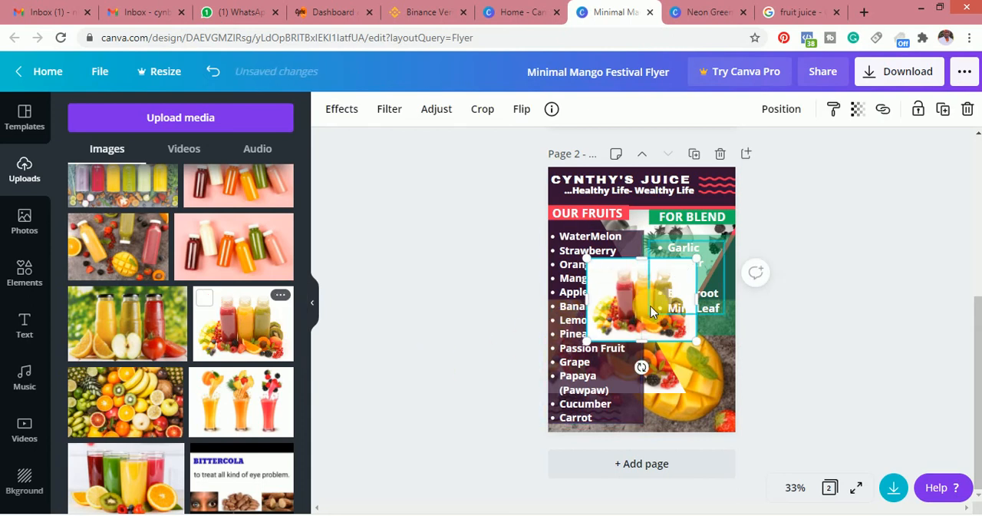
drag(635, 320, 682, 403)
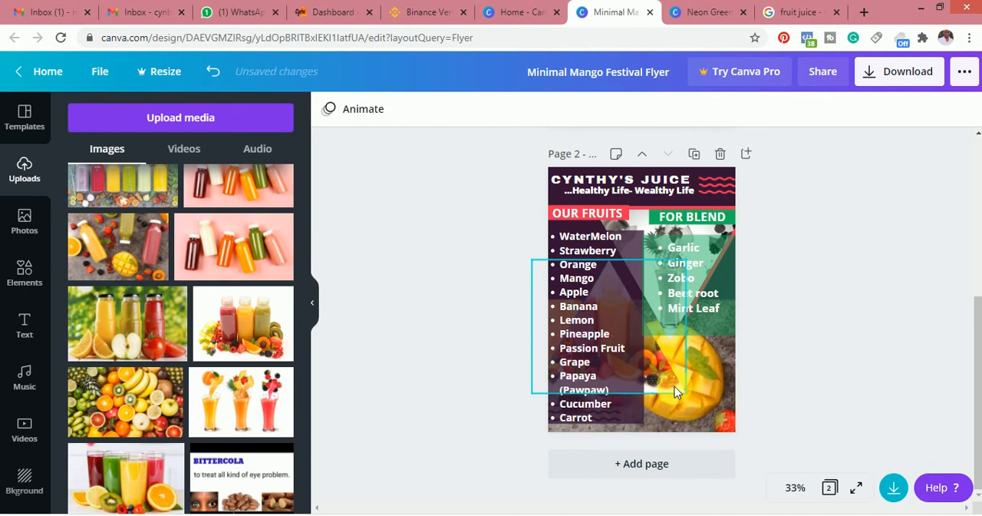
key(ctrl+z)
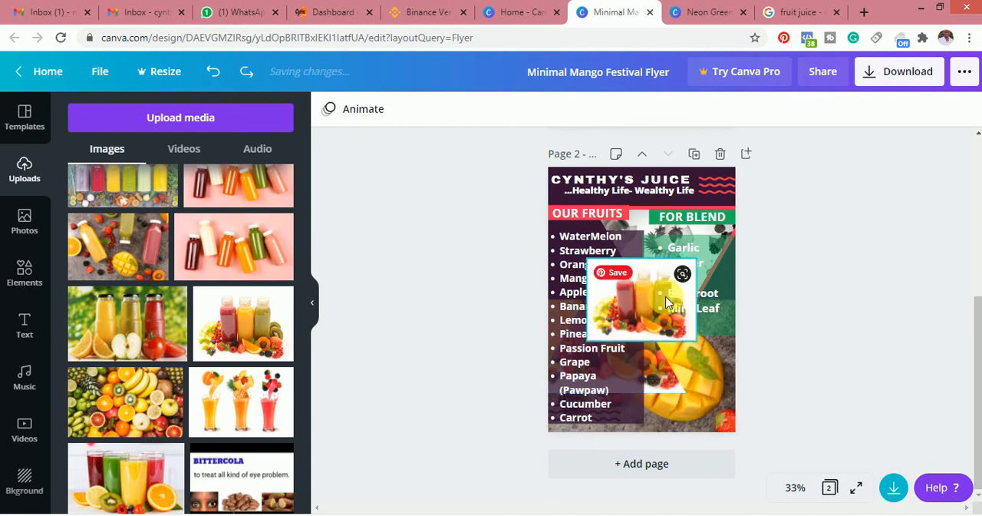
drag(634, 306, 701, 395)
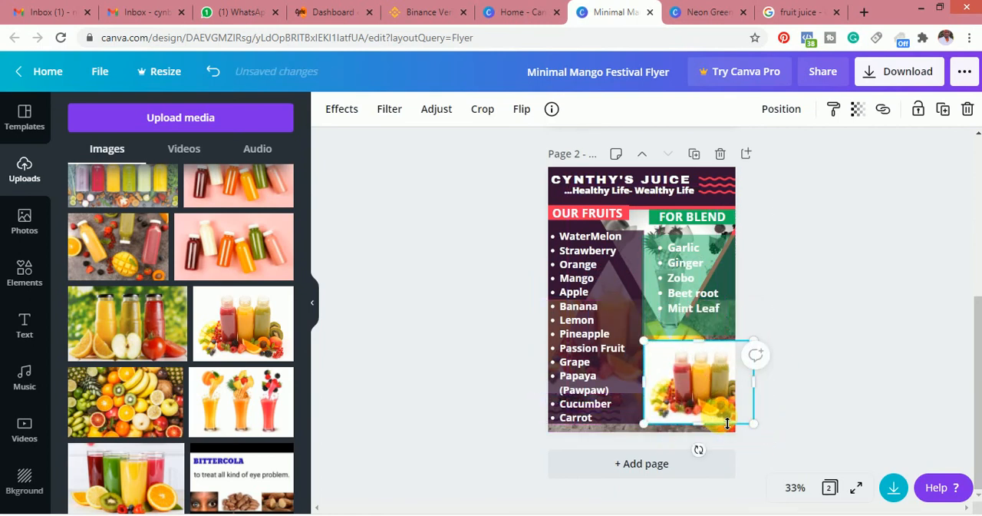
drag(709, 428, 709, 436)
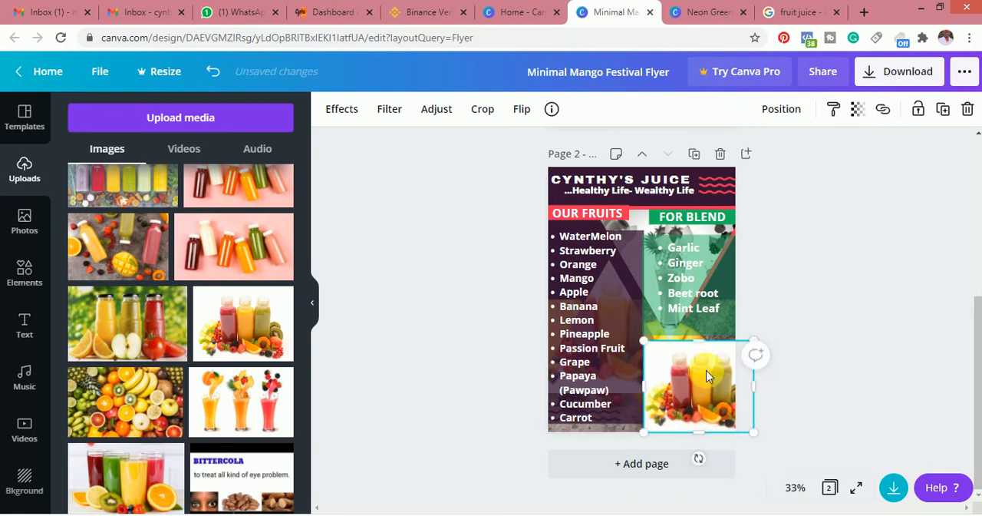
Try a transparency of 81 on the juice bottle photo, and undo all changes back through its insertion
click(857, 109)
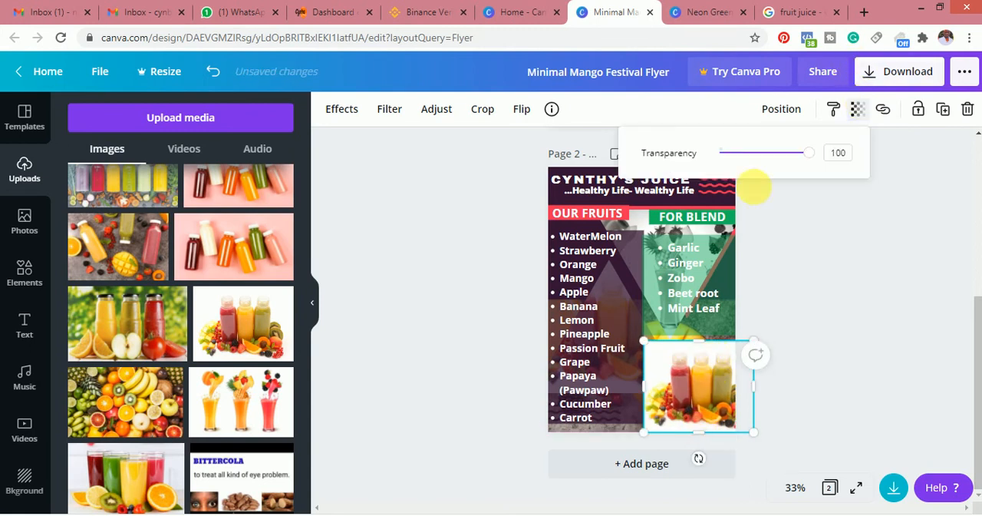
mouse_move(811, 158)
mouse_down()
mouse_move(765, 162)
mouse_move(815, 167)
mouse_move(798, 169)
mouse_up()
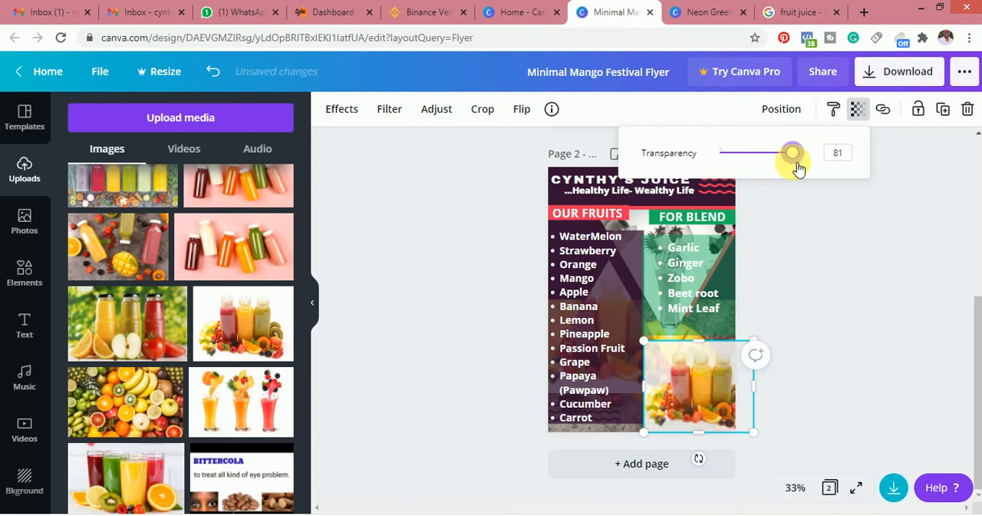
click(844, 338)
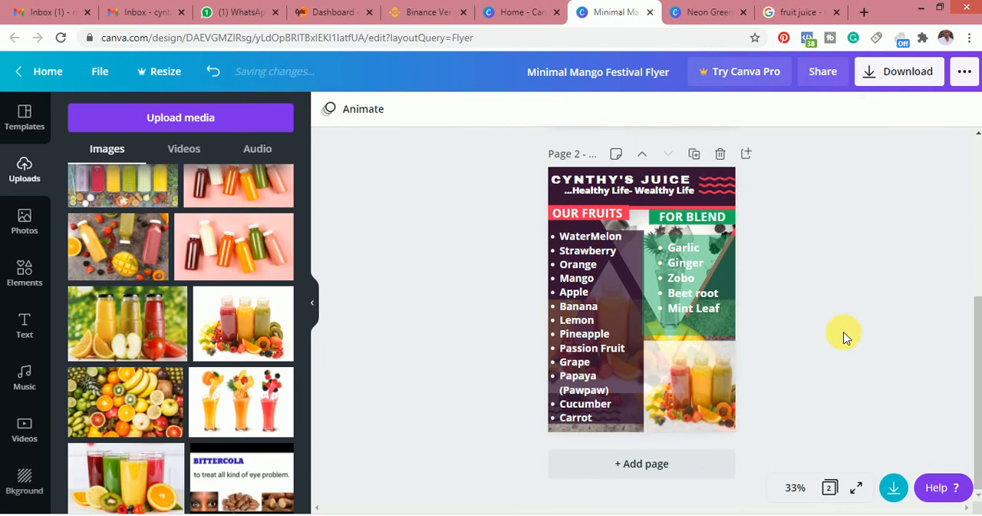
key(ctrl+z)
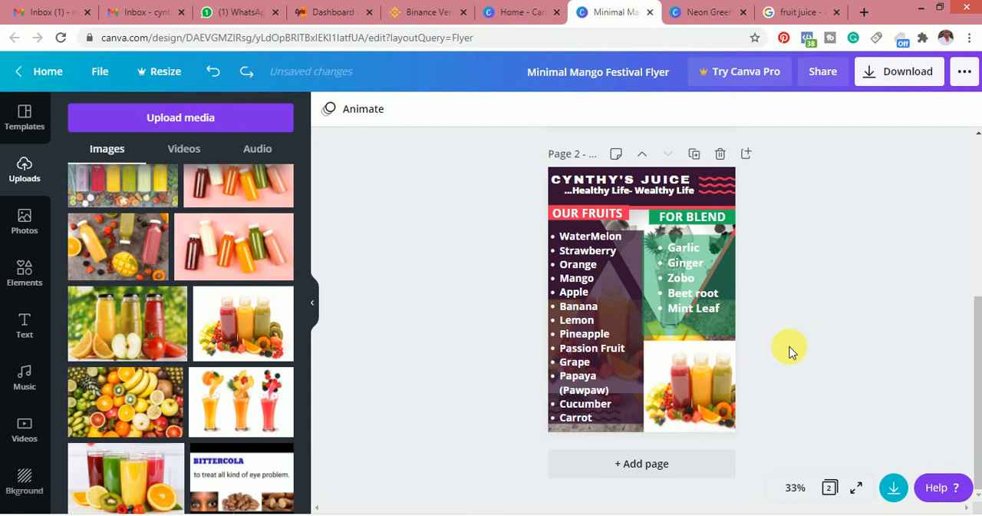
key(ctrl+z)
key(ctrl+z)
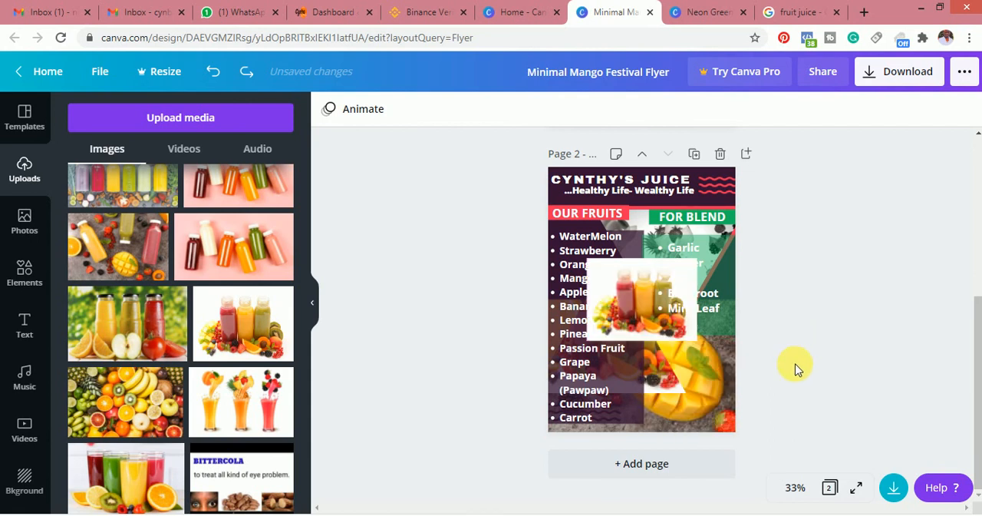
key(ctrl+z)
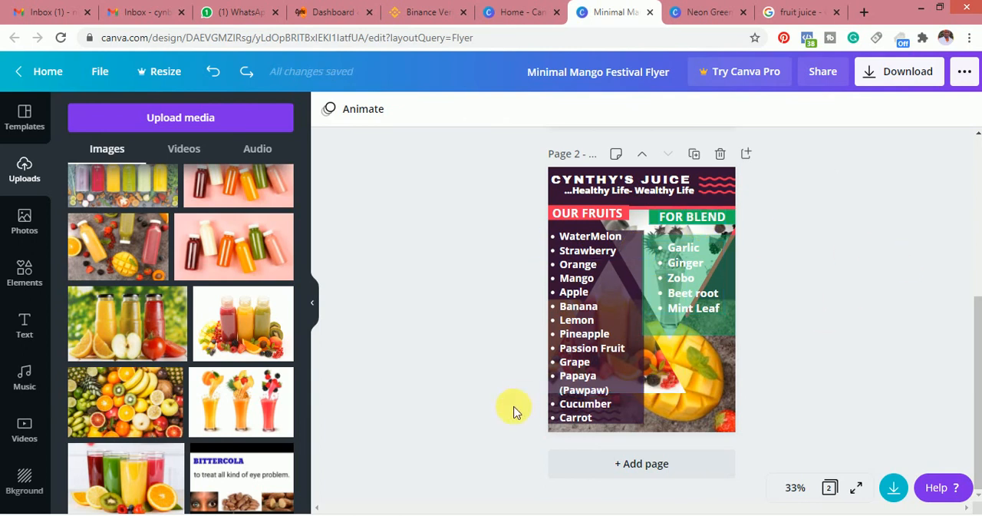
Download all pages of the flyer as JPG
click(903, 78)
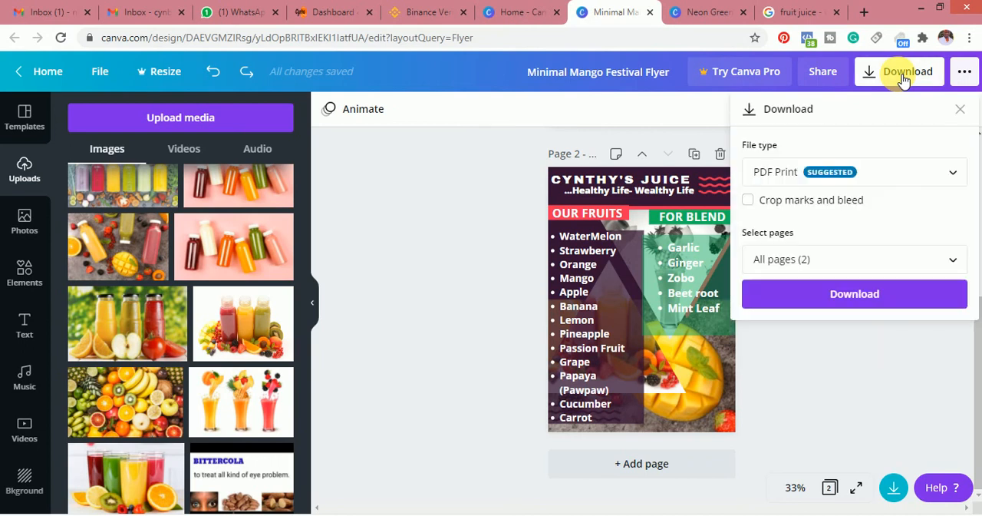
click(792, 177)
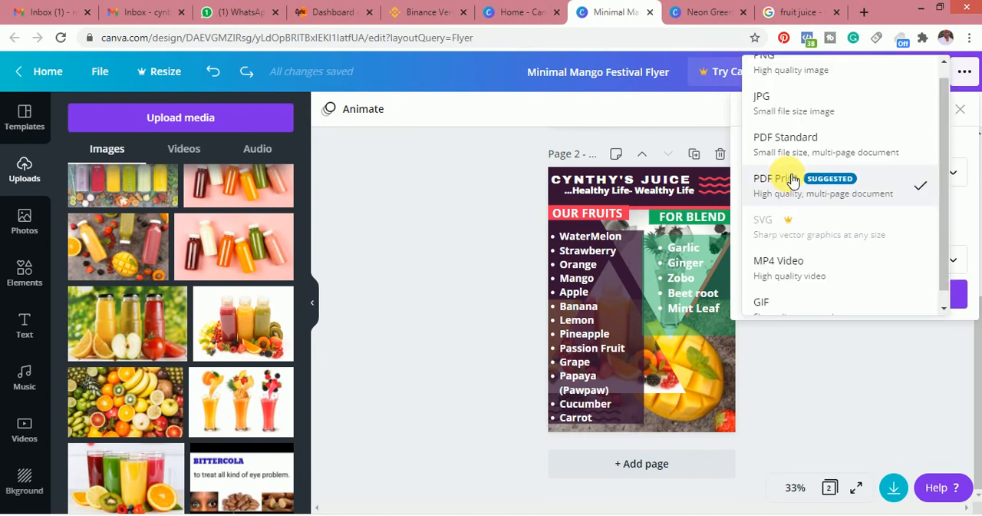
click(796, 108)
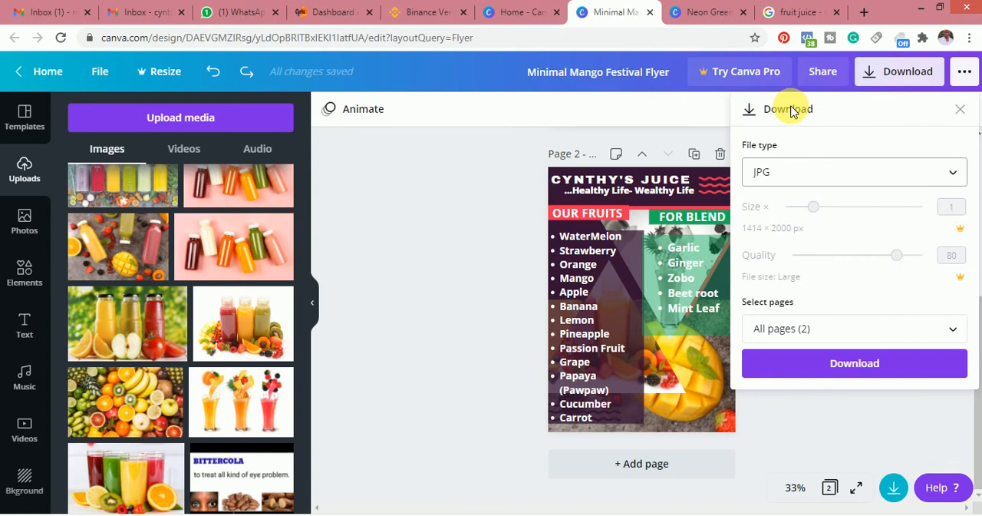
click(851, 367)
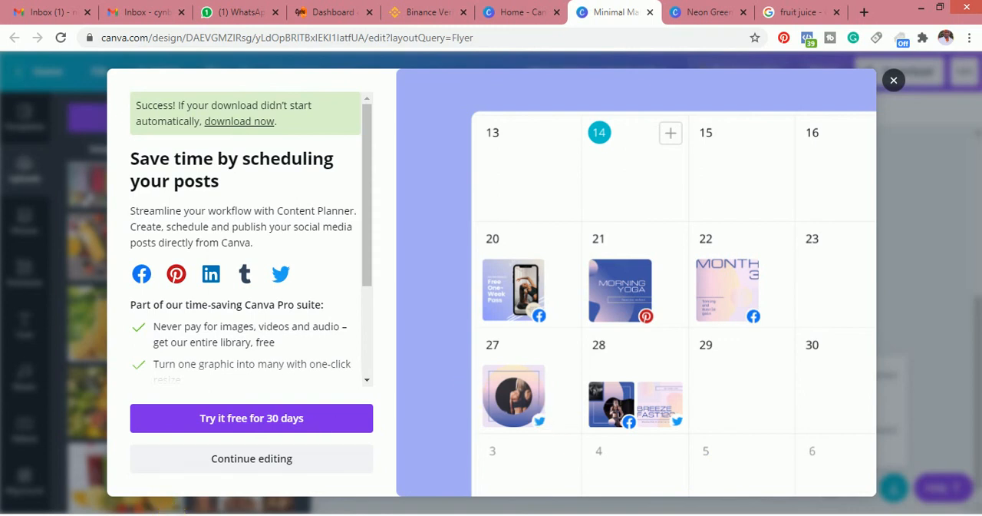
Move image 2 from the downloaded Minimal Mango Festival Flyer archive to the Desktop, replacing the existing 2.jpg, and close the folder window
click(142, 515)
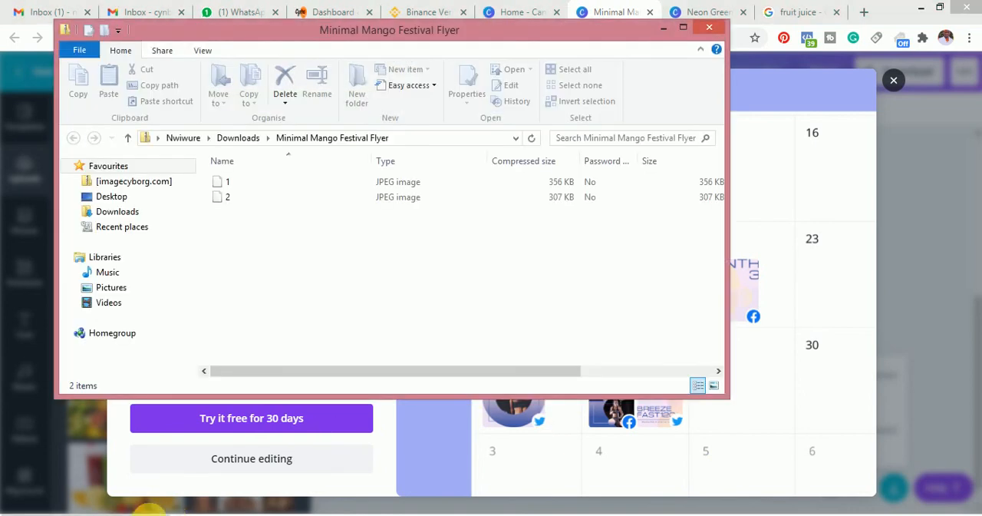
click(240, 201)
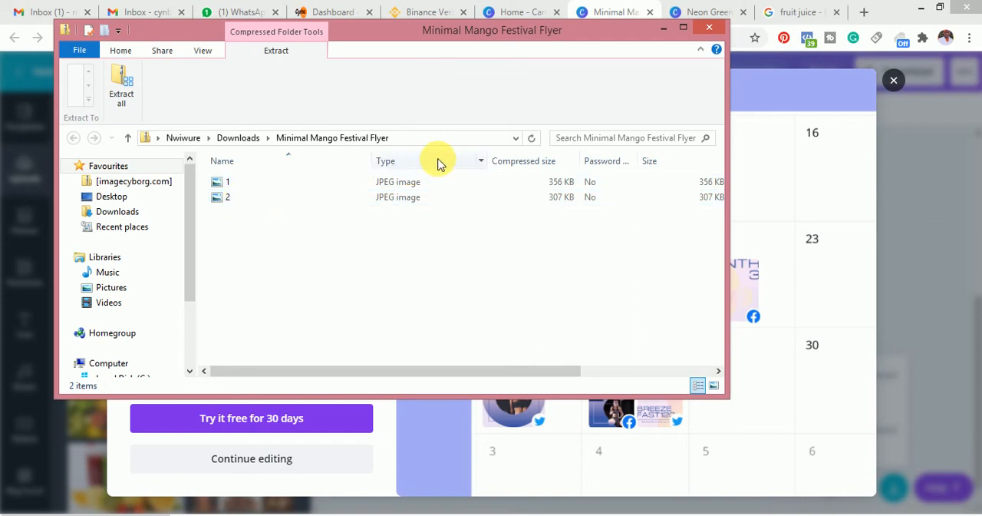
click(286, 203)
right_click(286, 202)
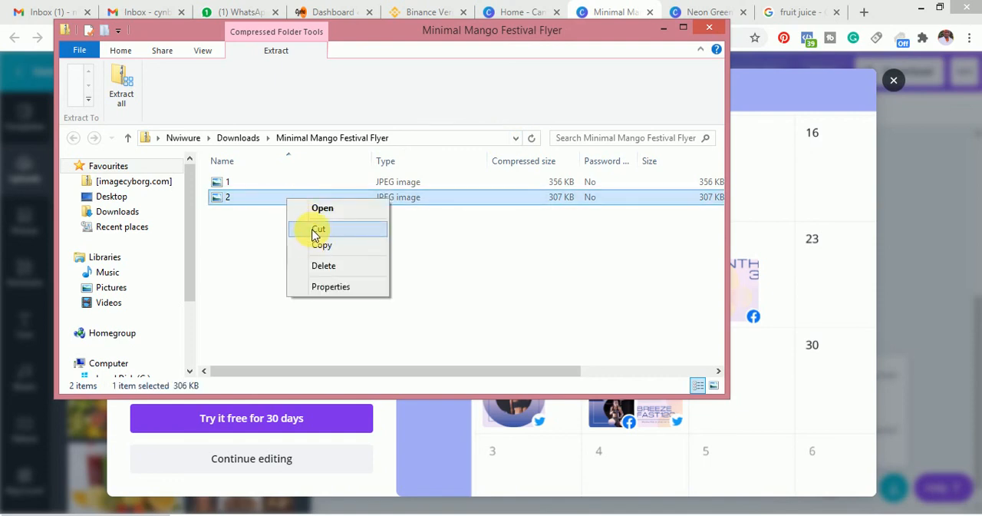
click(314, 229)
right_click(132, 197)
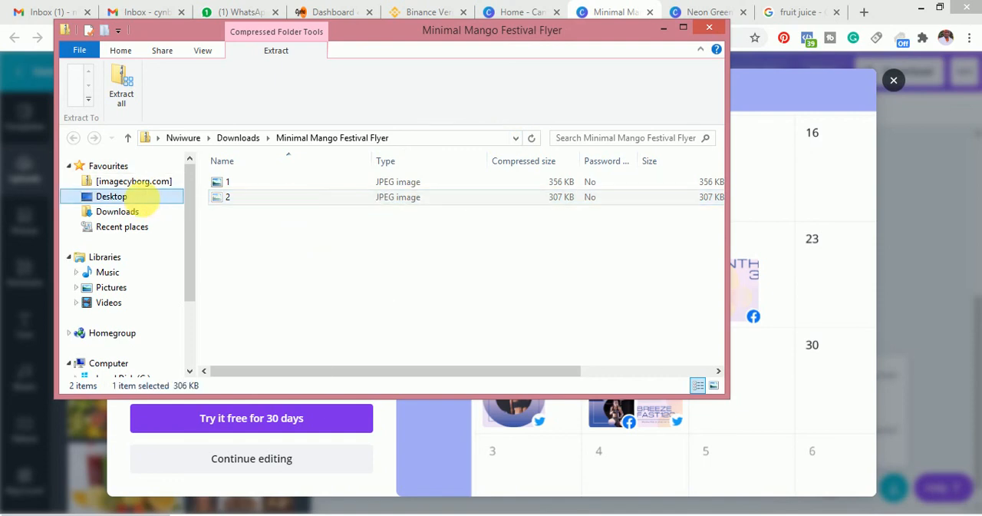
click(178, 343)
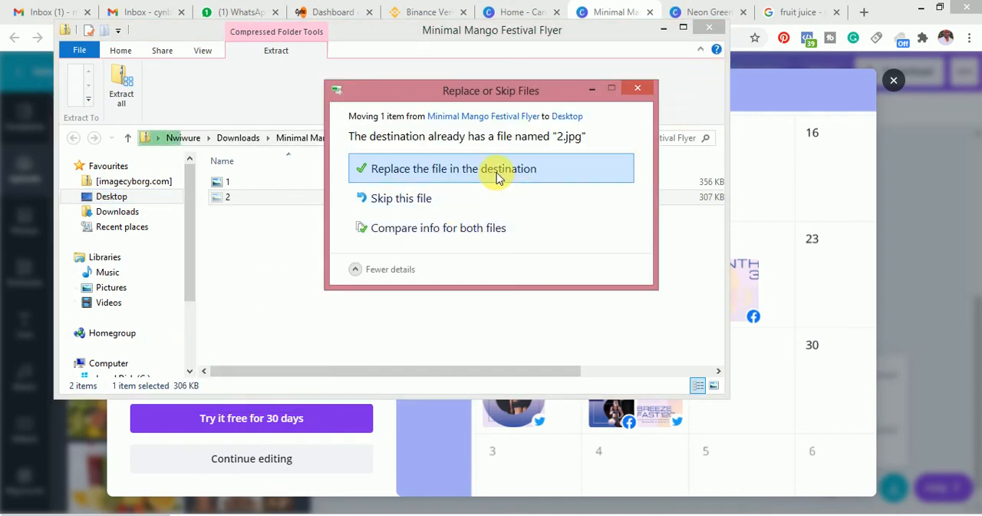
click(494, 171)
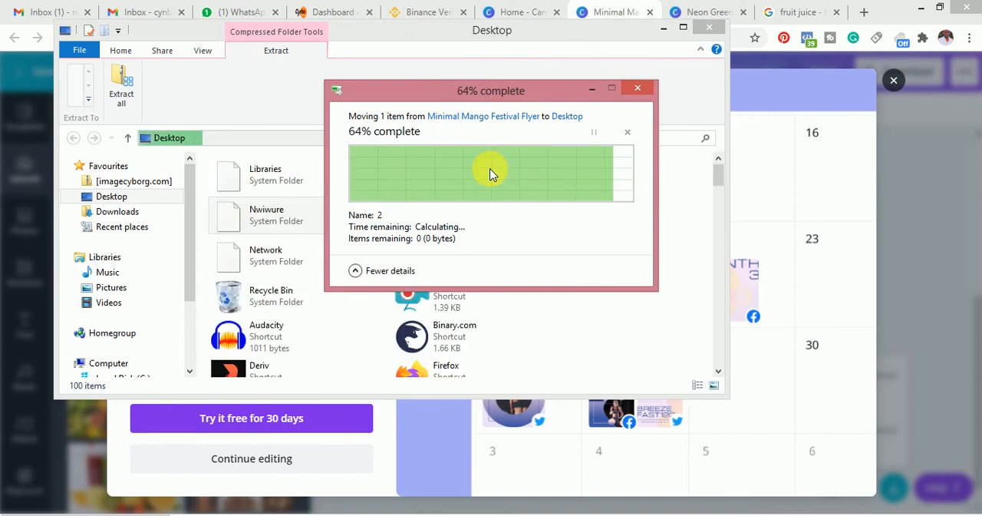
click(712, 33)
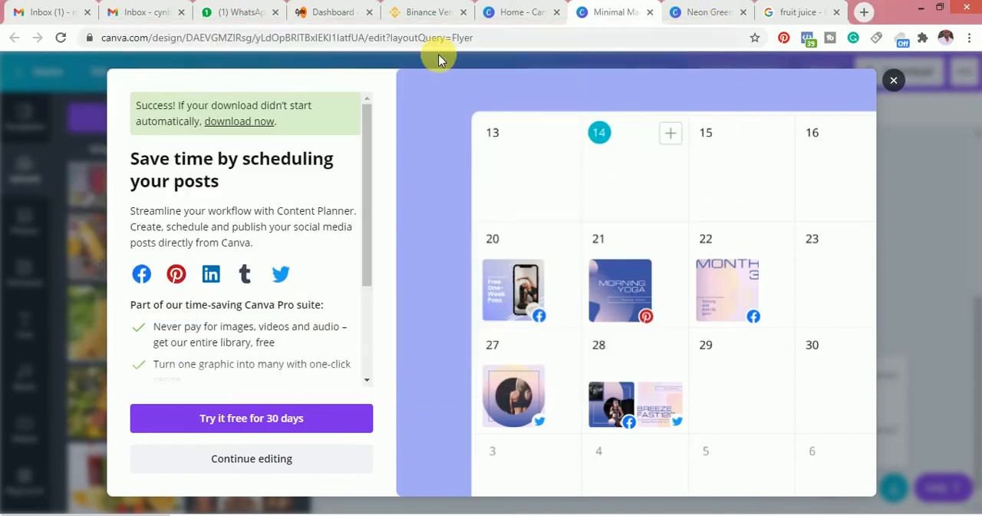
click(246, 7)
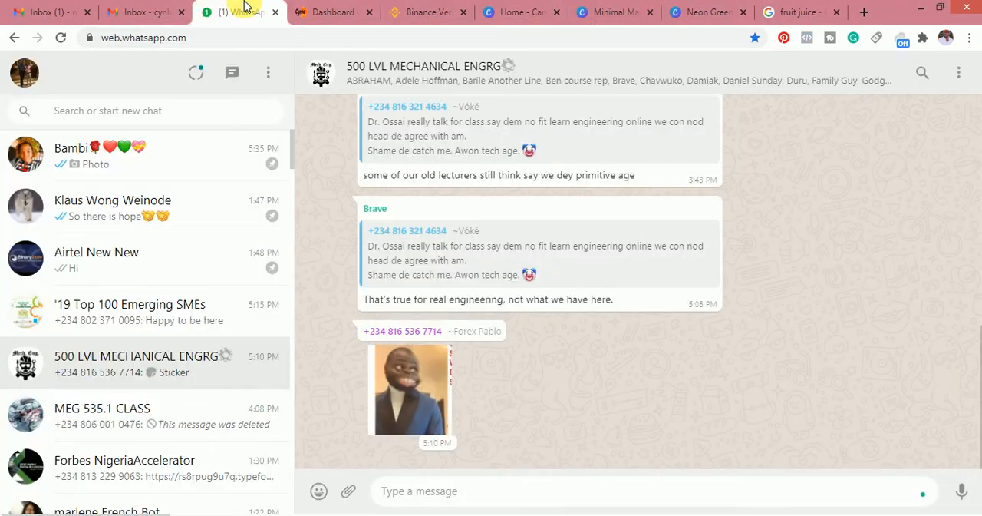
click(105, 156)
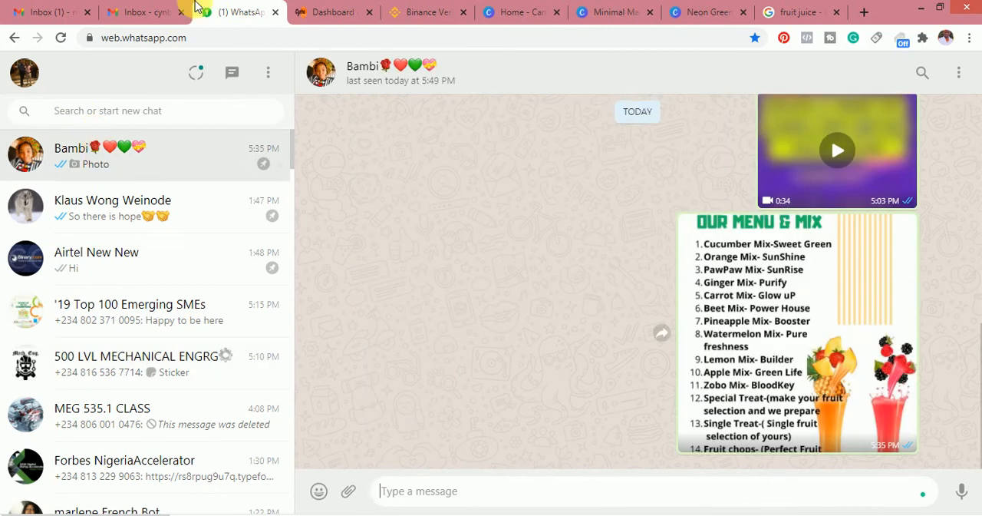
click(328, 8)
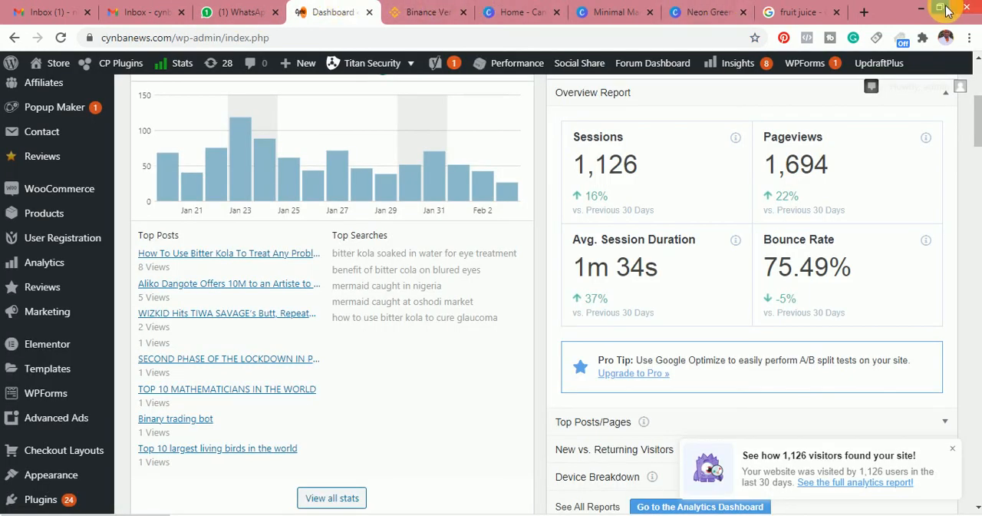
Open image 2 from the desktop in Windows Photo Viewer and maximize it to review the exported flyer page
click(920, 7)
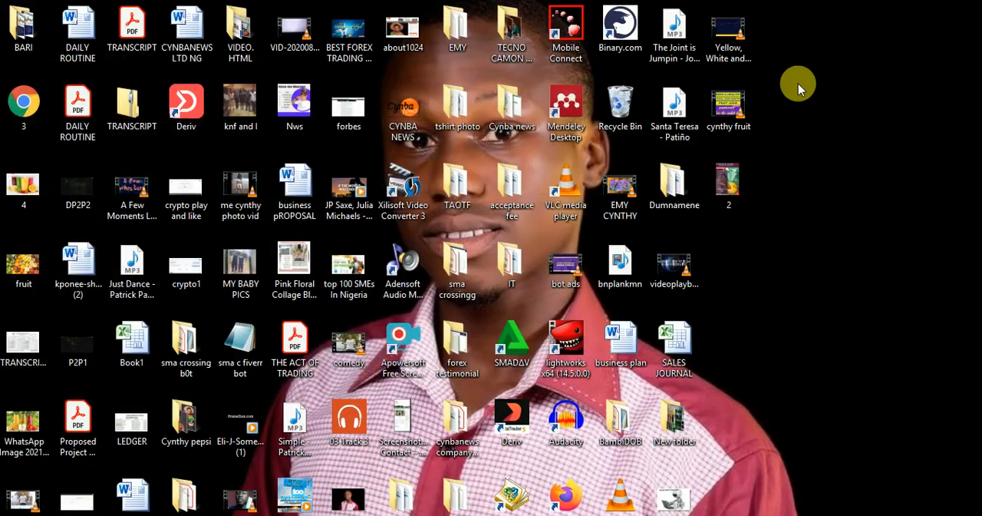
click(731, 178)
double_click(732, 183)
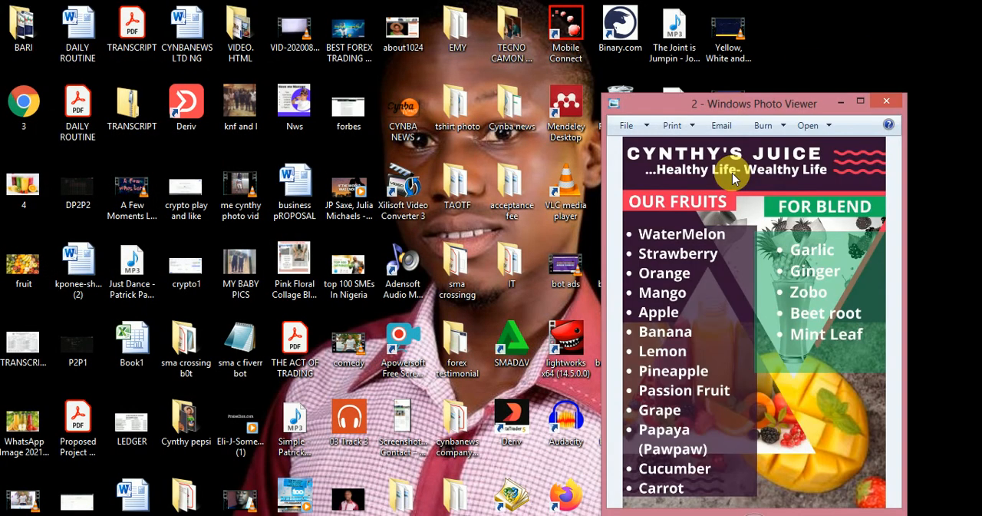
click(860, 101)
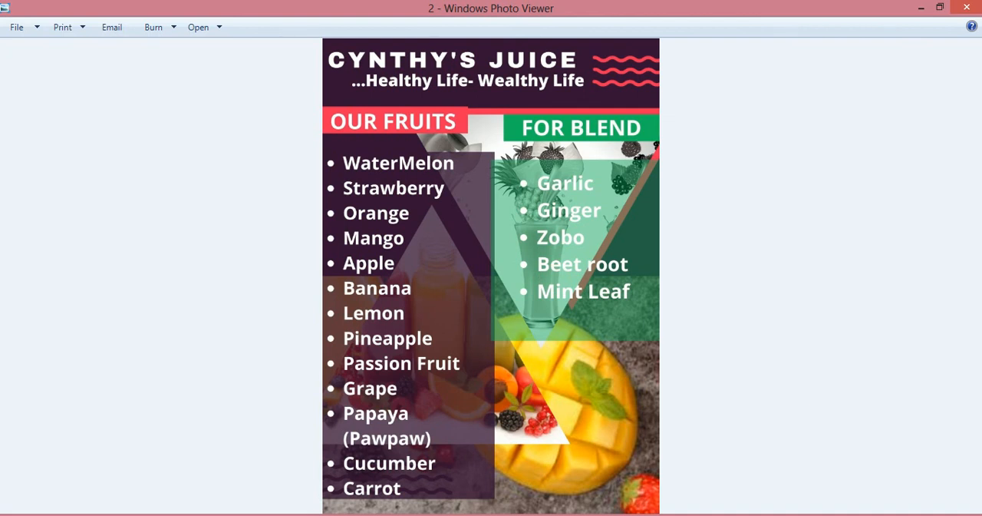
click(327, 515)
click(339, 461)
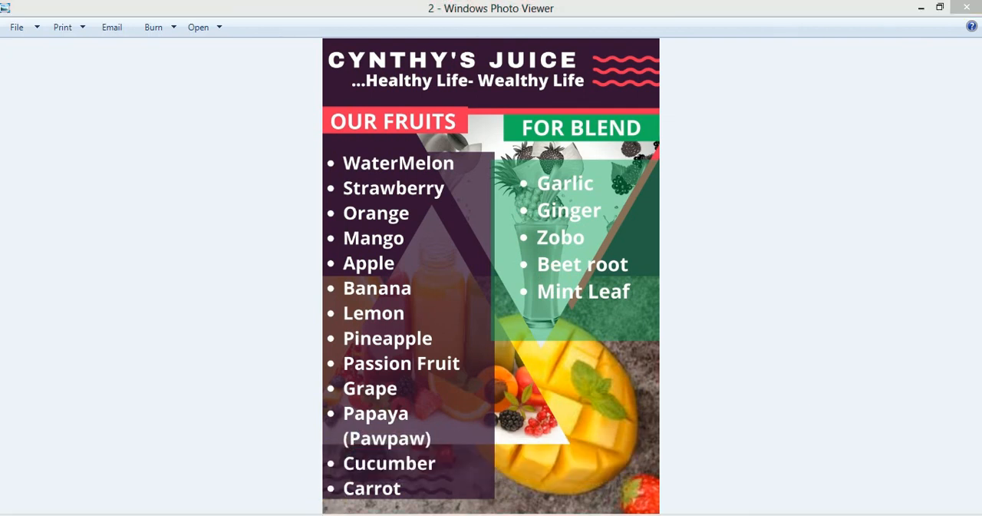